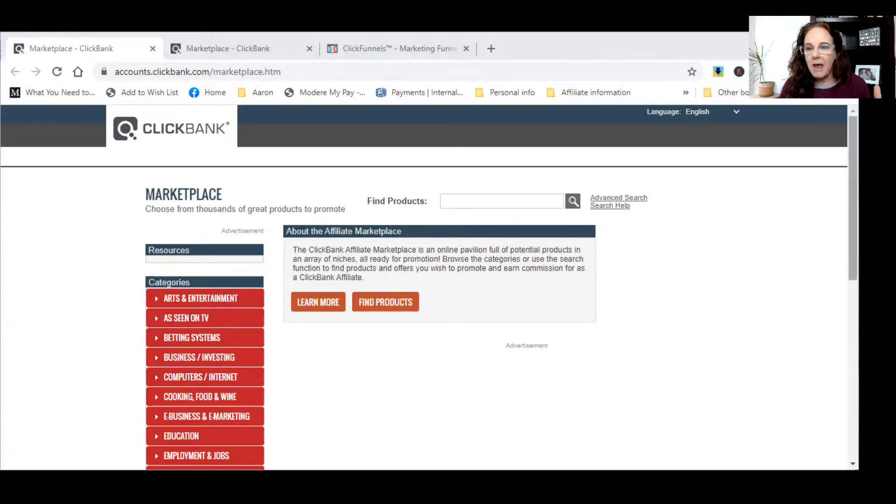
- Open the Health & Fitness category to list its 996 marketplace products
scroll(429, 287, down, 3)
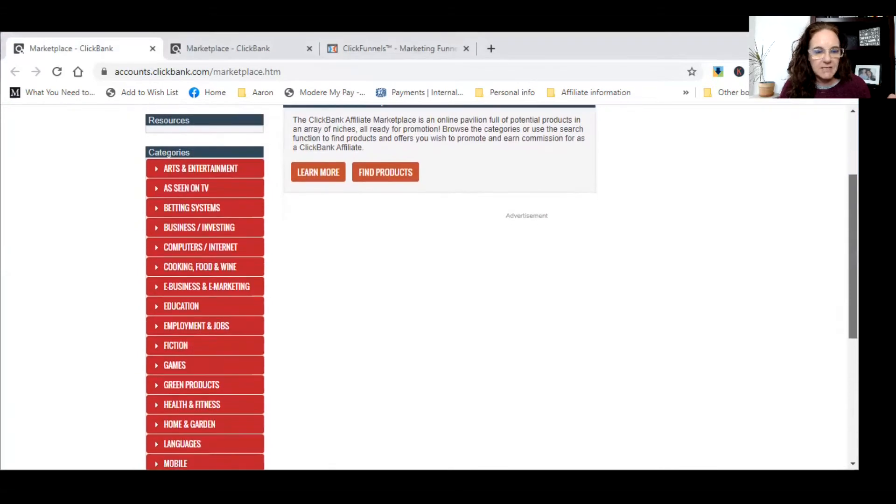
scroll(429, 287, down, 2)
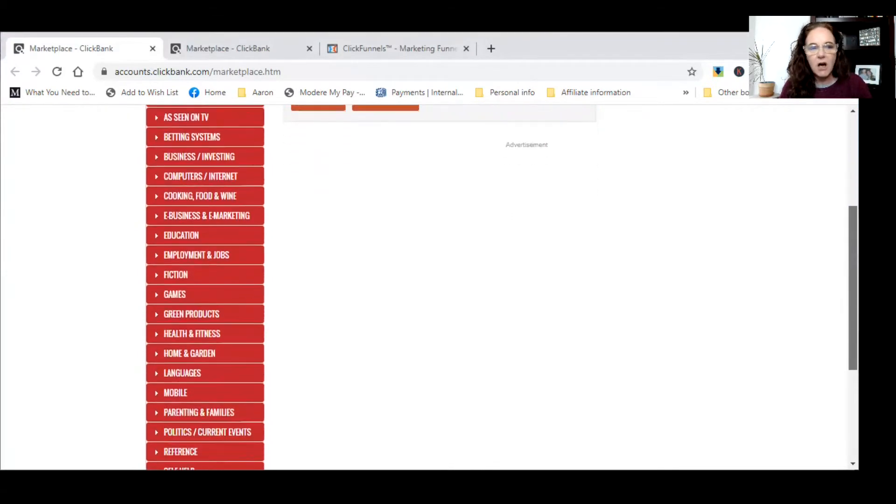
scroll(430, 287, down, 4)
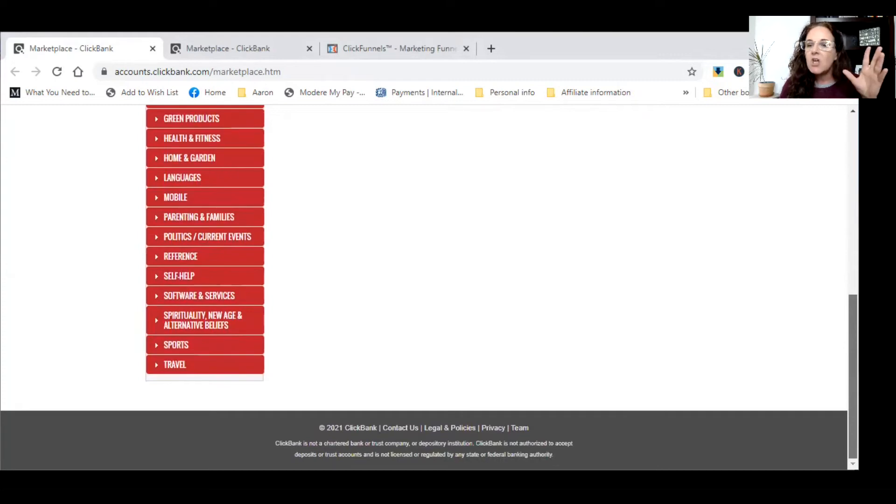
scroll(429, 287, up, 1)
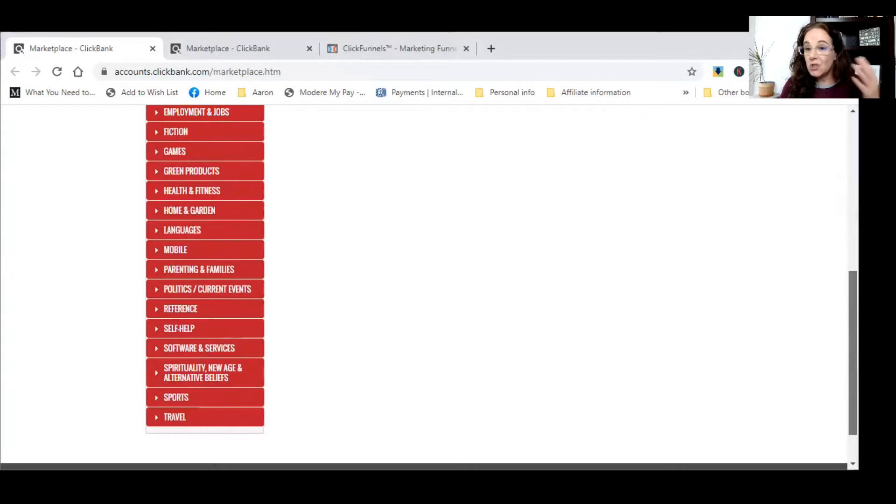
scroll(429, 287, up, 3)
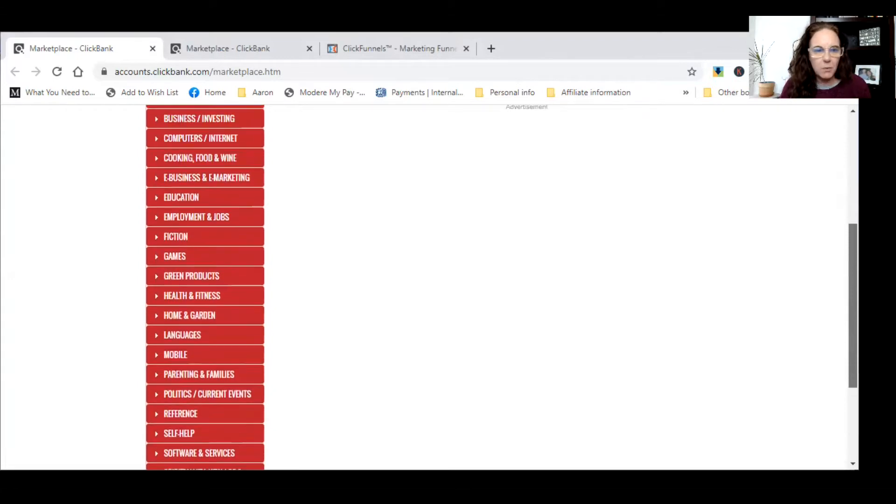
scroll(226, 242, down, 1)
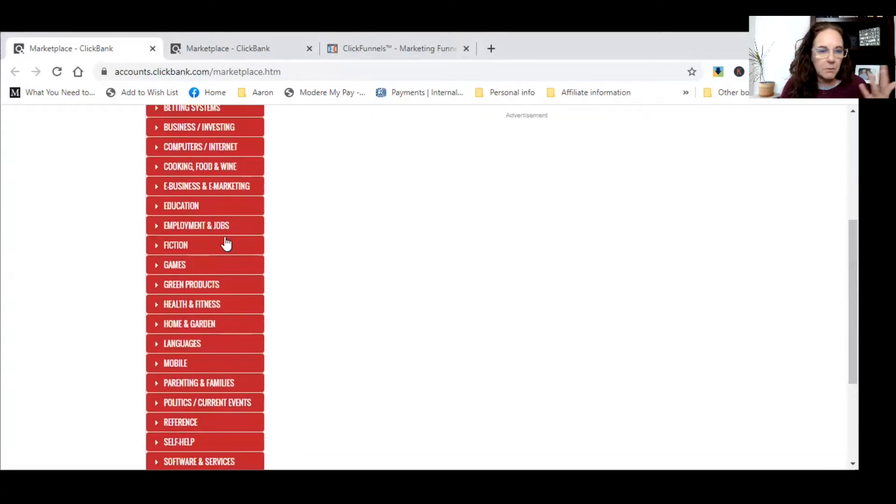
click(205, 309)
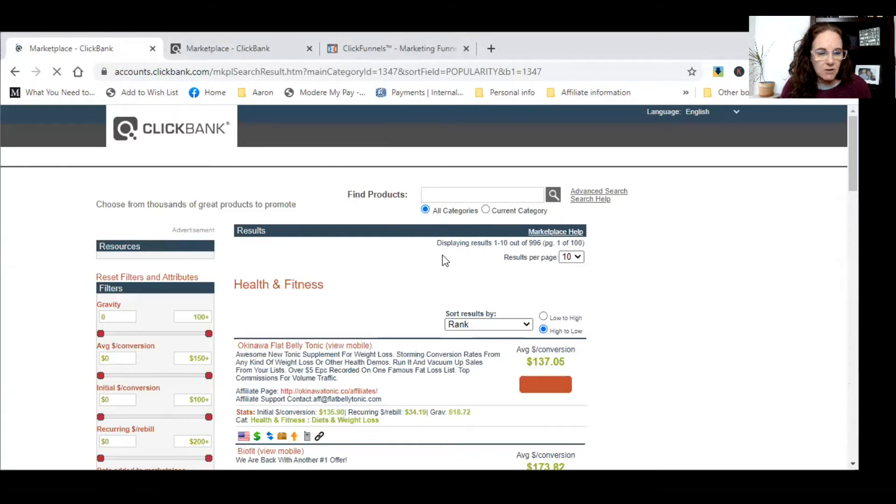
- Search the marketplace for 'Keto' to get 46 products, and open the sort options
scroll(415, 262, down, 5)
scroll(404, 326, up, 5)
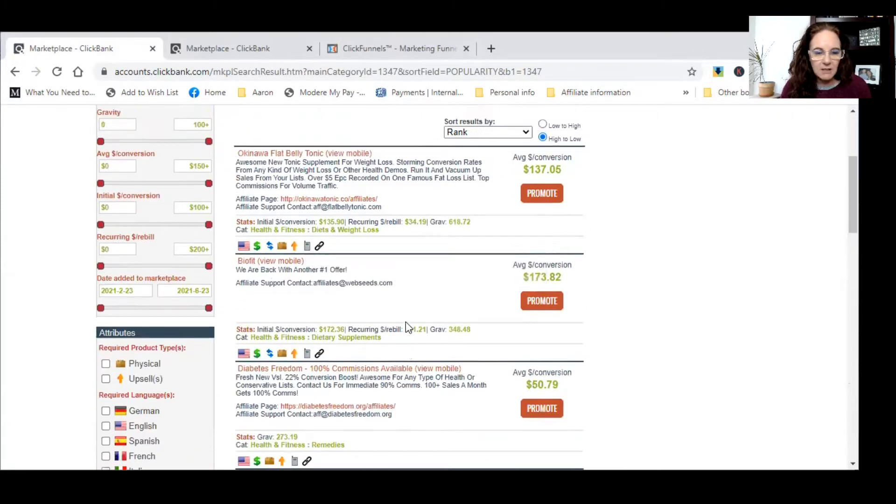
click(438, 192)
text(Keto)
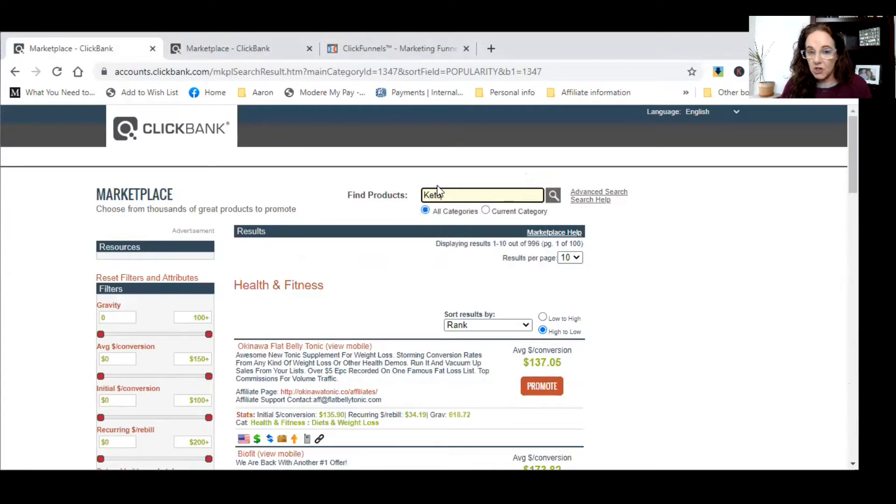
click(553, 195)
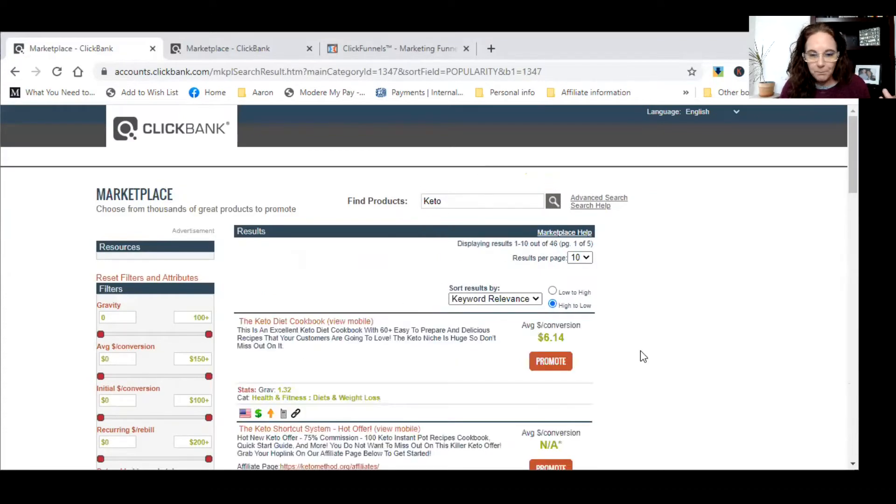
click(531, 300)
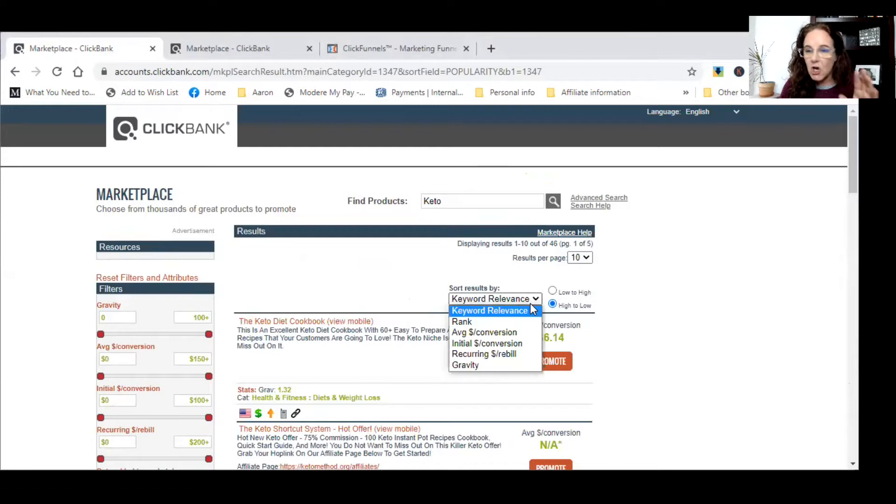
- Sort the Keto results by Gravity, putting Custom Keto Diet (344.53) on top
click(500, 365)
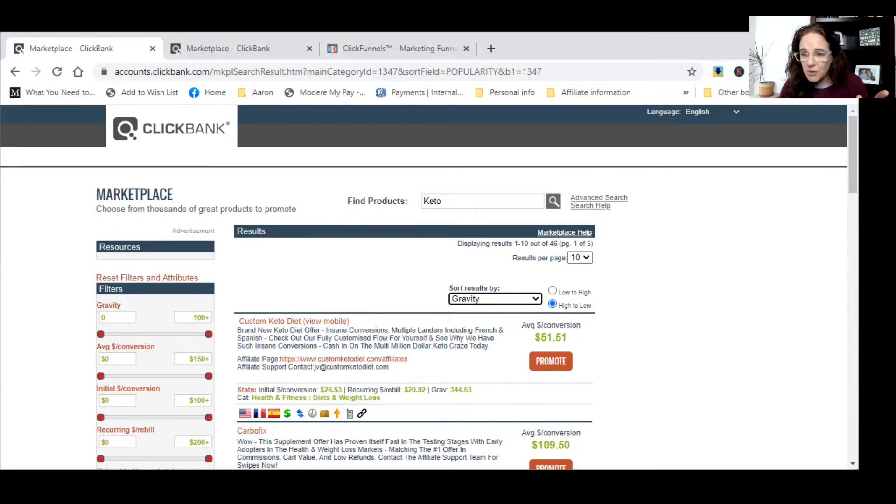
scroll(429, 286, down, 1)
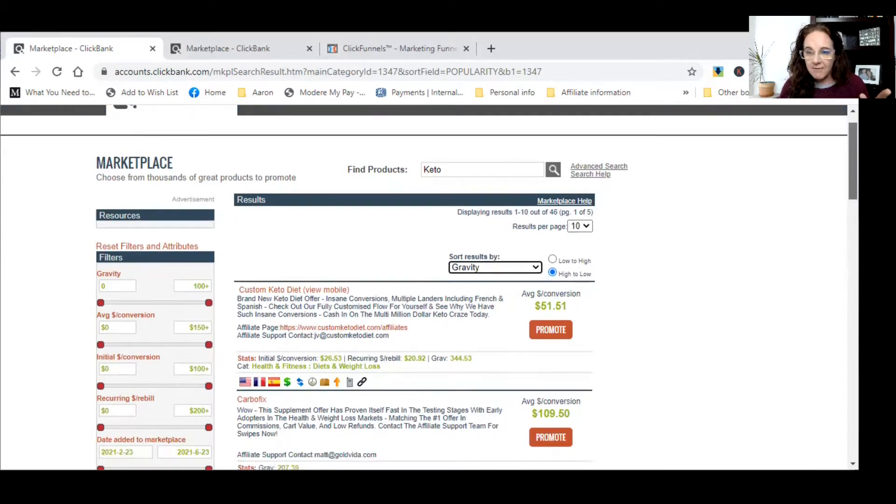
scroll(429, 286, down, 2)
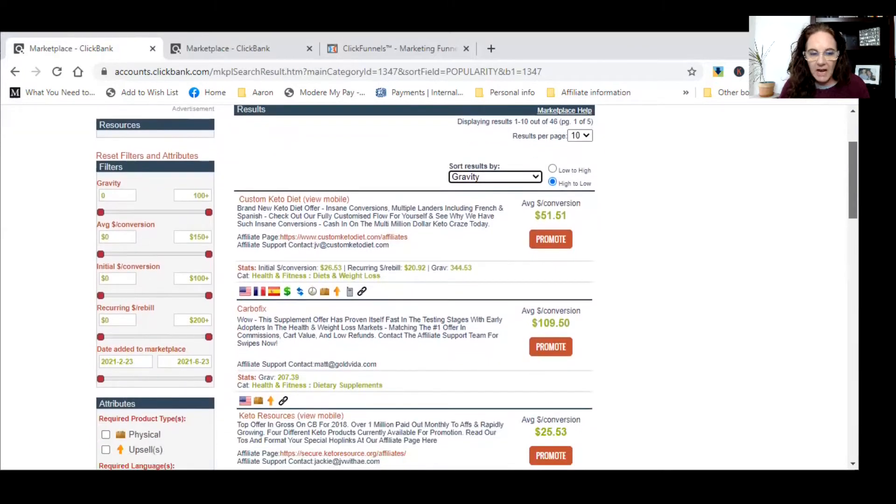
scroll(429, 287, down, 1)
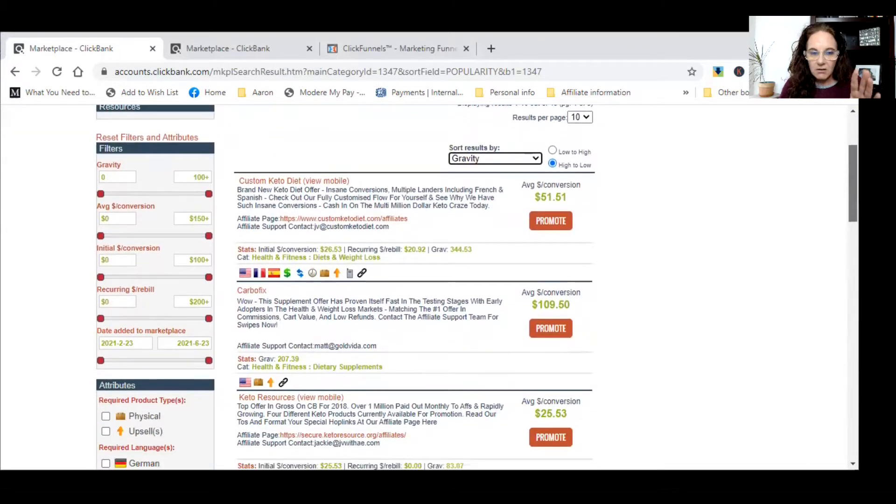
scroll(429, 287, down, 3)
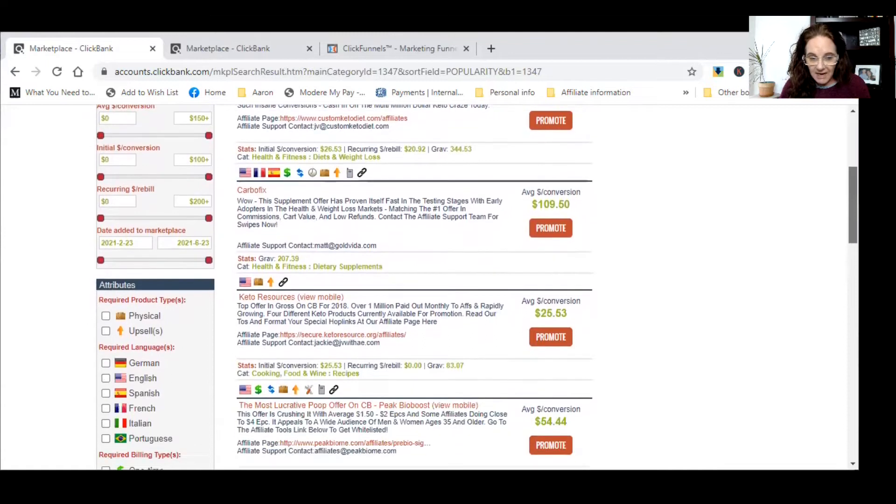
scroll(429, 287, up, 3)
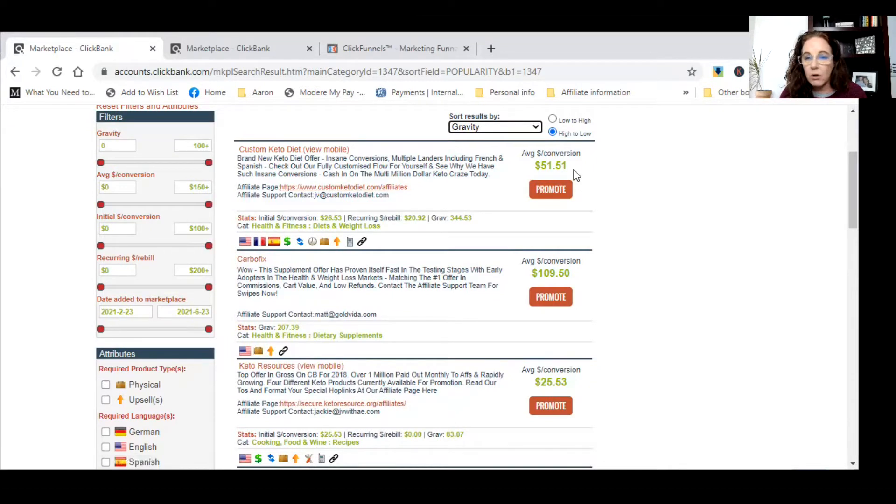
- Highlight Custom Keto Diet's gravity score, $20.92 recurring rebill and initial $/conversion values
drag(453, 218, 473, 218)
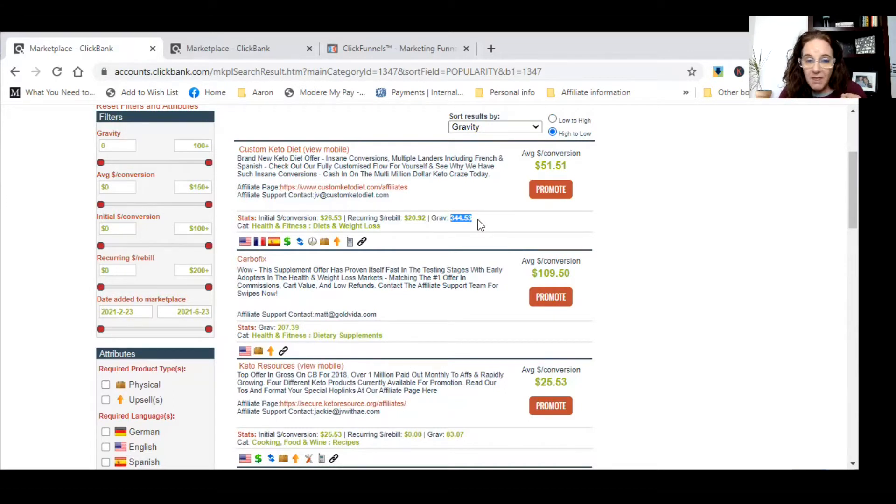
drag(403, 216, 427, 218)
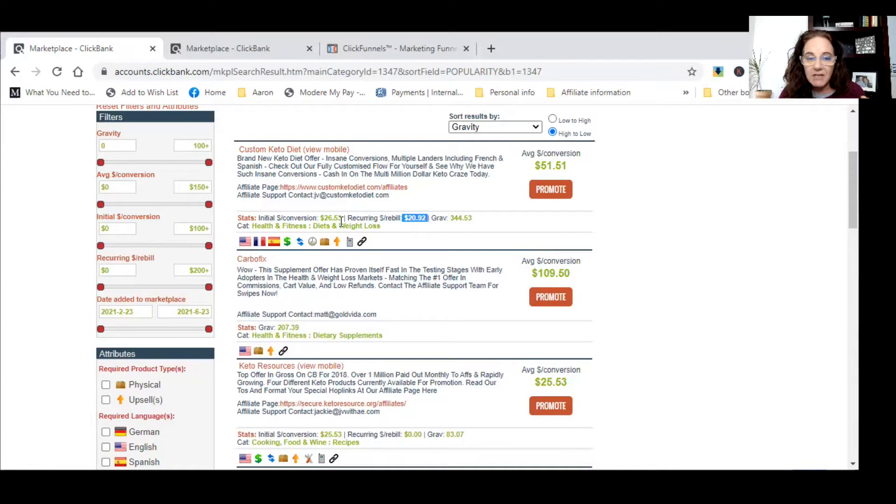
drag(318, 218, 338, 217)
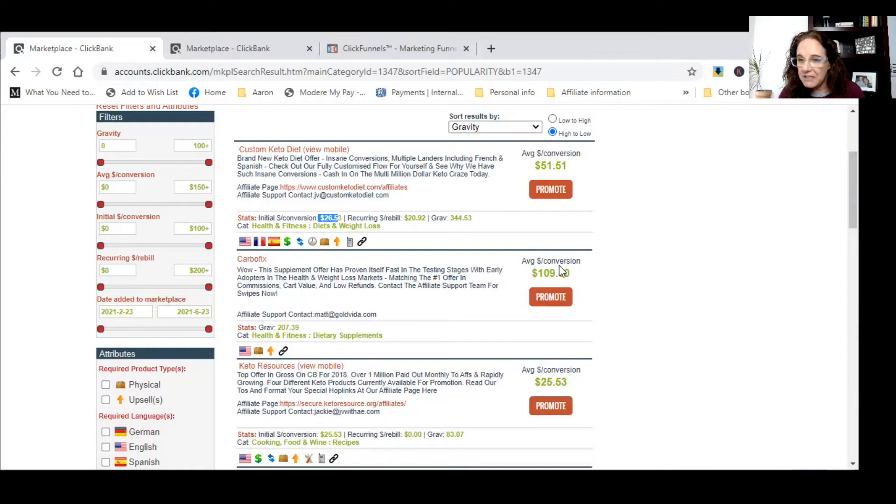
- Open the Custom Keto Diet Affiliate Page link in a new tab and view its welcome section
right_click(379, 187)
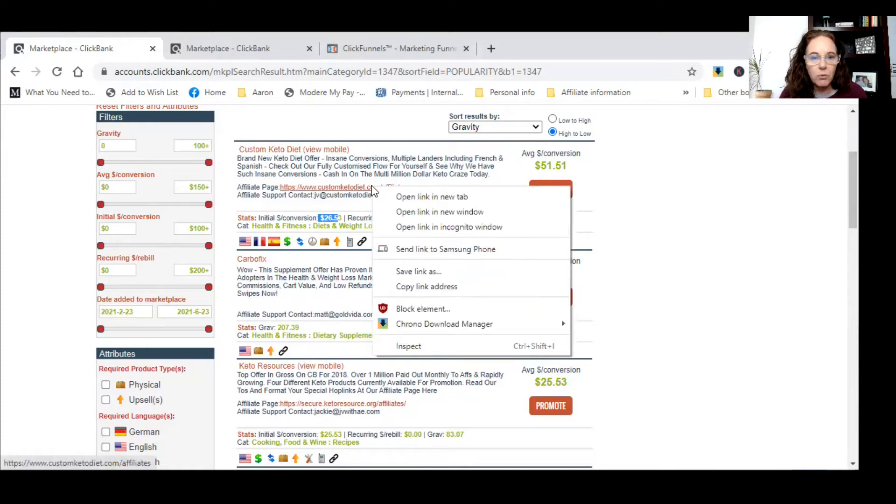
key(Escape)
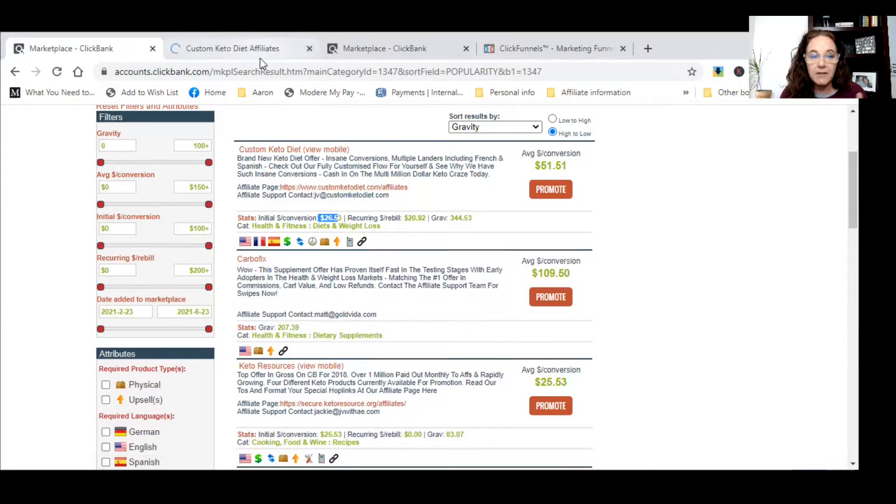
click(258, 55)
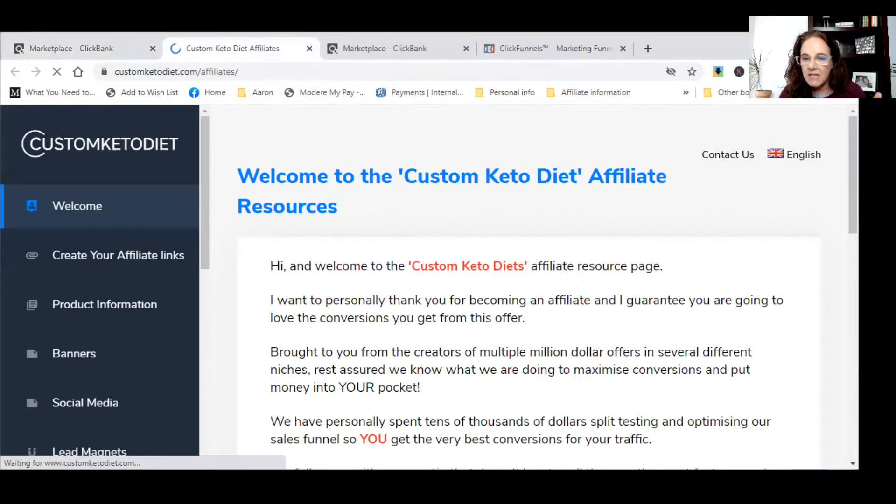
scroll(527, 256, down, 2)
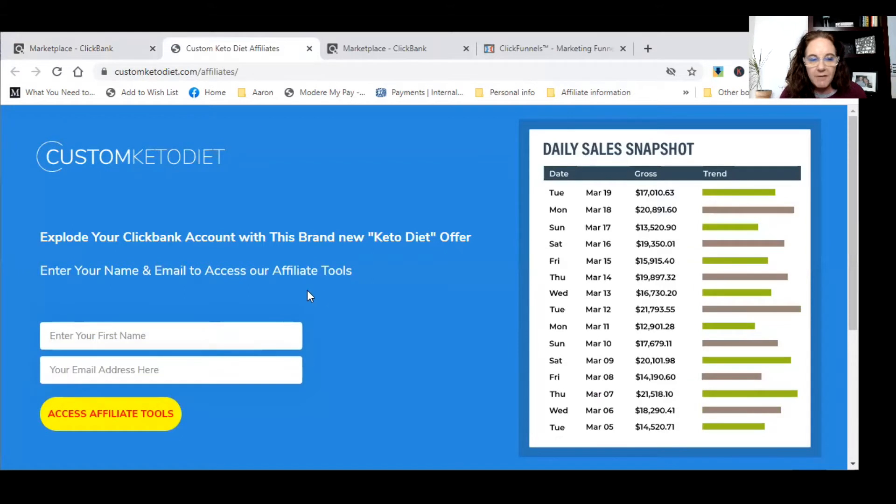
- Autofill the first name and e-mail fields, then submit with Access Affiliate Tools
click(164, 337)
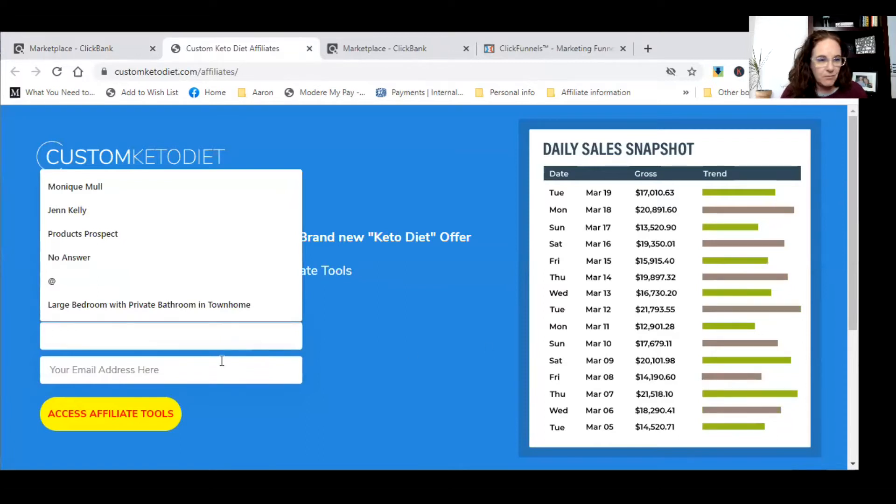
click(100, 188)
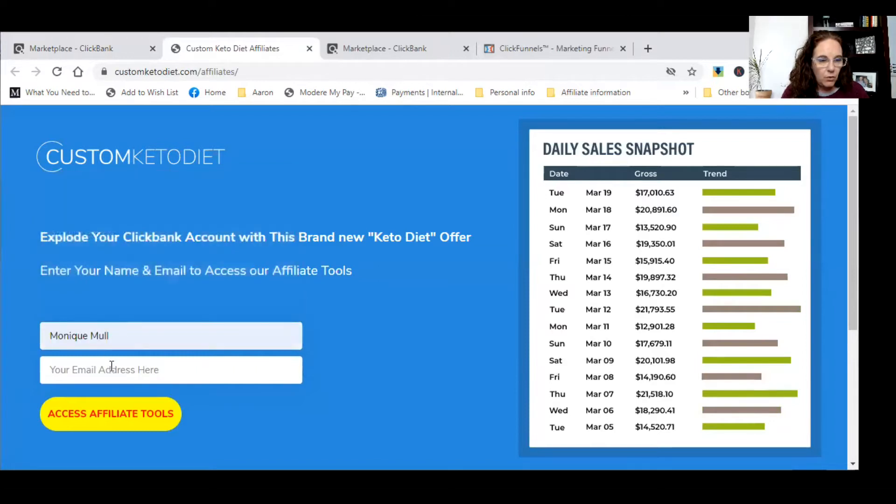
click(110, 367)
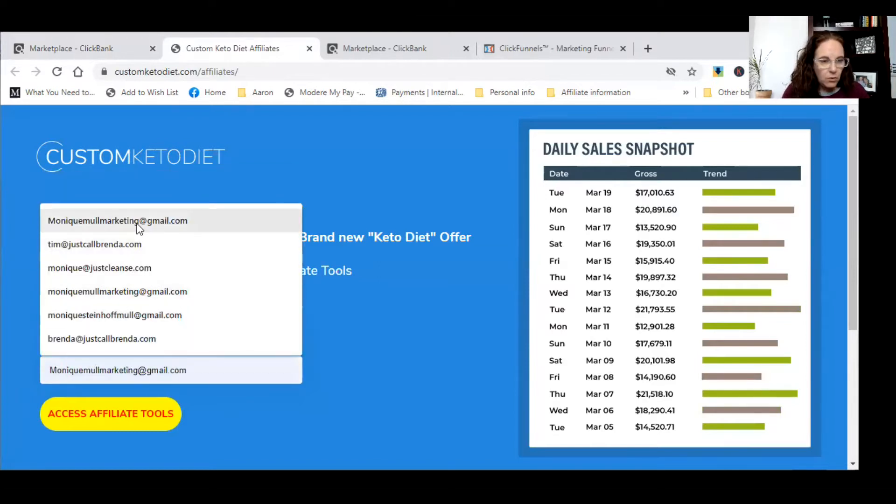
click(117, 220)
click(127, 421)
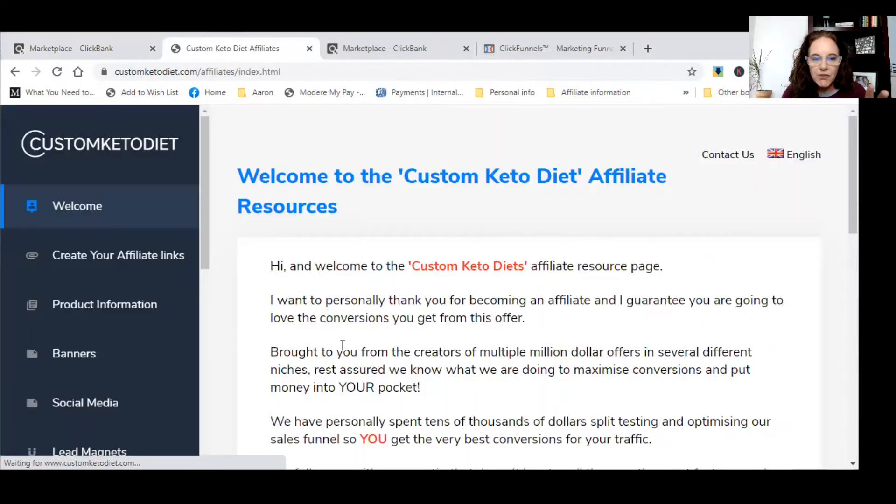
scroll(484, 243, down, 3)
scroll(485, 259, up, 4)
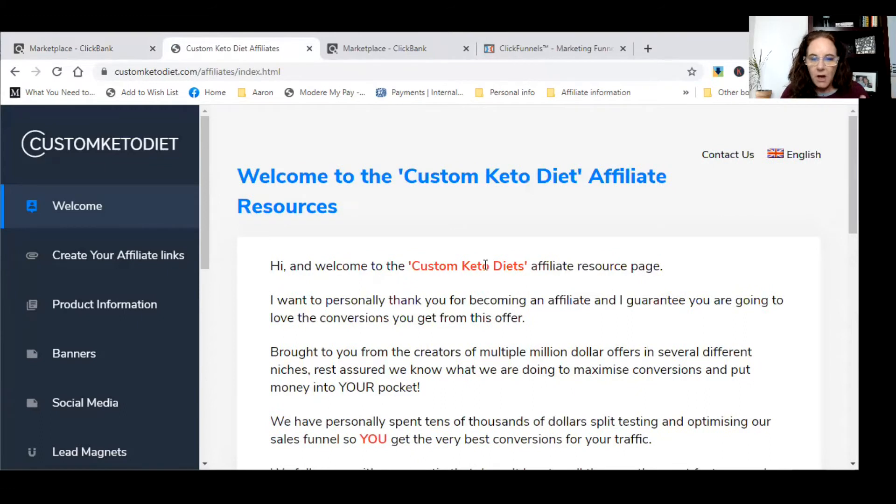
scroll(485, 262, down, 4)
scroll(485, 264, down, 4)
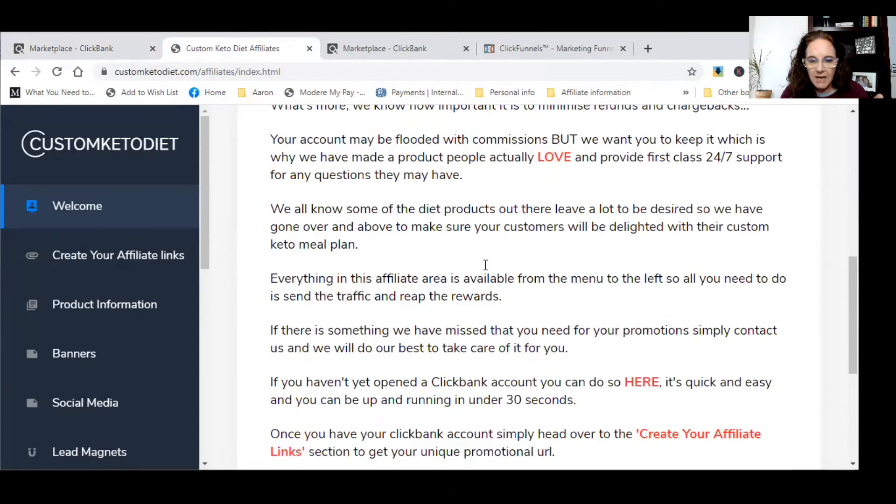
scroll(485, 264, down, 4)
scroll(485, 264, up, 4)
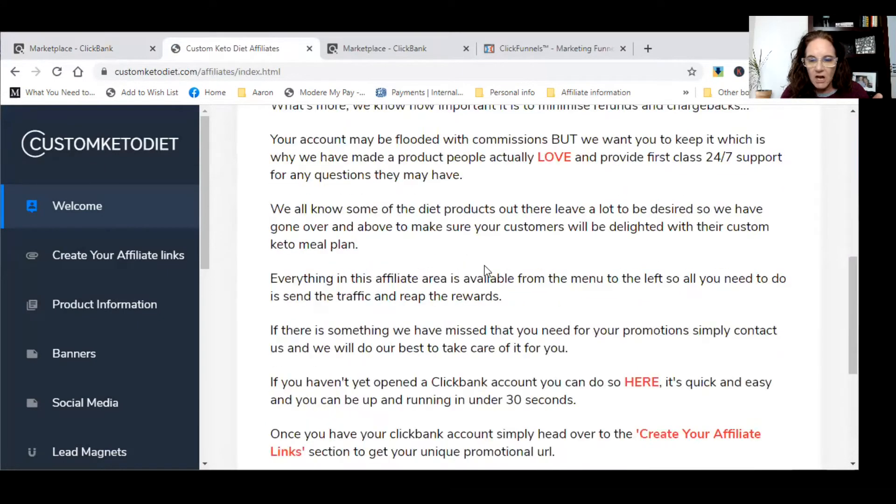
scroll(486, 271, up, 4)
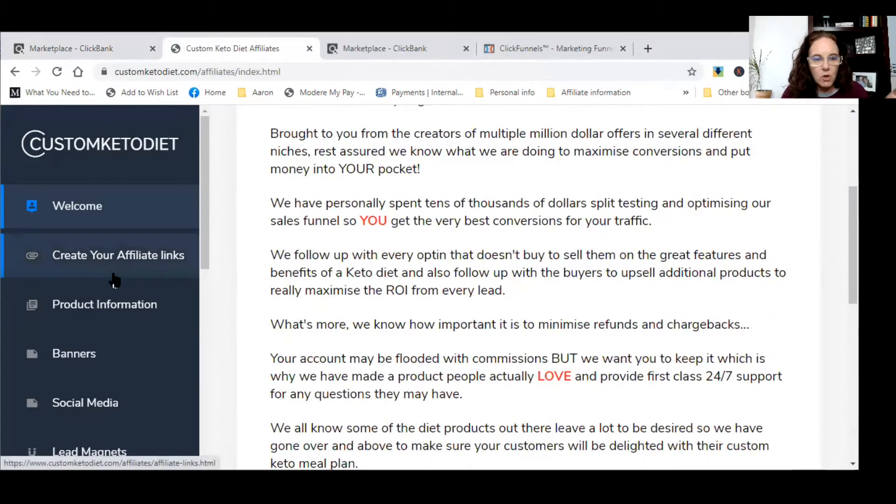
- Open Create Your Affiliate links, Product Information and Lead Magnets in new tabs
right_click(131, 278)
click(140, 286)
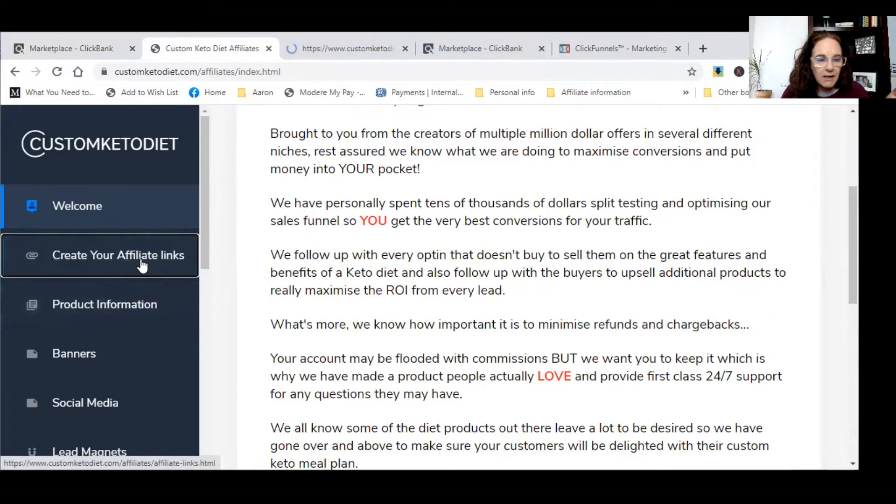
right_click(132, 303)
click(140, 311)
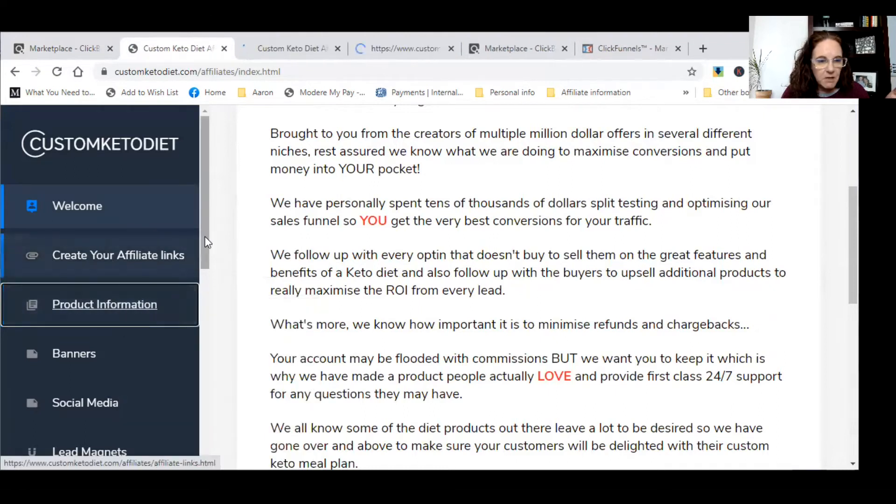
scroll(188, 315, down, 4)
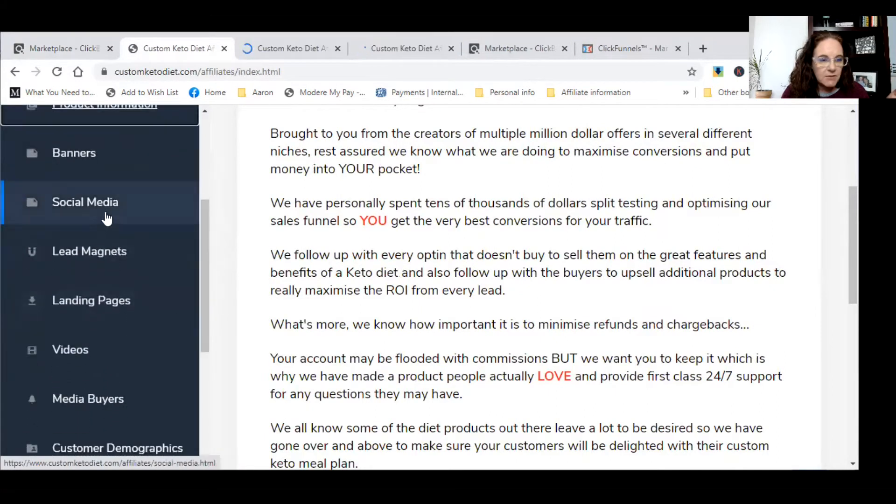
right_click(125, 250)
click(135, 256)
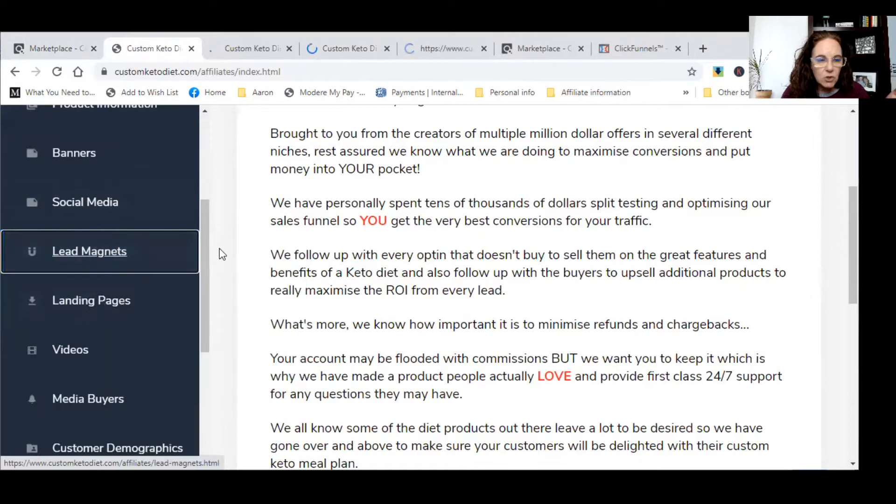
- Open Landing Pages and Videos in new tabs, then switch to Product Information
scroll(201, 261, down, 2)
right_click(136, 206)
click(154, 213)
right_click(113, 251)
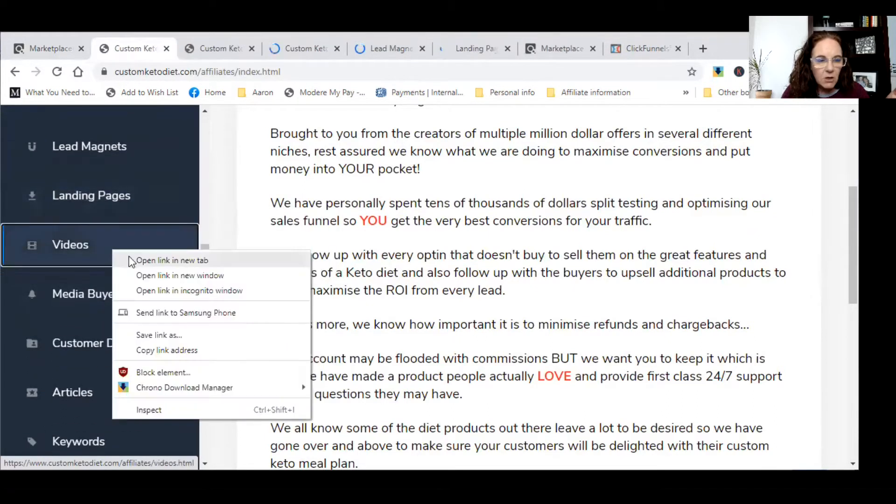
click(133, 259)
scroll(200, 280, down, 2)
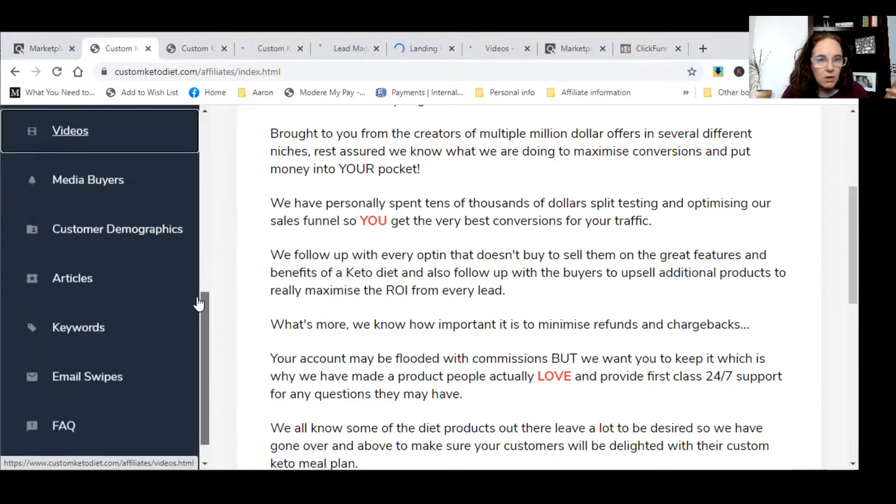
click(271, 51)
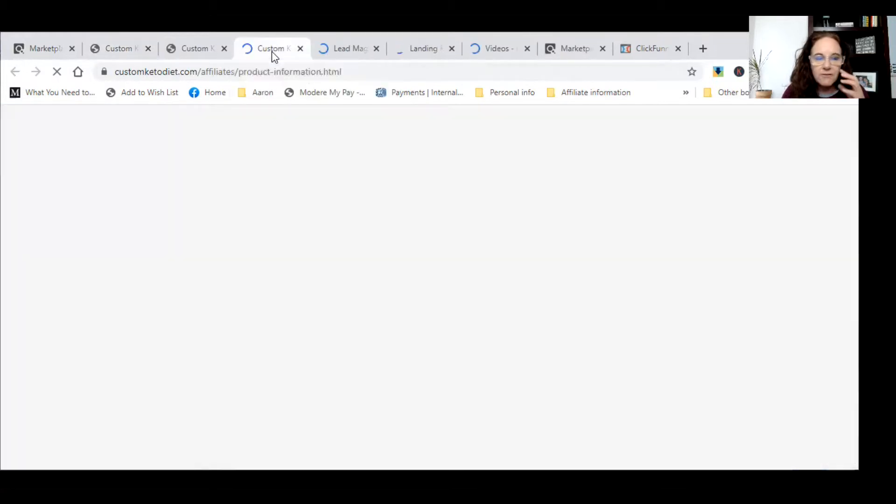
- View the free keto recipe download on Lead Magnets, then switch to Landing Pages
click(329, 51)
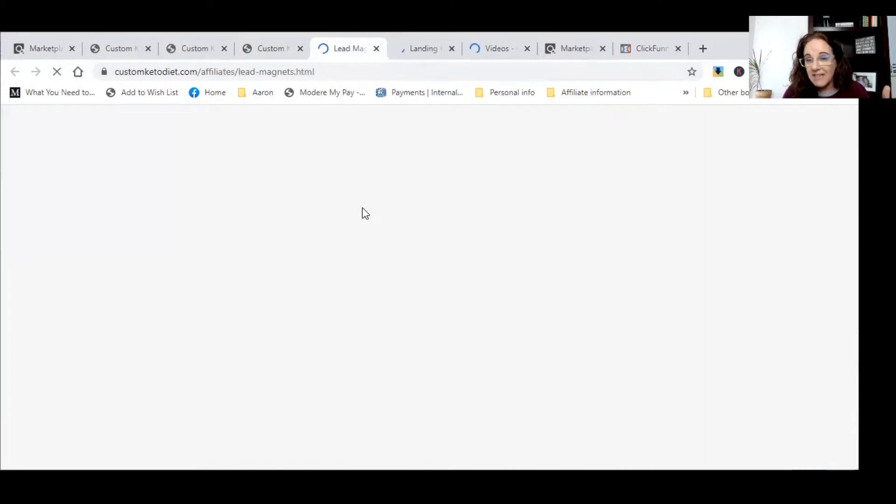
scroll(471, 280, down, 2)
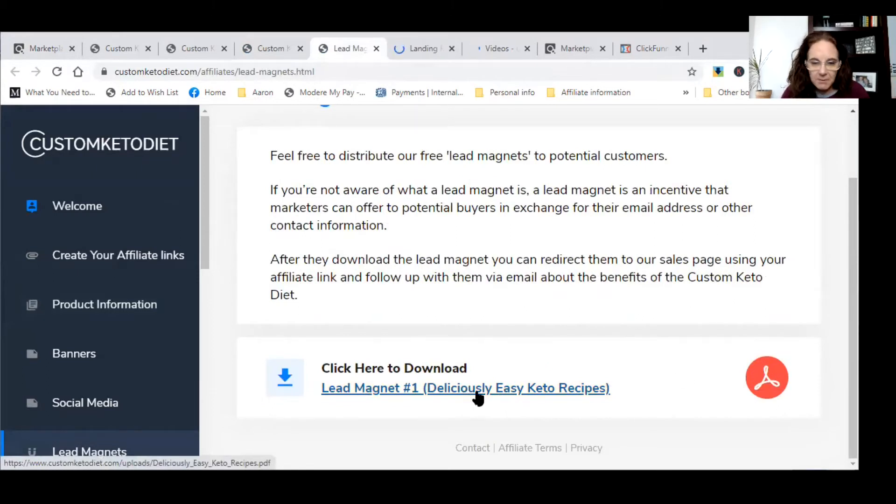
click(418, 48)
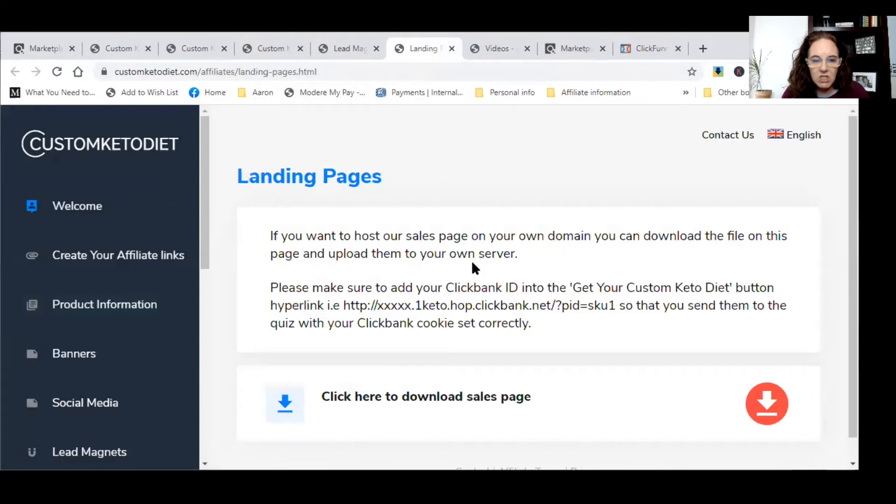
- Download the sales page zip and save it into the coaching folder
scroll(604, 326, down, 1)
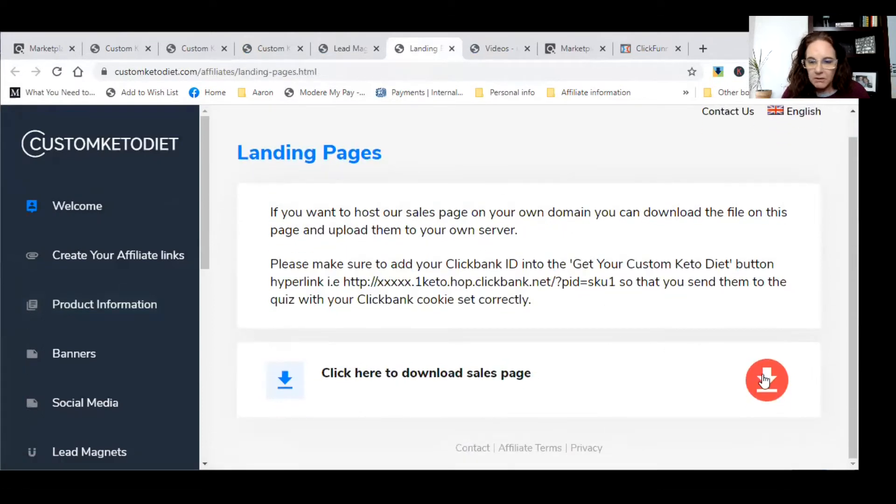
click(513, 378)
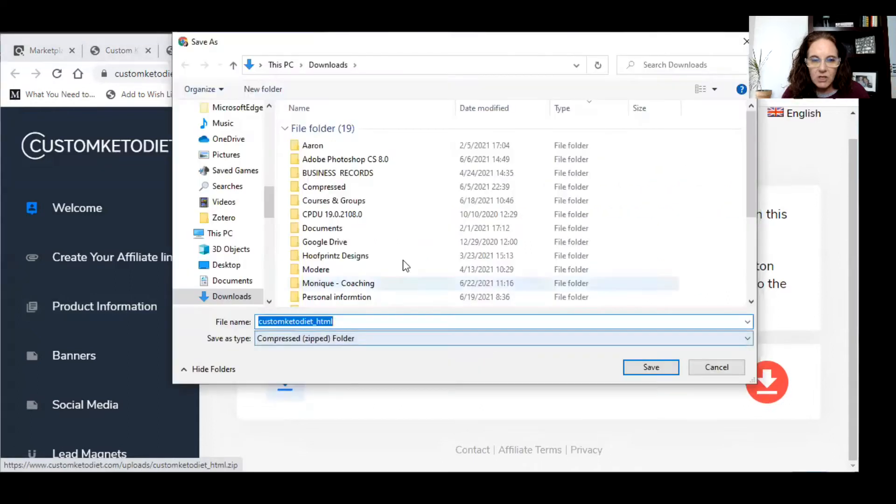
double_click(327, 283)
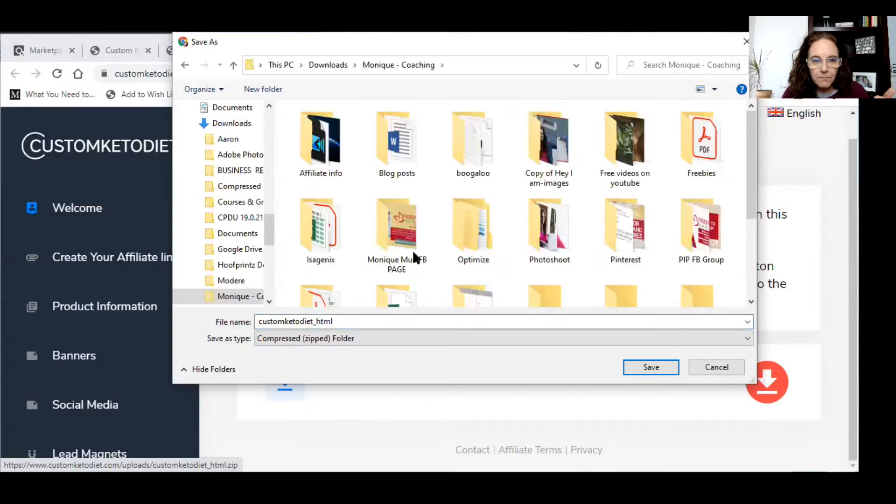
click(650, 367)
- Open the Create Your Affiliate Links page from the Videos tab sidebar
scroll(494, 320, down, 5)
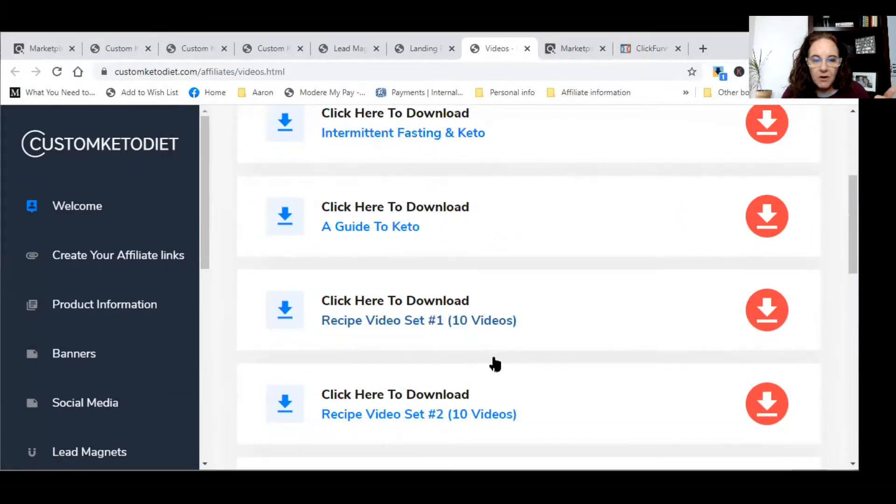
scroll(494, 363, down, 10)
scroll(491, 362, up, 15)
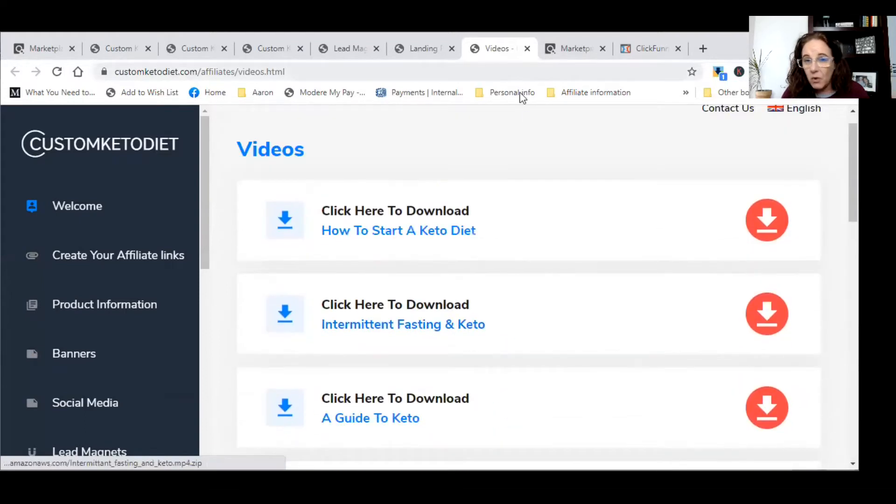
click(122, 266)
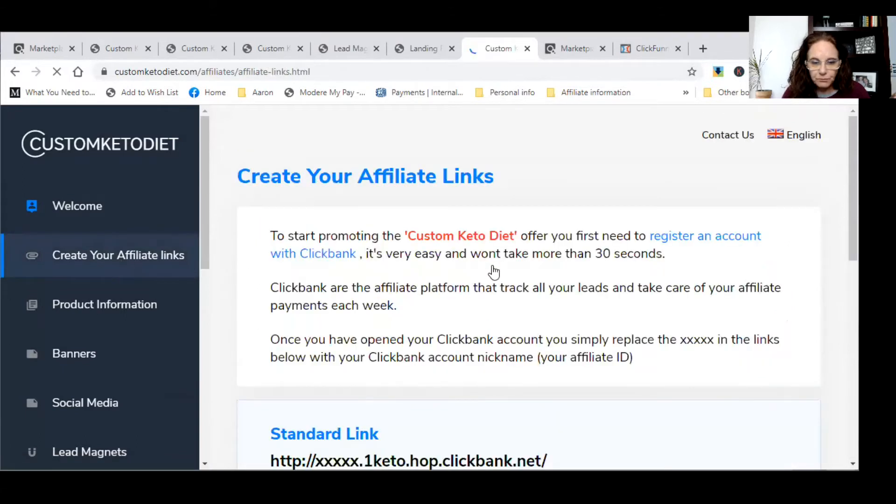
- Open the Standard and sku1 quiz affiliate links in new tabs
scroll(493, 273, down, 5)
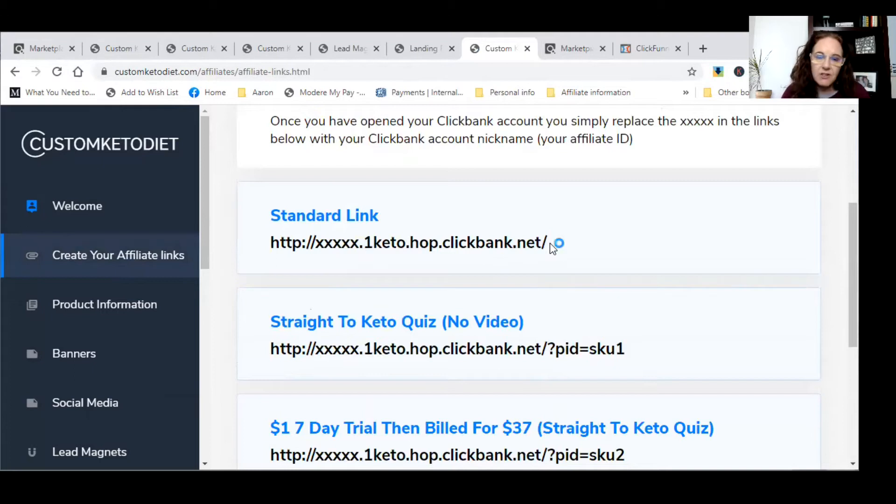
scroll(550, 242, down, 2)
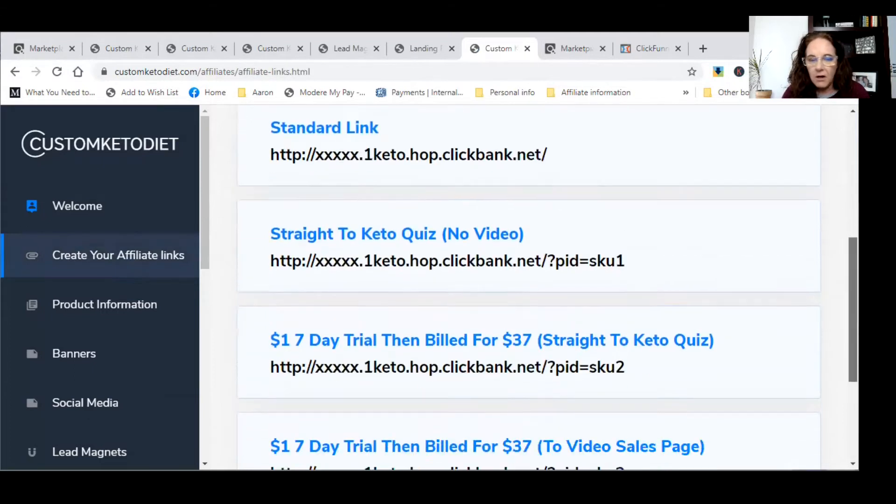
scroll(547, 288, down, 4)
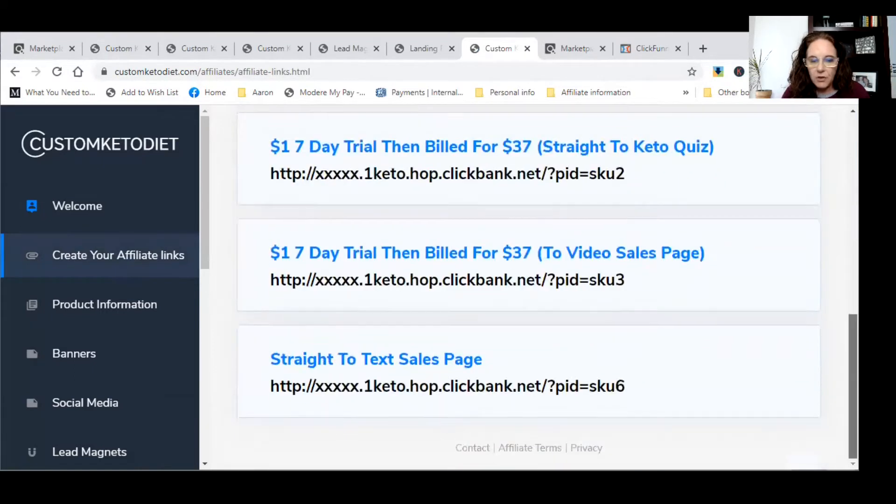
scroll(548, 289, up, 5)
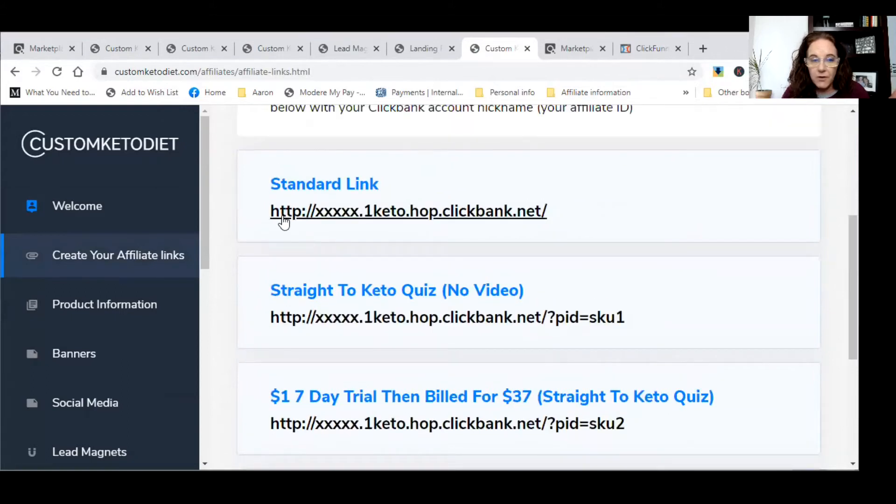
right_click(303, 212)
click(341, 223)
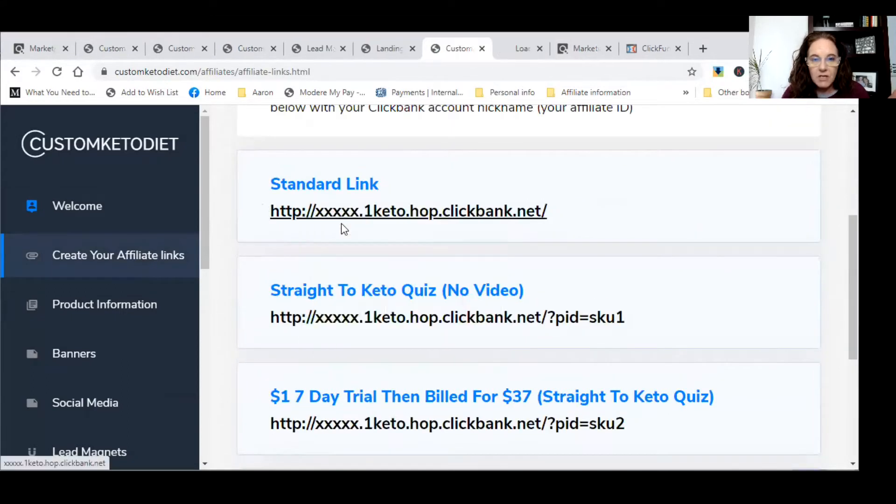
right_click(372, 322)
click(396, 326)
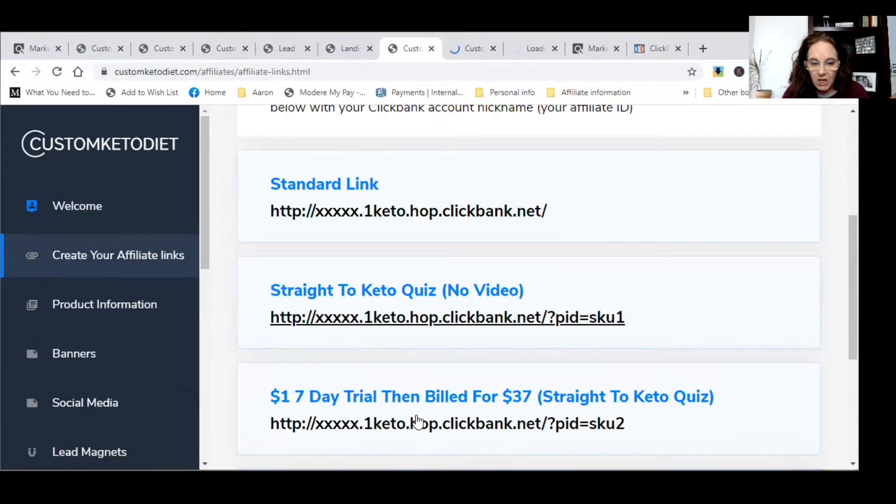
- Open the sku2 trial and sku3 video sales links in new tabs, then view the keto sales page
right_click(468, 420)
click(528, 256)
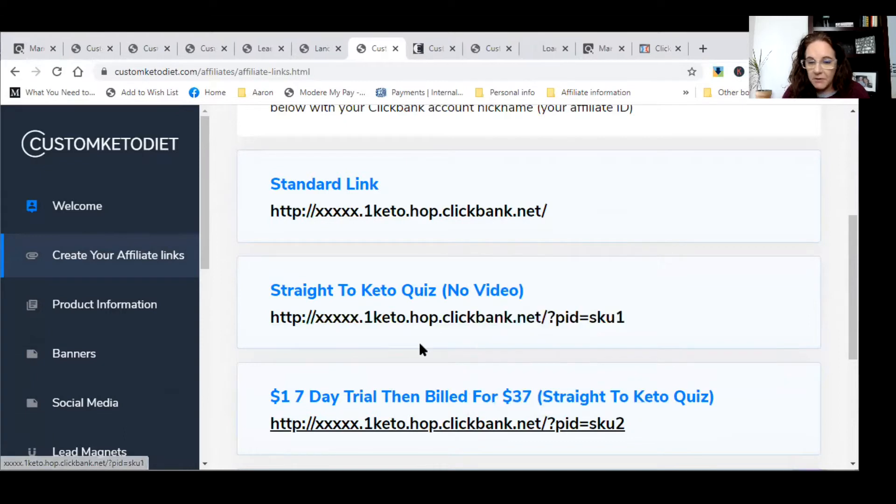
scroll(420, 346, down, 5)
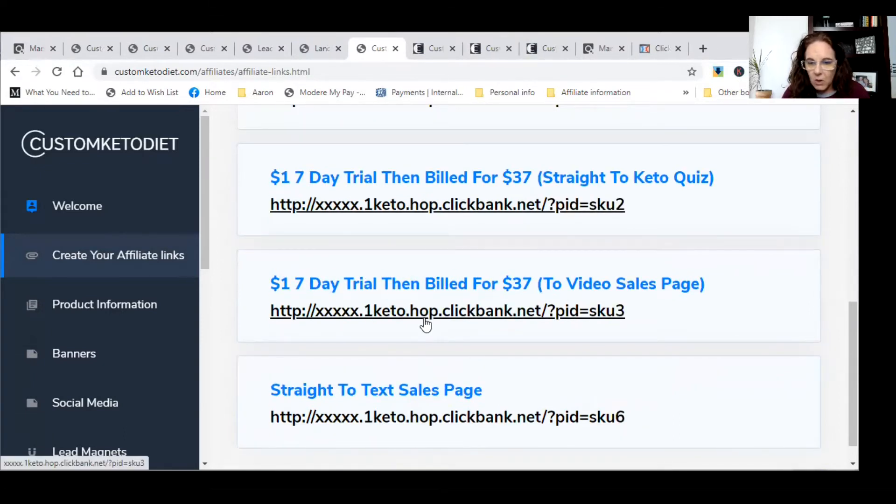
right_click(428, 310)
click(441, 318)
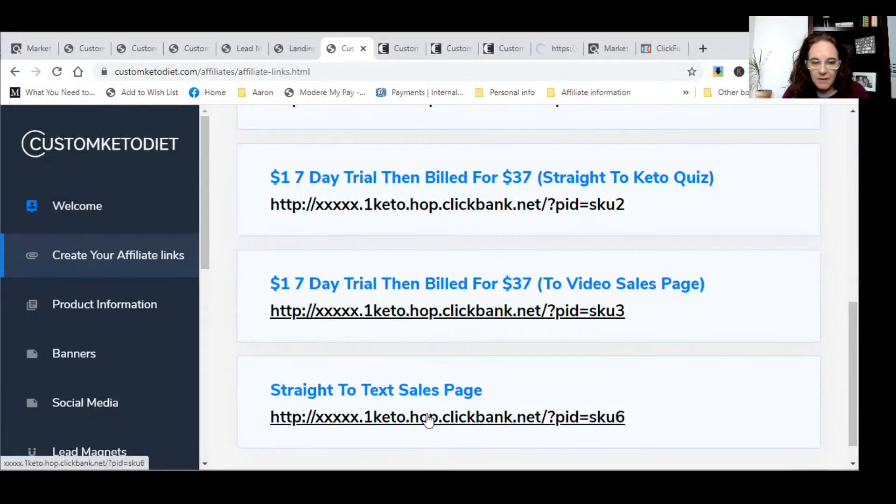
scroll(427, 419, down, 1)
click(396, 54)
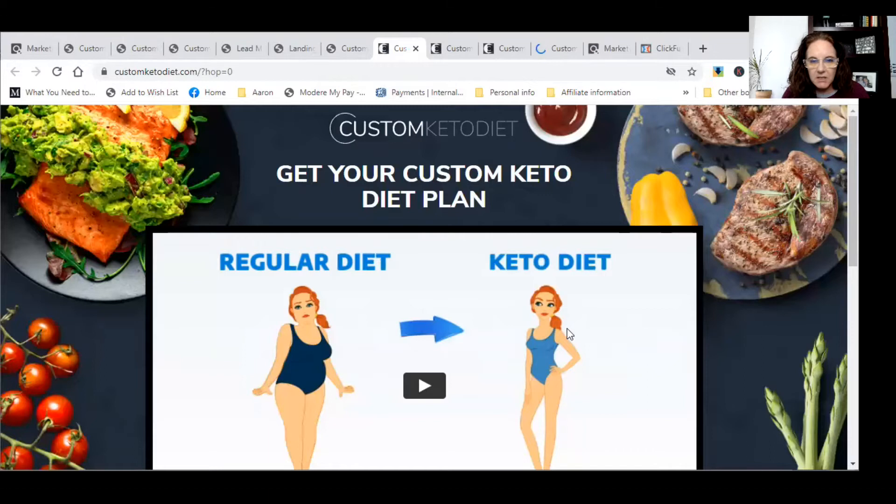
- Compare the affiliate links, keto sales page and get-diet quiz tabs
scroll(568, 332, down, 4)
scroll(568, 332, up, 4)
click(348, 50)
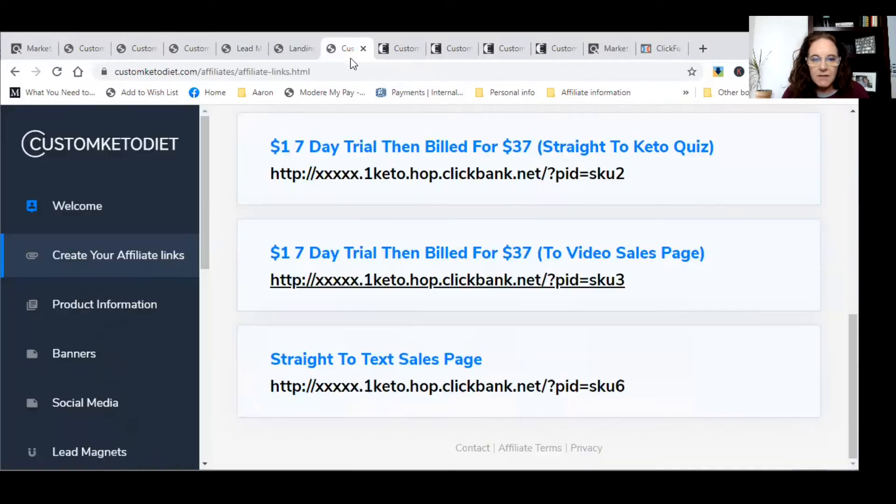
scroll(434, 271, up, 8)
scroll(419, 333, down, 3)
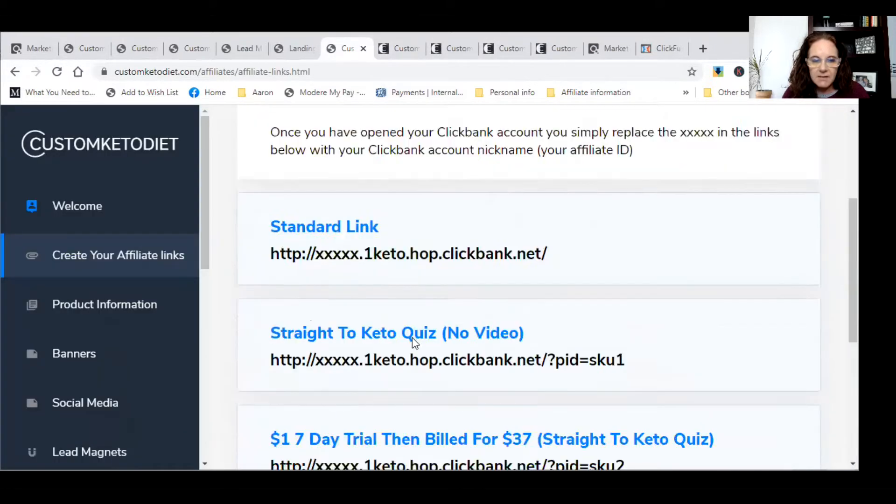
scroll(413, 337, down, 3)
click(399, 54)
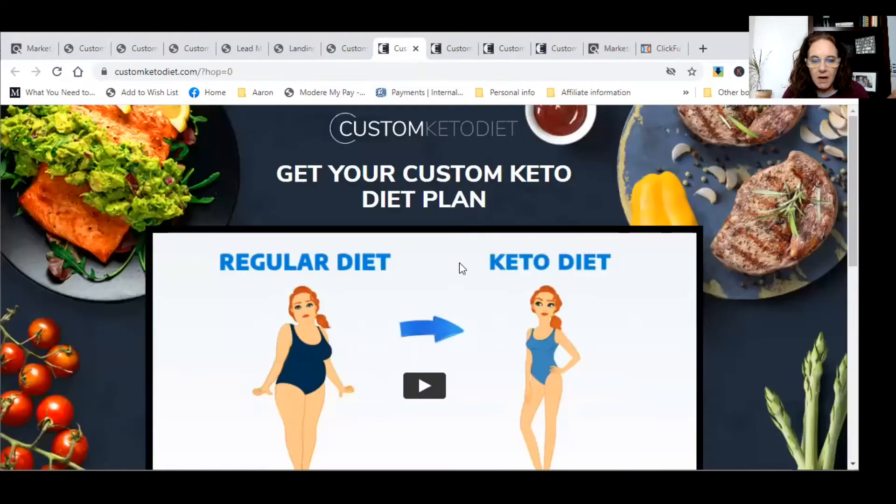
scroll(459, 262, down, 5)
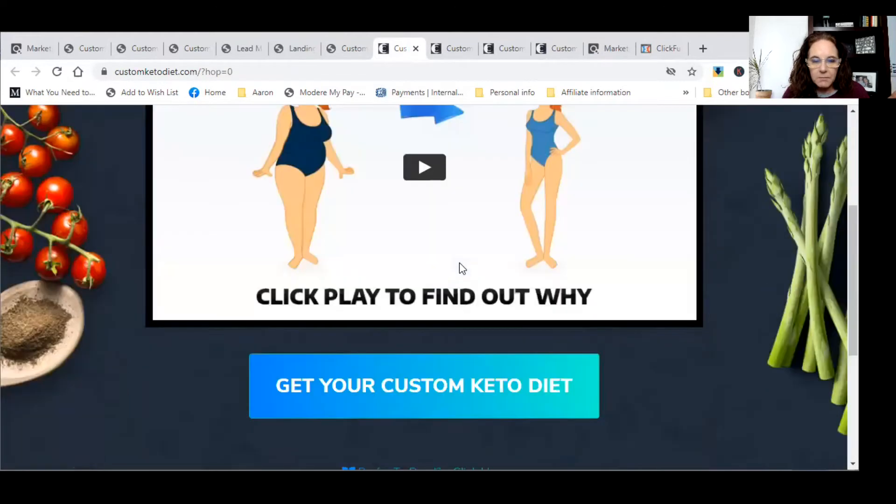
click(455, 49)
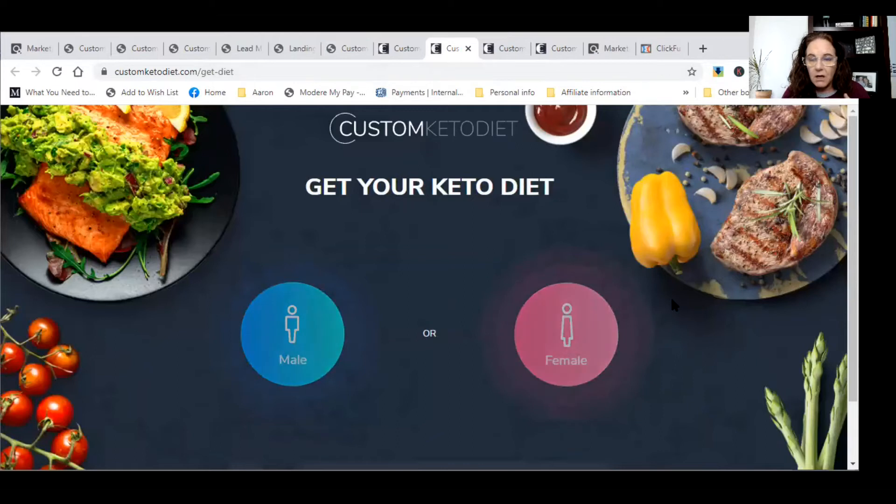
scroll(627, 306, down, 2)
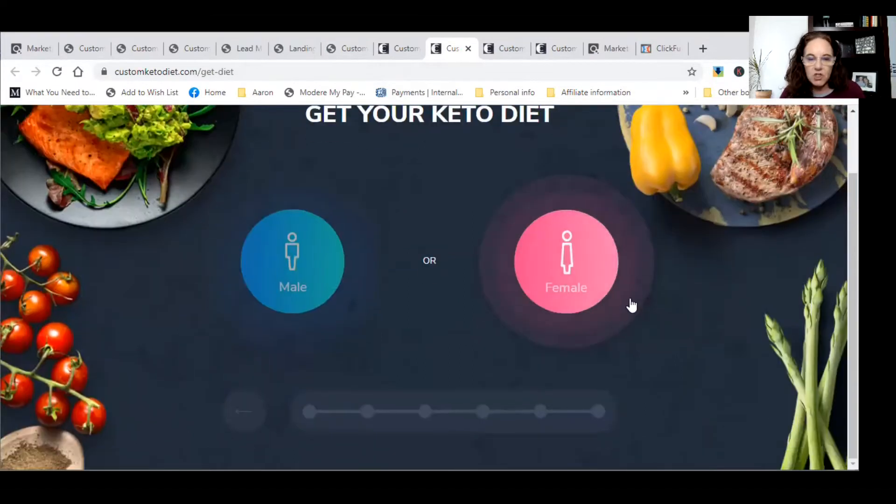
scroll(630, 305, up, 2)
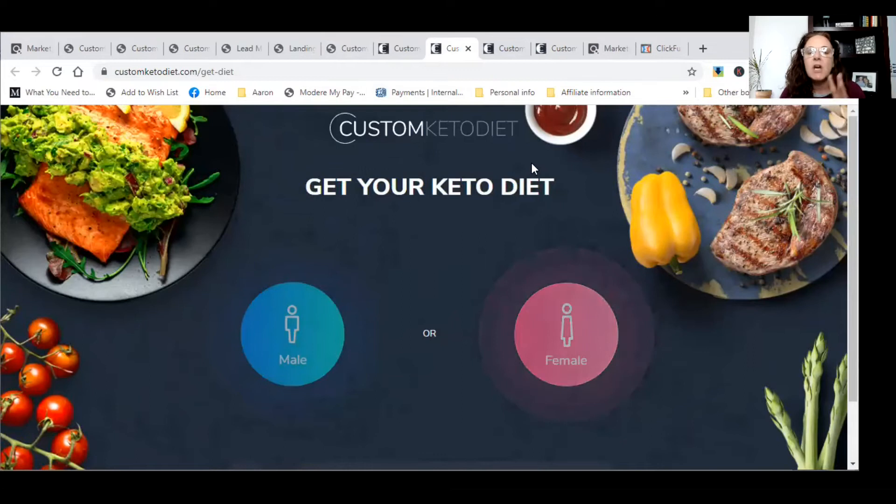
click(397, 48)
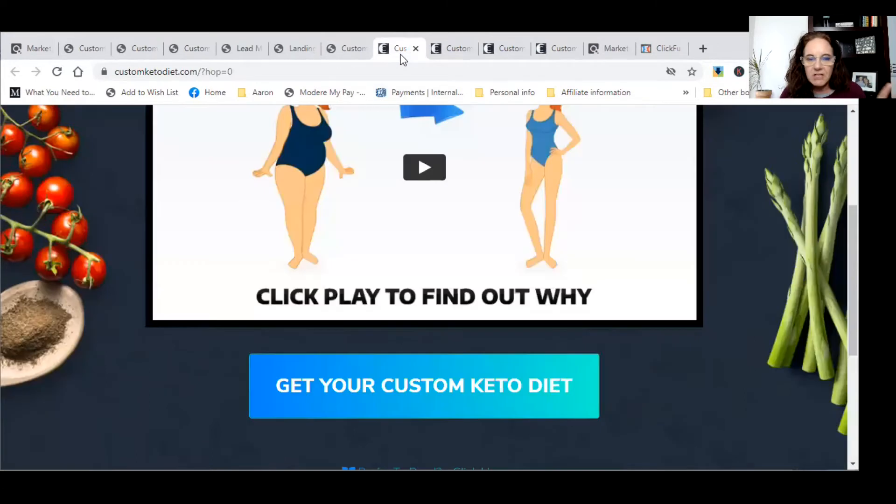
scroll(550, 305, up, 5)
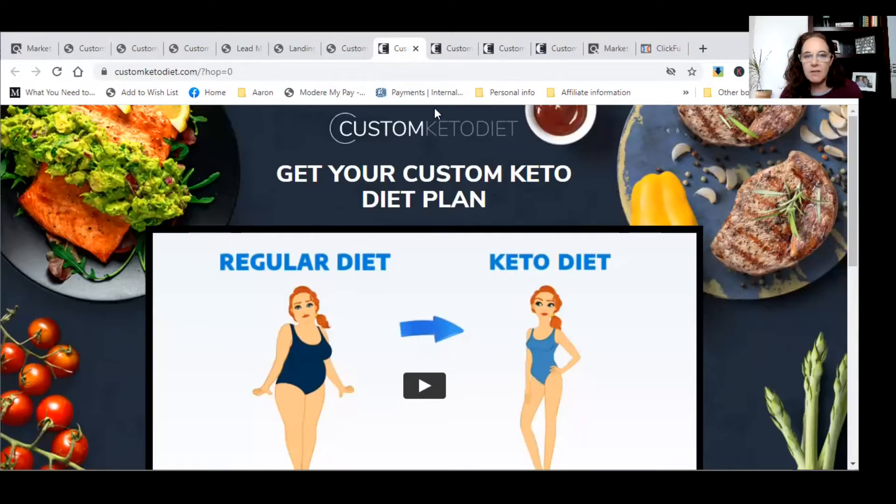
- Close the duplicate get-diet quiz tabs and the ClickBank Marketplace tab
click(450, 48)
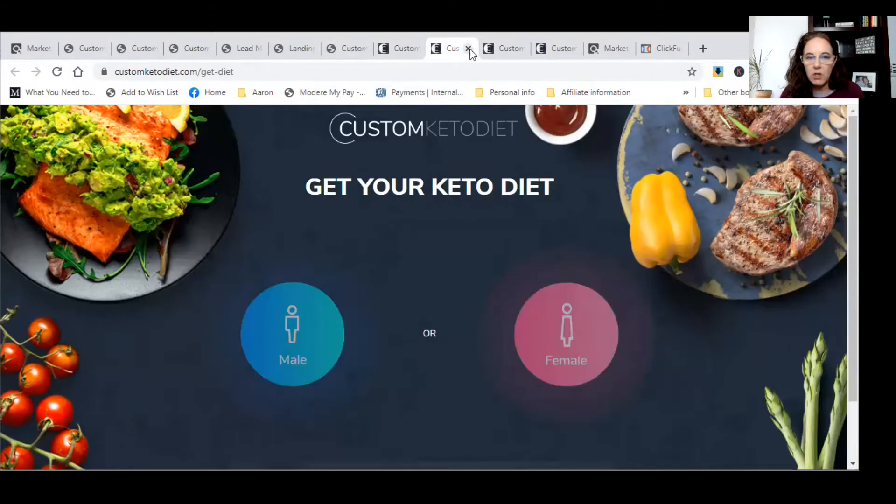
click(468, 49)
click(468, 49)
click(468, 49)
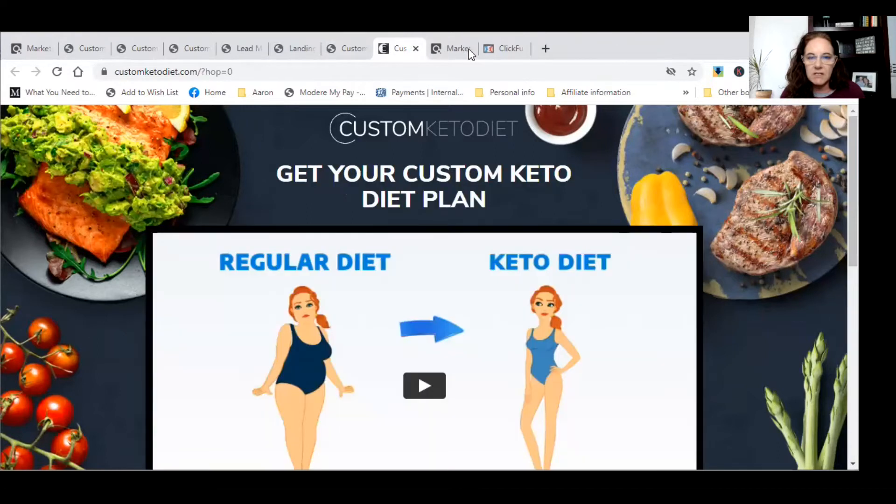
click(461, 47)
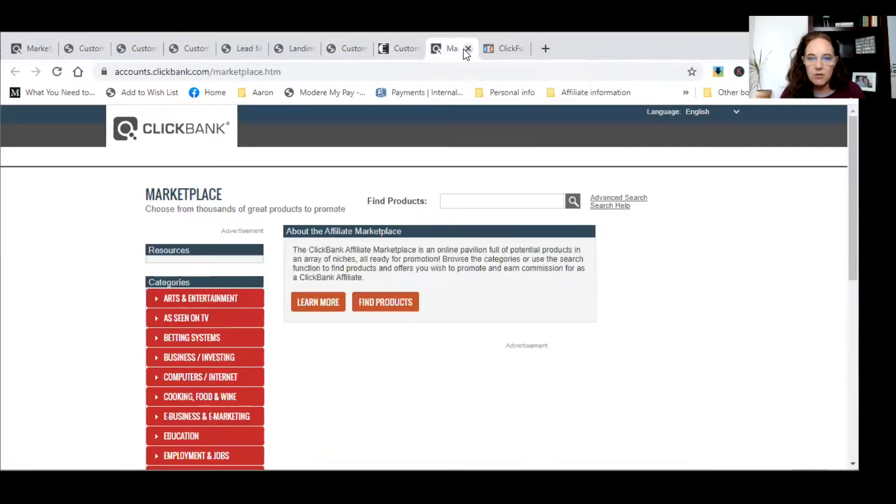
key(ctrl+Tab)
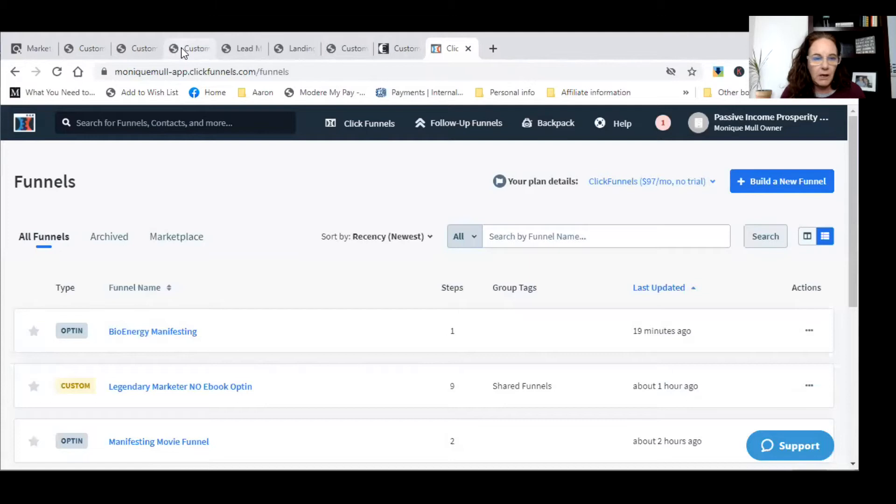
- Recheck the remaining affiliate tabs, then go to the ClickFunnels Funnels dashboard
click(83, 52)
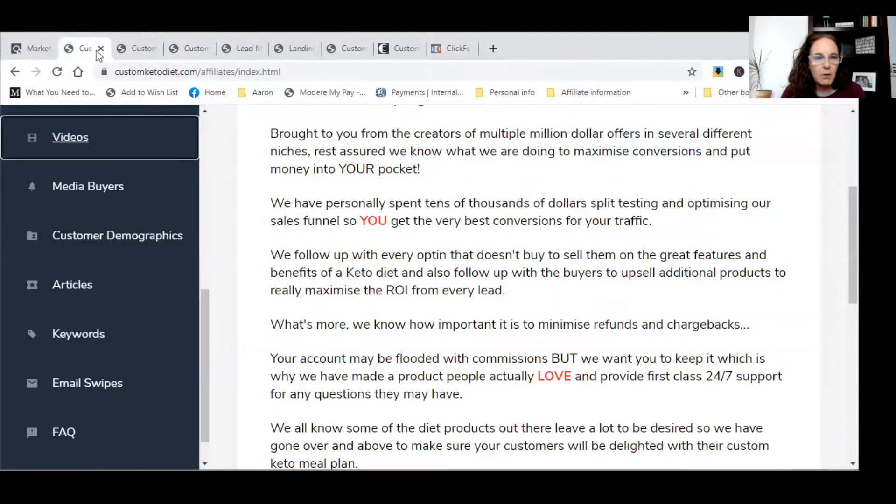
click(299, 49)
click(333, 48)
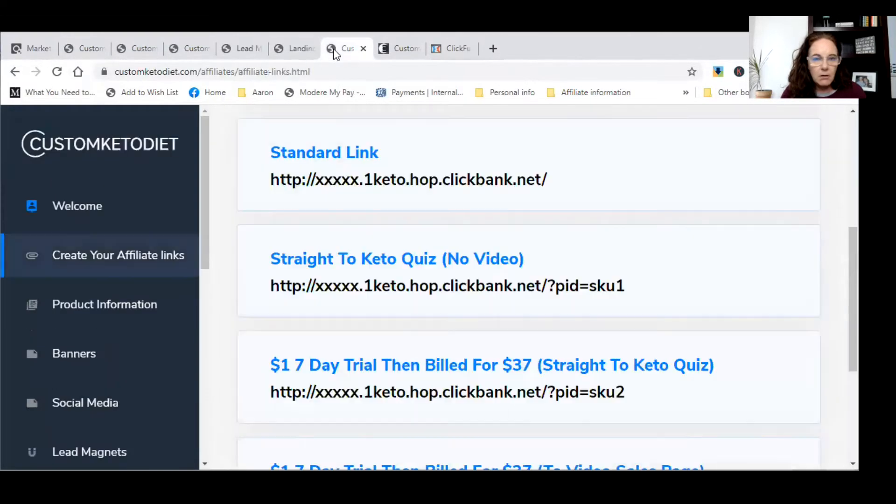
click(390, 49)
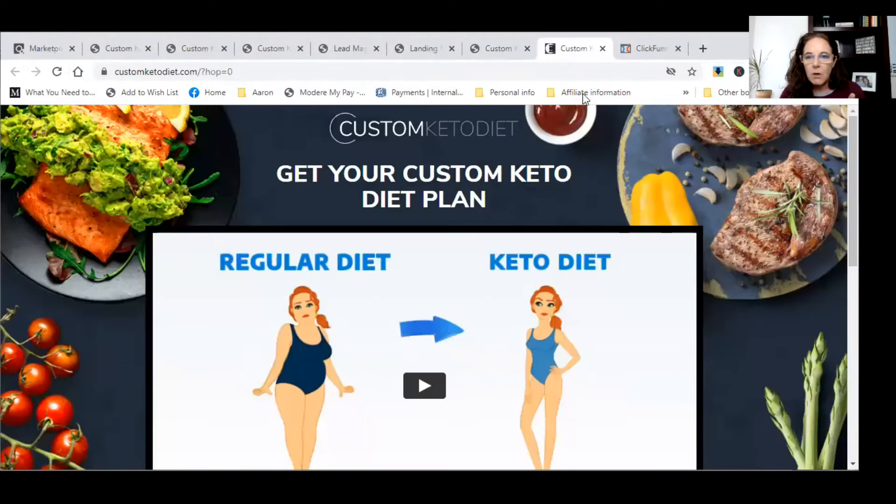
click(649, 50)
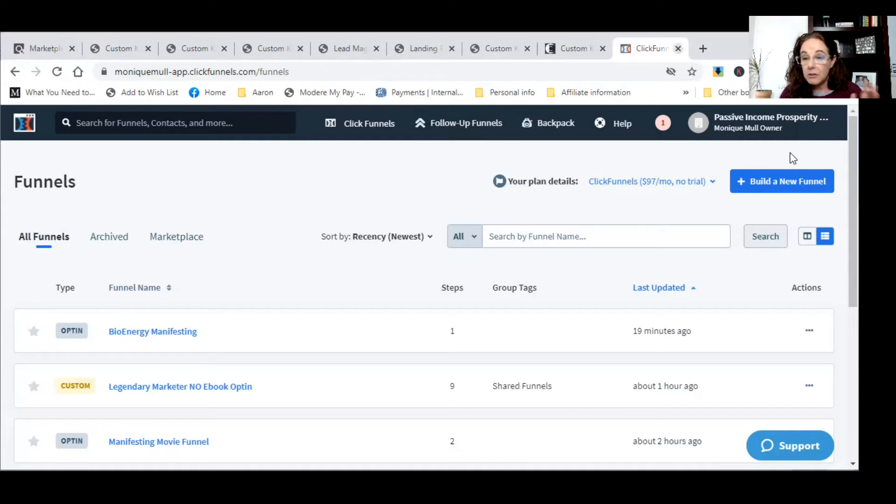
- Start a new funnel from the ClickFunnels dashboard with Build a New Funnel
click(781, 181)
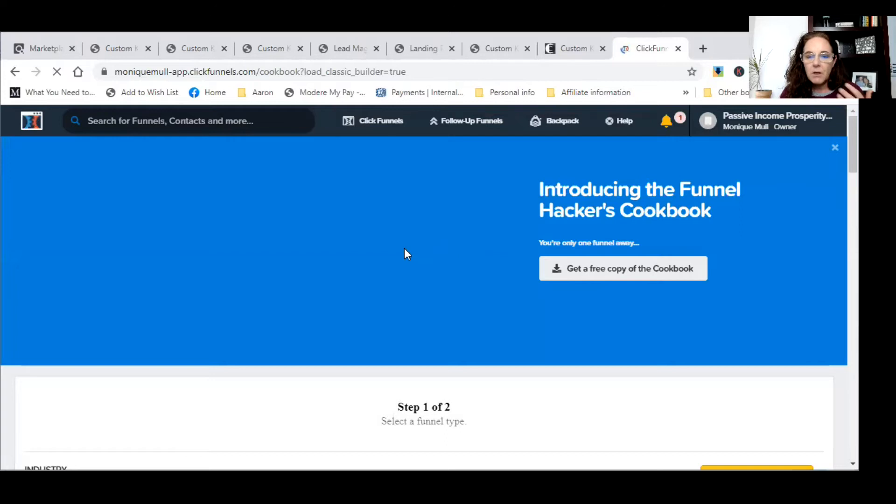
- Pick a funnel tile further down the Cookbook page to reach the Choose Goal wizard
scroll(377, 272, down, 10)
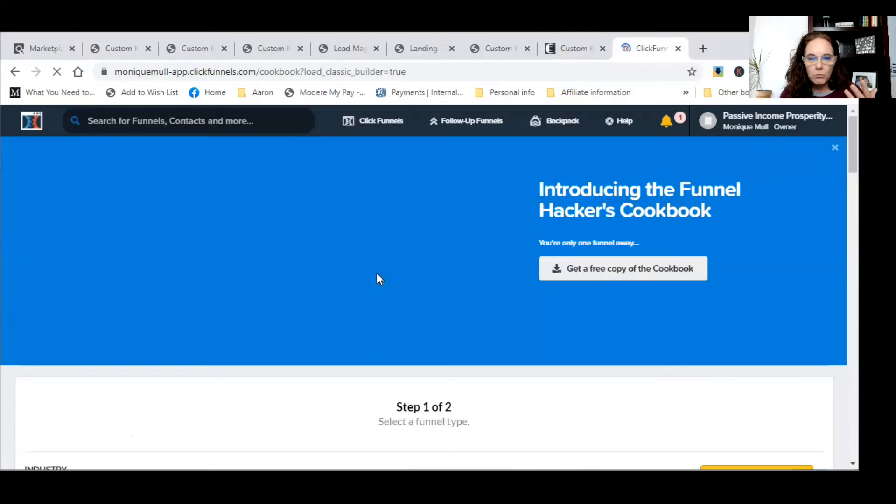
scroll(506, 421, down, 9)
click(504, 420)
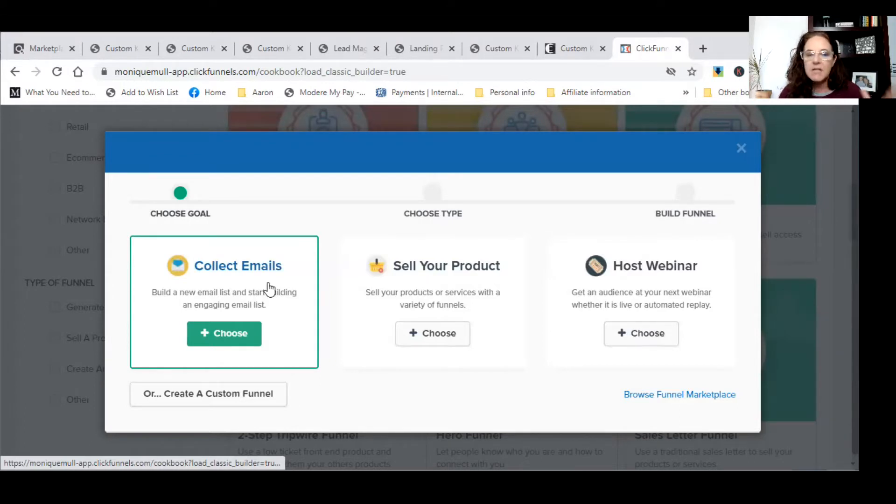
- Choose Collect Emails and build a funnel named 'Custom Keto Diet'
click(225, 331)
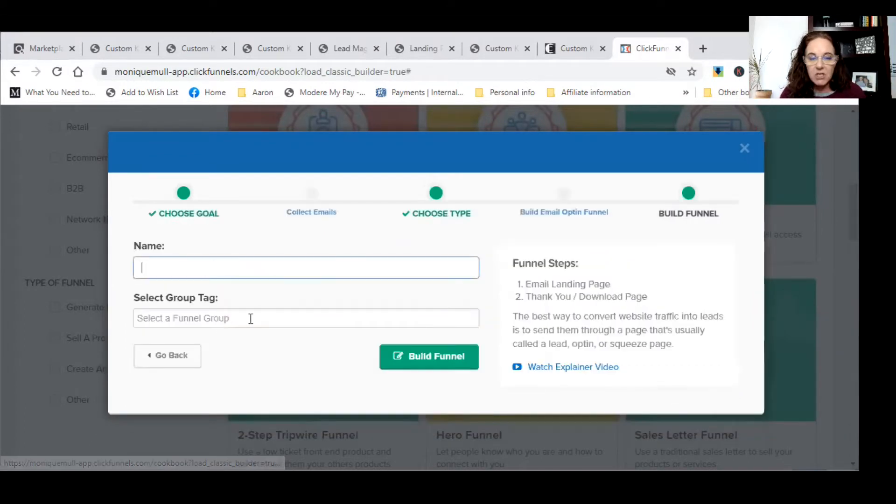
text(Keto Diet)
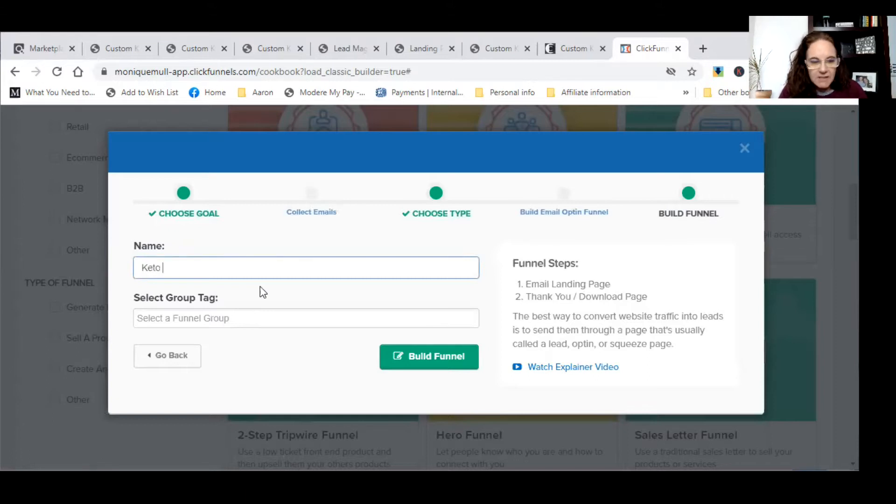
key(BackSpace)
key(BackSpace)
key(BackSpace)
key(BackSpace)
key(BackSpace)
key(BackSpace)
key(BackSpace)
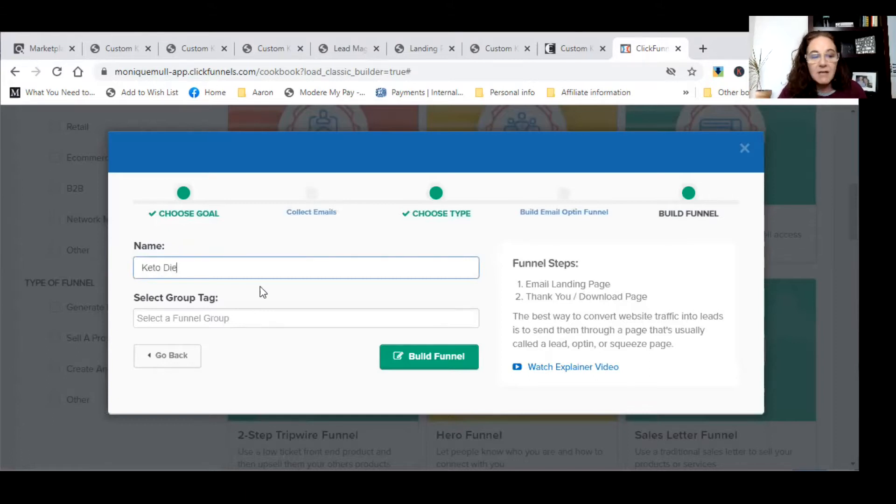
key(BackSpace)
key(BackSpace)
text(Customer)
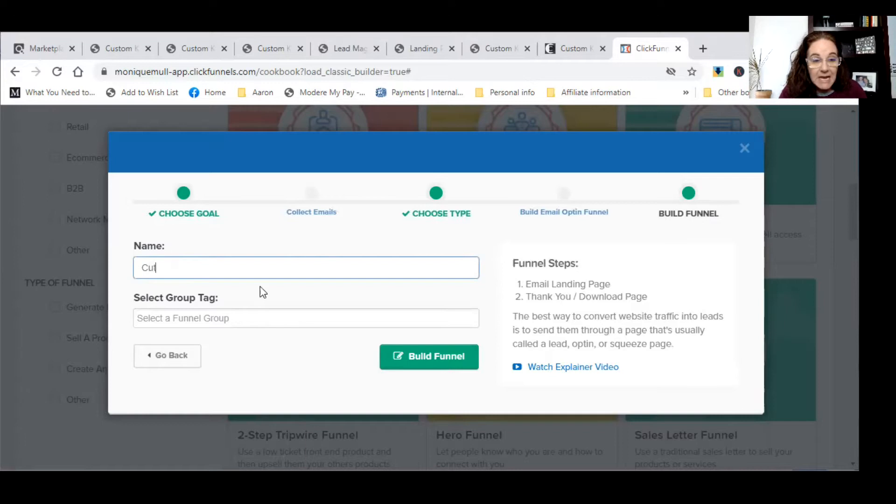
key(BackSpace)
key(BackSpace)
text(Keeto)
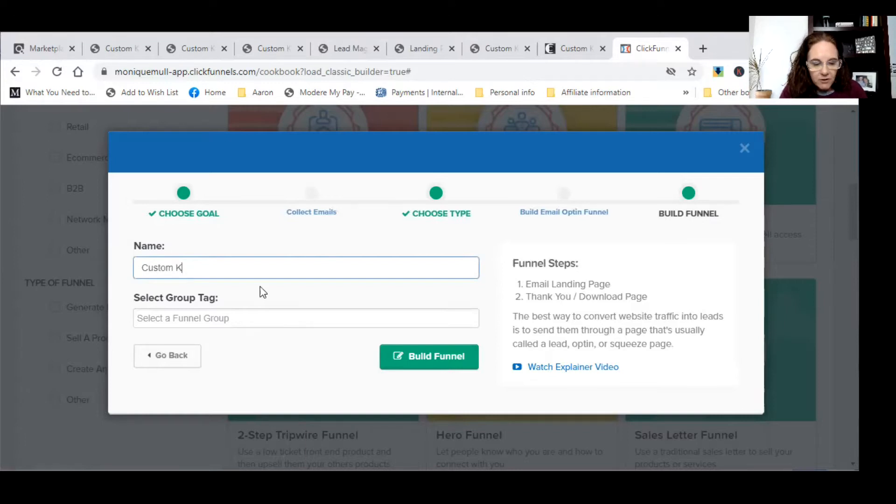
key(BackSpace)
key(BackSpace)
key(BackSpace)
key(BackSpace)
text(to )
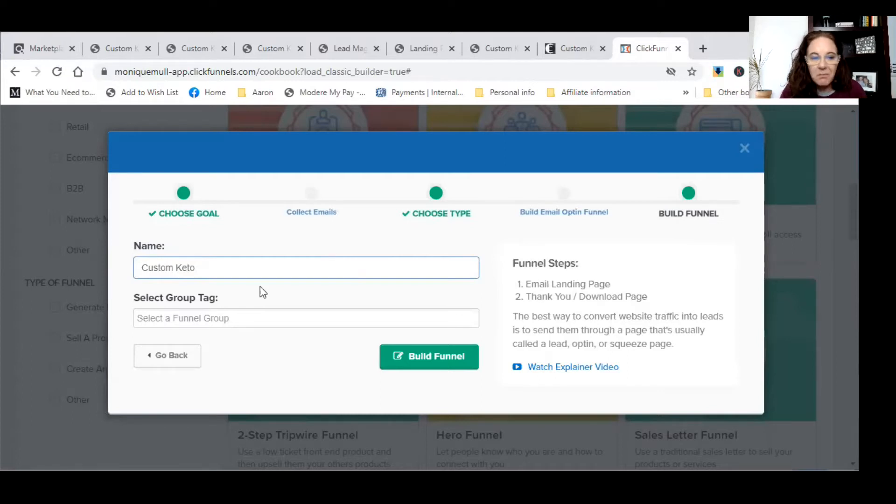
text(Diet)
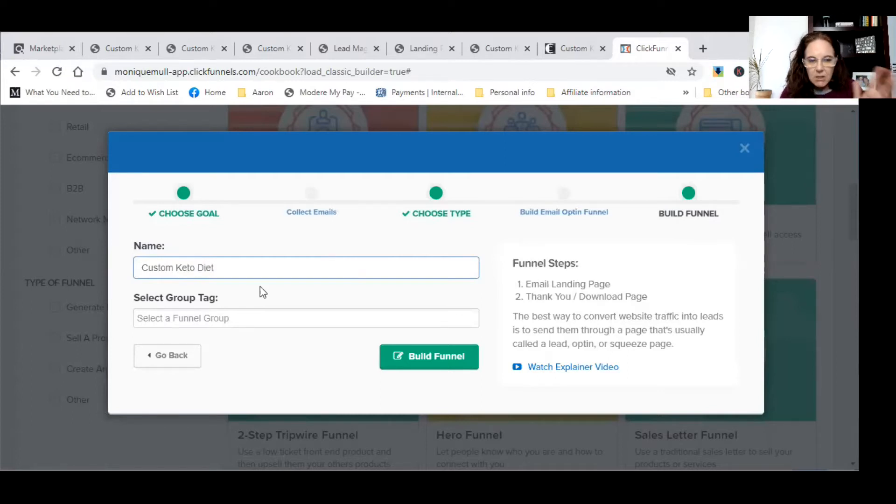
click(439, 356)
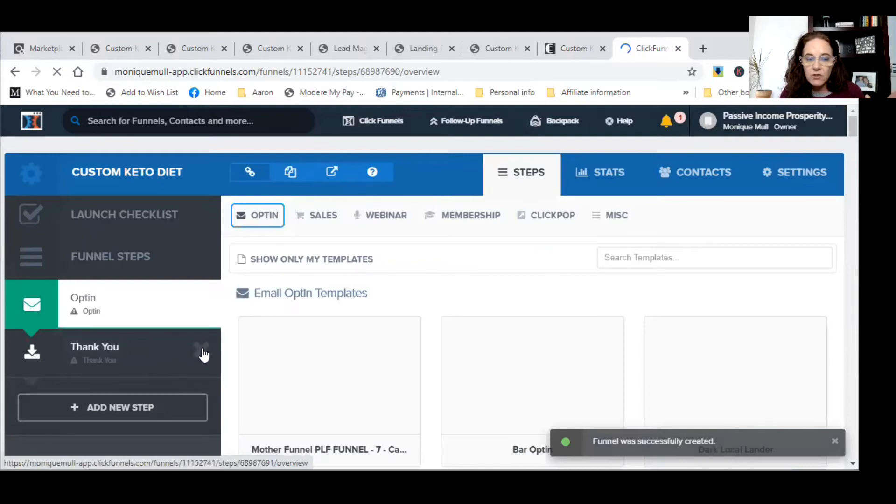
- Delete the Thank You step from the funnel
click(200, 351)
click(492, 159)
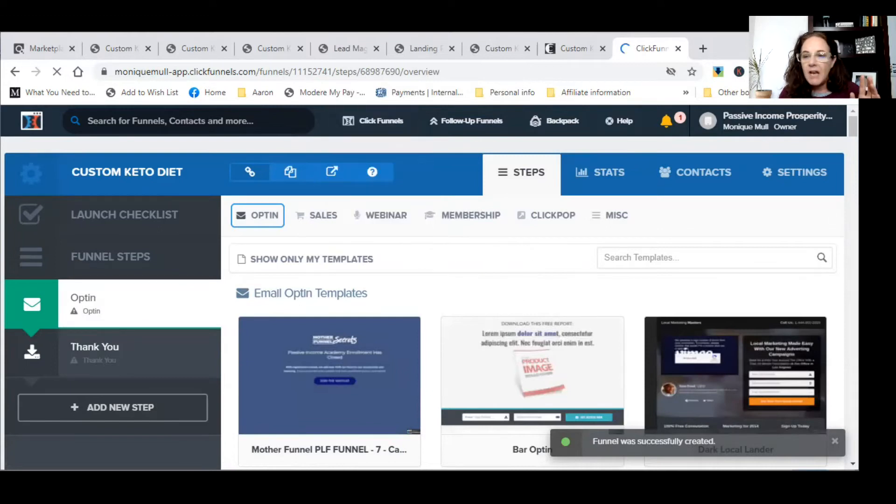
scroll(429, 287, down, 6)
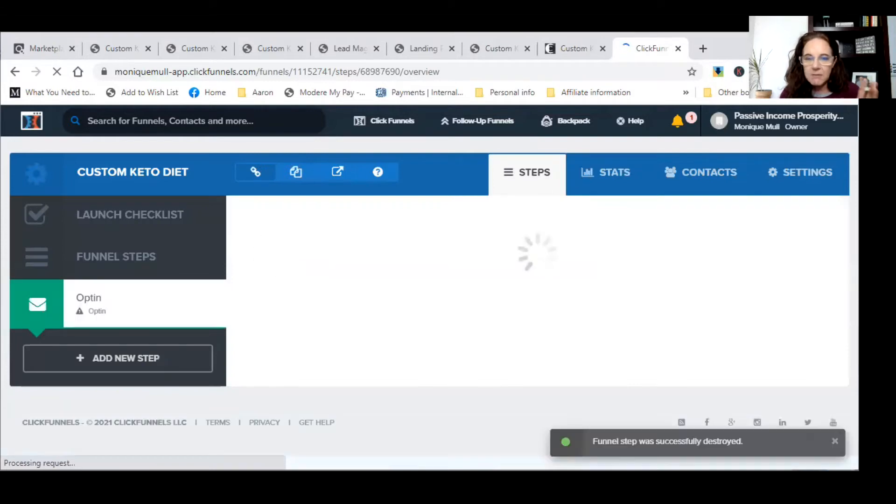
- Find the Clean Box Optin template and preview it in a new tab
scroll(826, 261, down, 9)
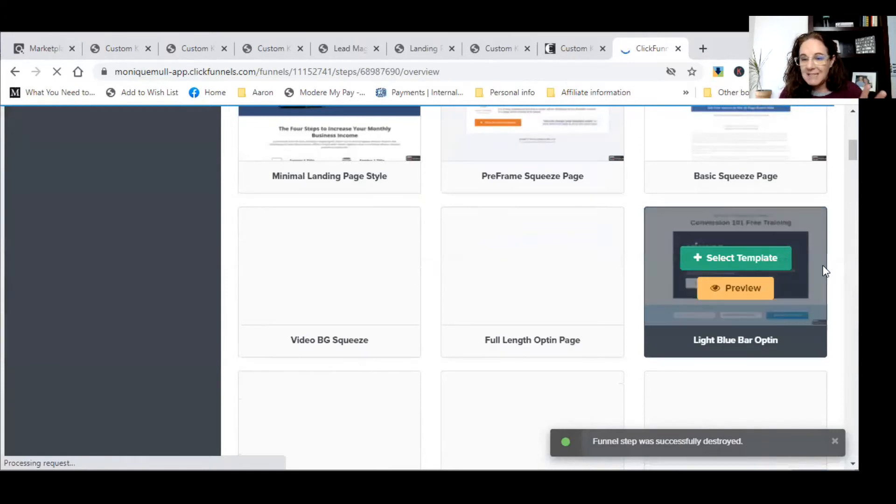
scroll(823, 266, down, 18)
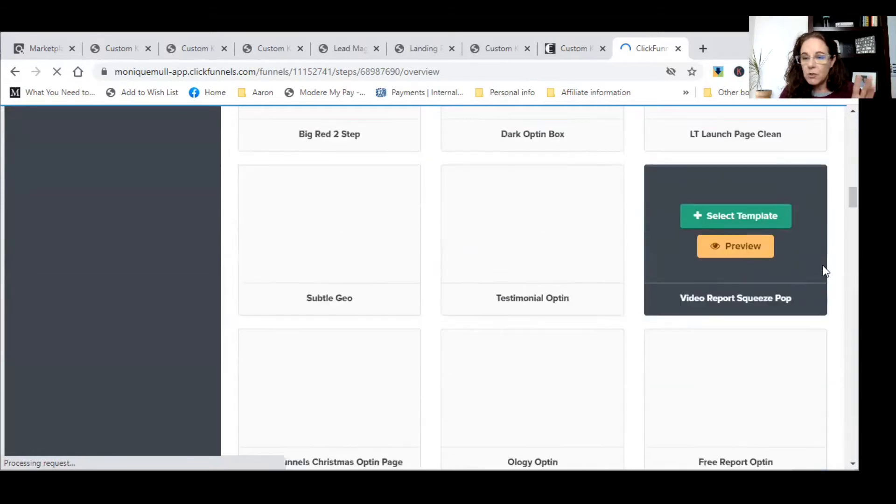
scroll(824, 271, down, 14)
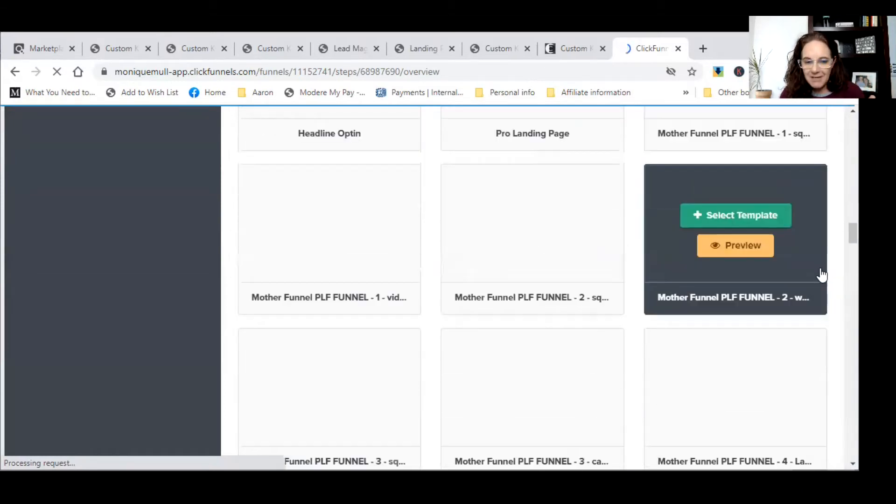
scroll(822, 273, down, 1)
scroll(822, 273, down, 5)
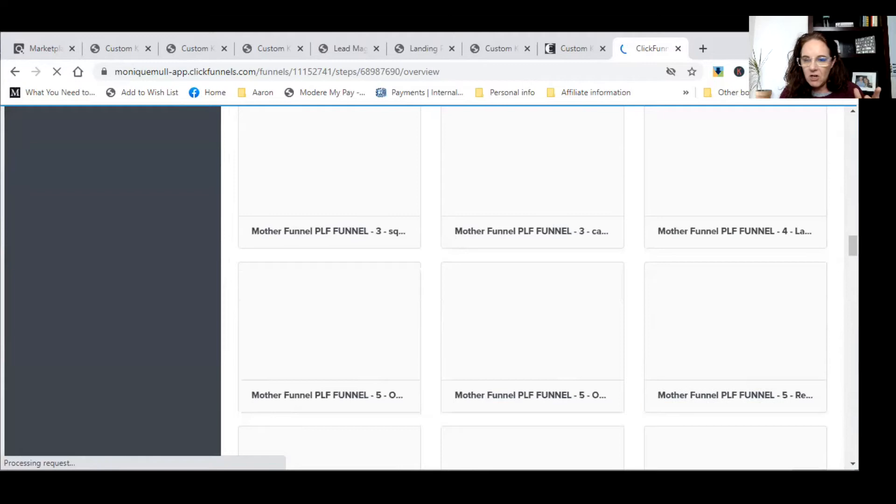
scroll(822, 273, down, 15)
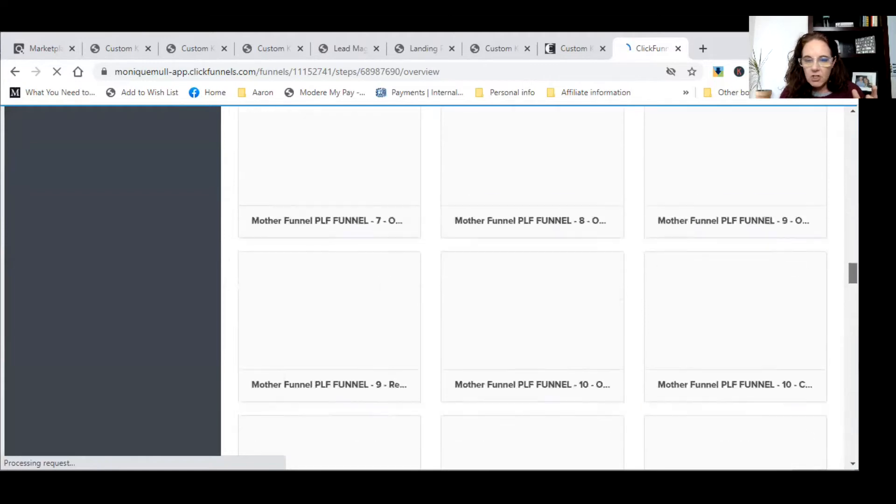
scroll(539, 287, down, 15)
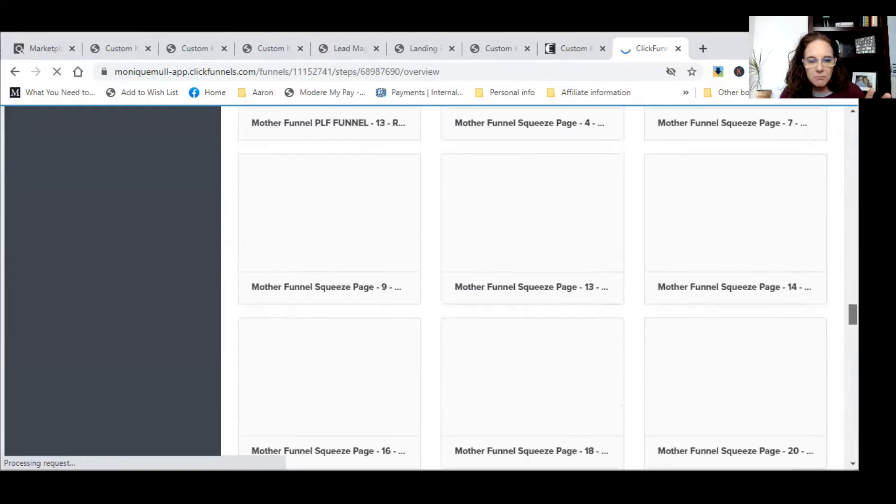
scroll(540, 287, down, 10)
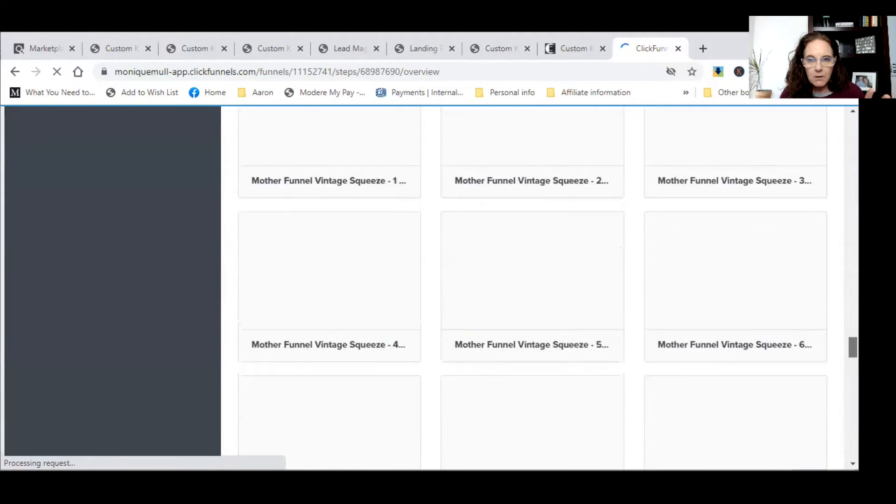
scroll(127, 254, down, 2)
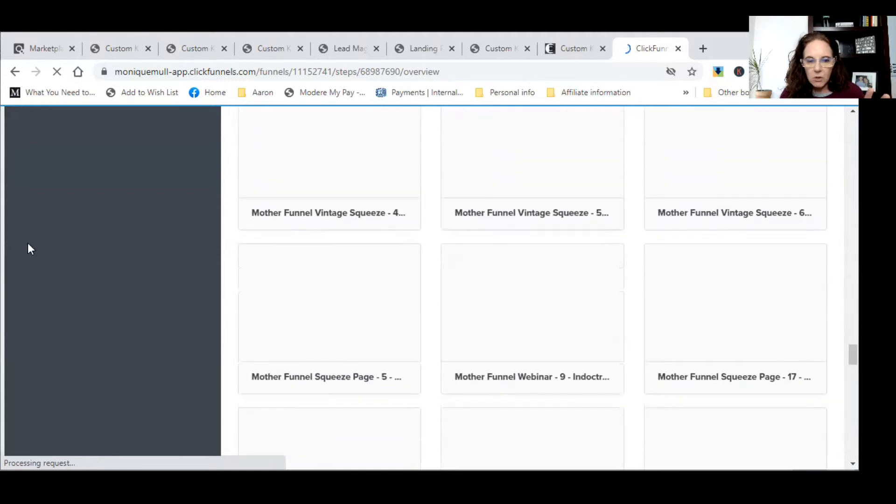
scroll(473, 294, down, 5)
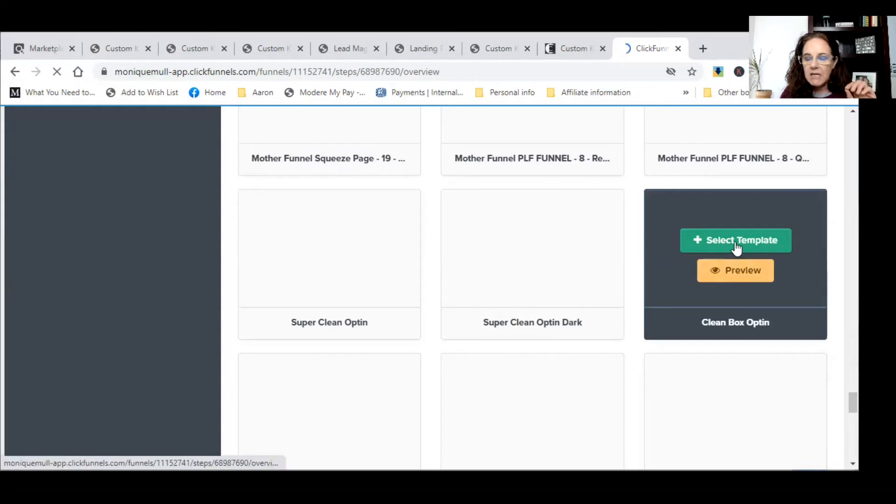
click(736, 272)
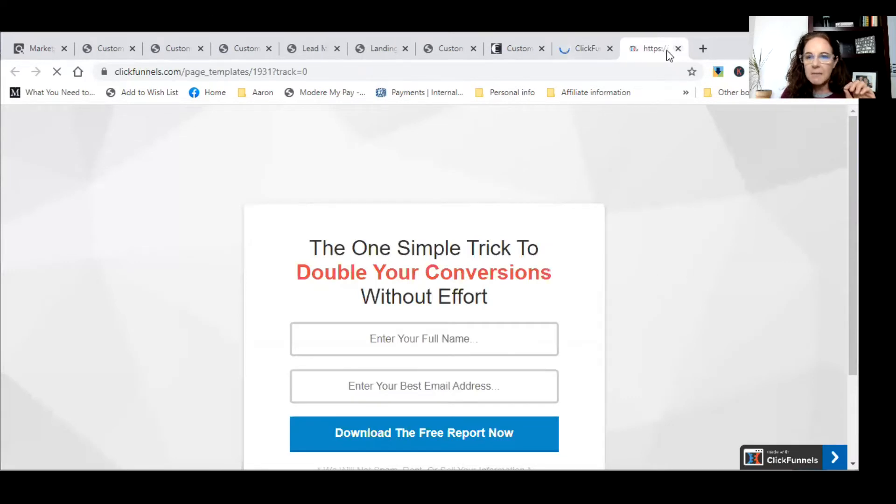
- Close the preview, select the Clean Box Optin template, and open the new optin page for editing
click(678, 48)
mouse_move(682, 280)
click(737, 239)
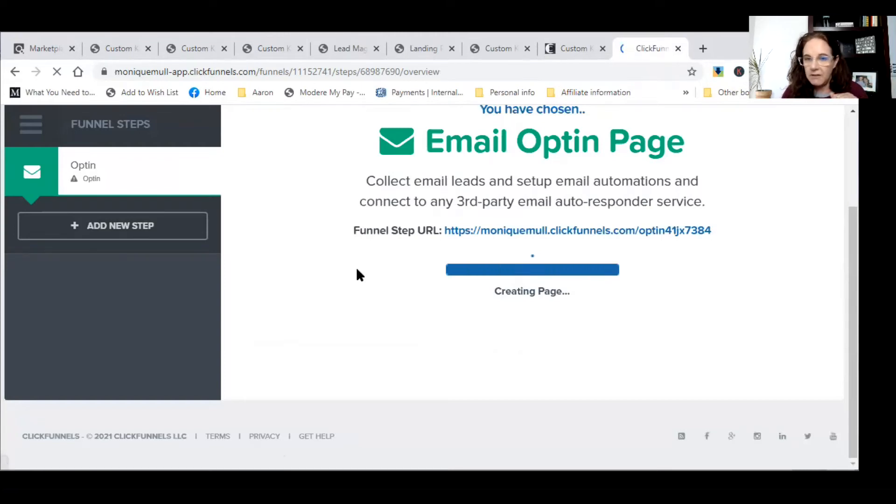
scroll(368, 318, down, 5)
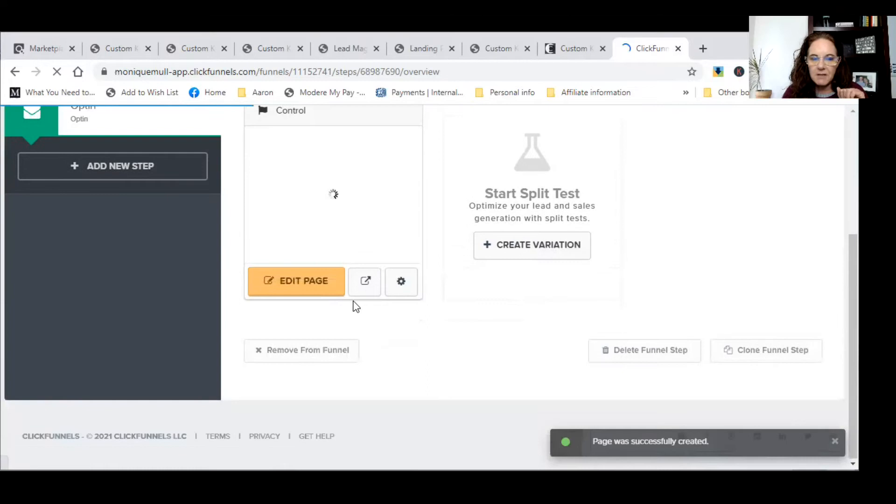
click(299, 289)
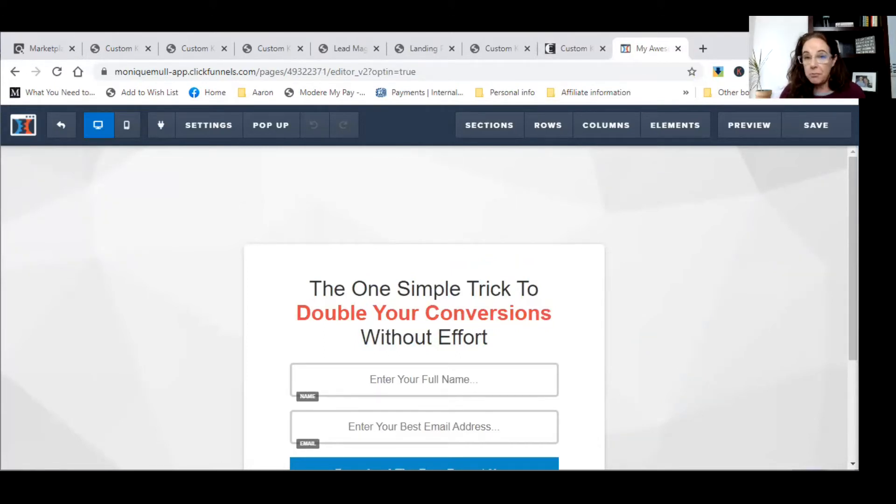
- Switch to the customketodiet.com sales page tab
click(566, 45)
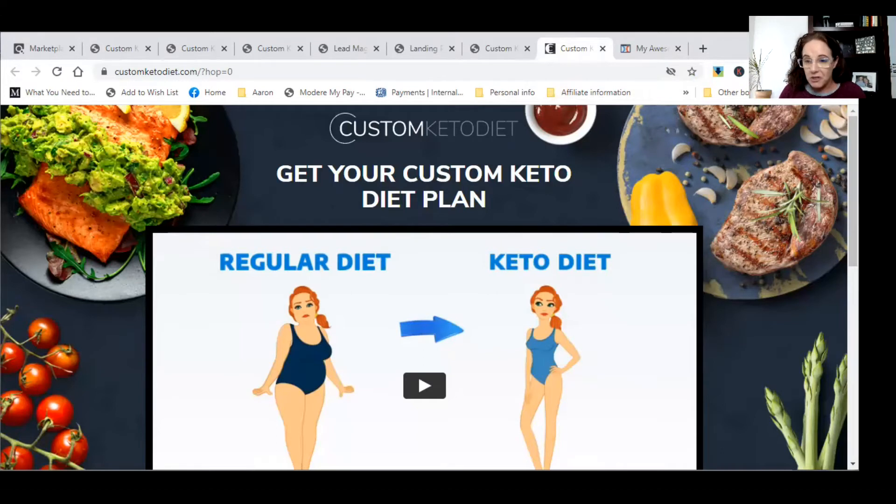
- List the keto site's images with Web Developer's View Image Information
click(800, 71)
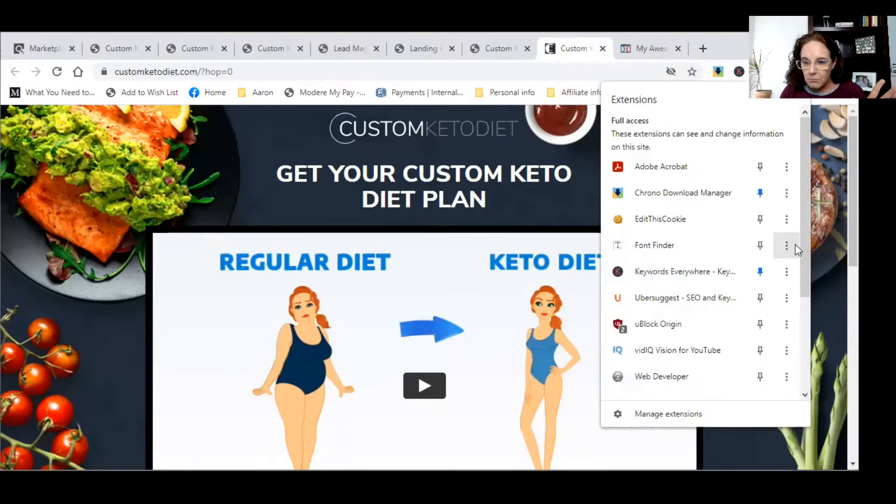
drag(803, 240, 803, 267)
click(692, 335)
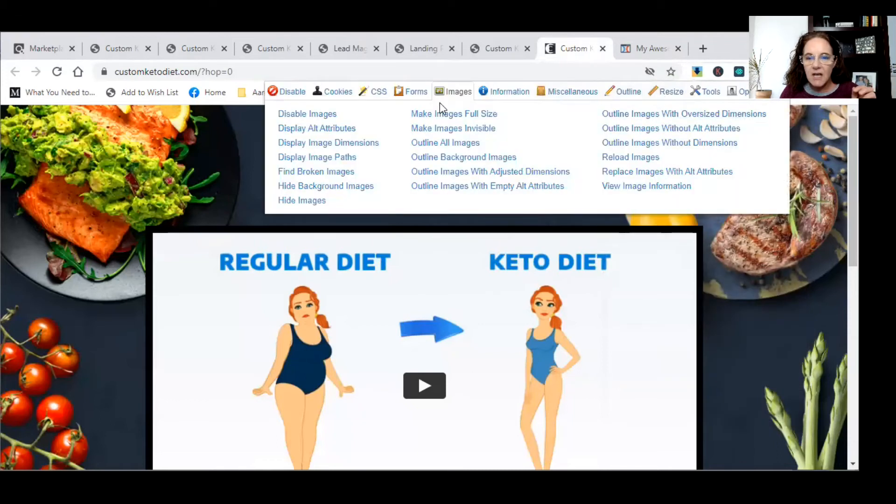
click(629, 192)
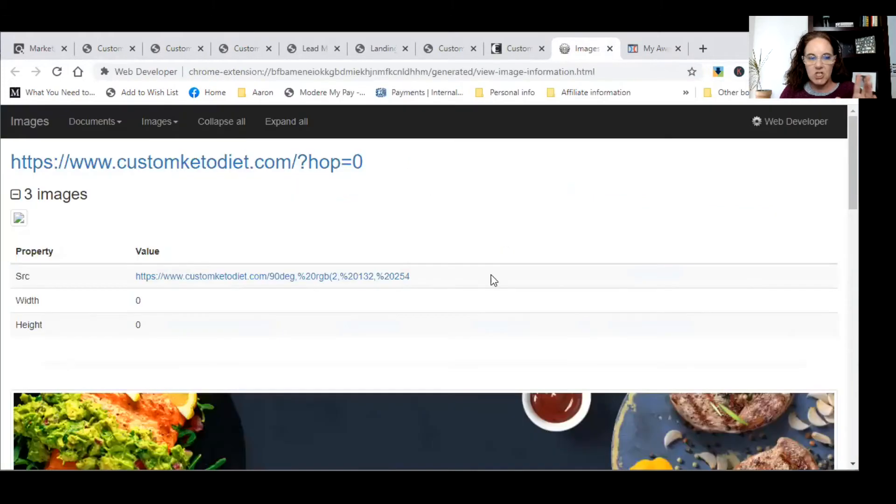
scroll(491, 275, down, 10)
scroll(491, 276, down, 2)
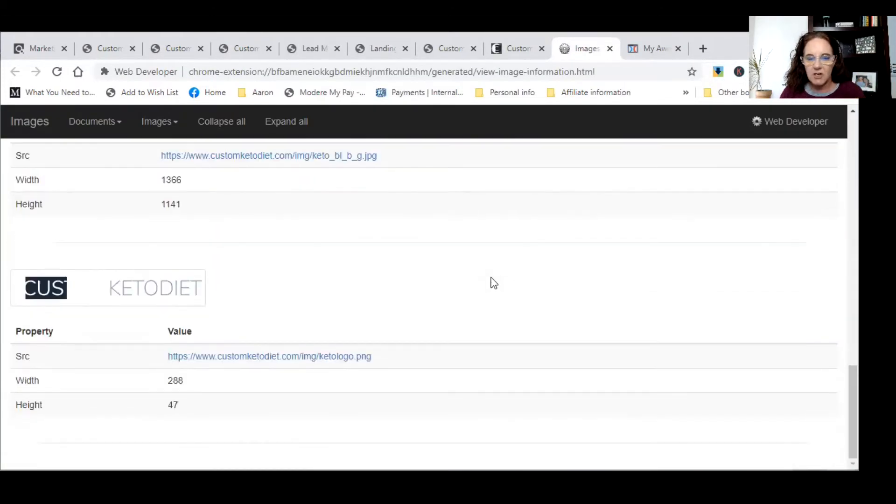
scroll(491, 278, up, 10)
scroll(492, 278, up, 3)
scroll(492, 278, down, 3)
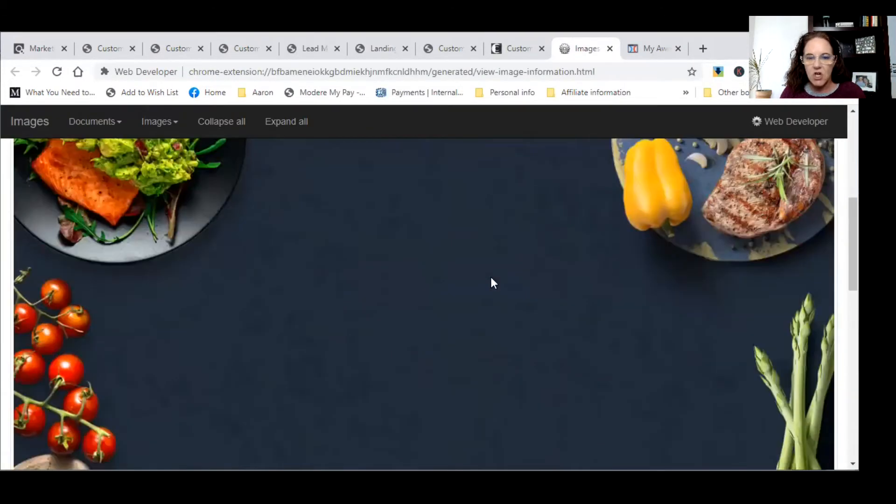
- Save the food background image as keto_bl_b_g in the Affiliate info folder
right_click(492, 278)
click(502, 300)
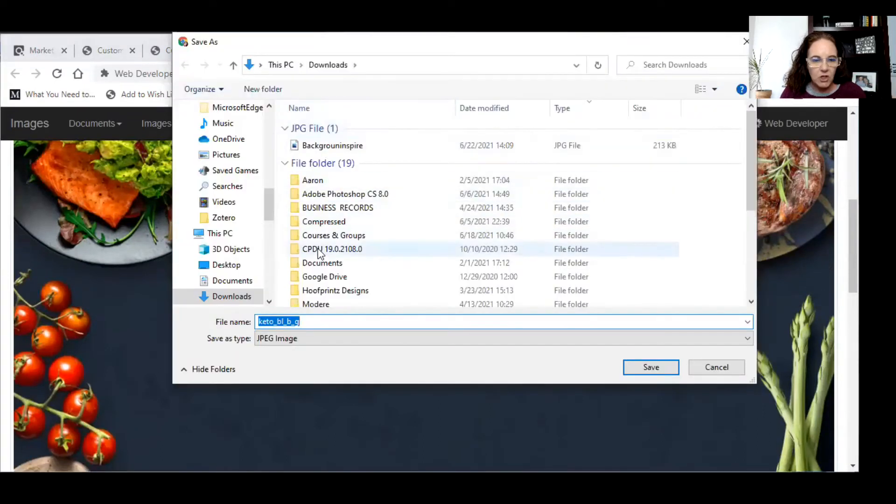
drag(269, 214, 269, 223)
double_click(322, 144)
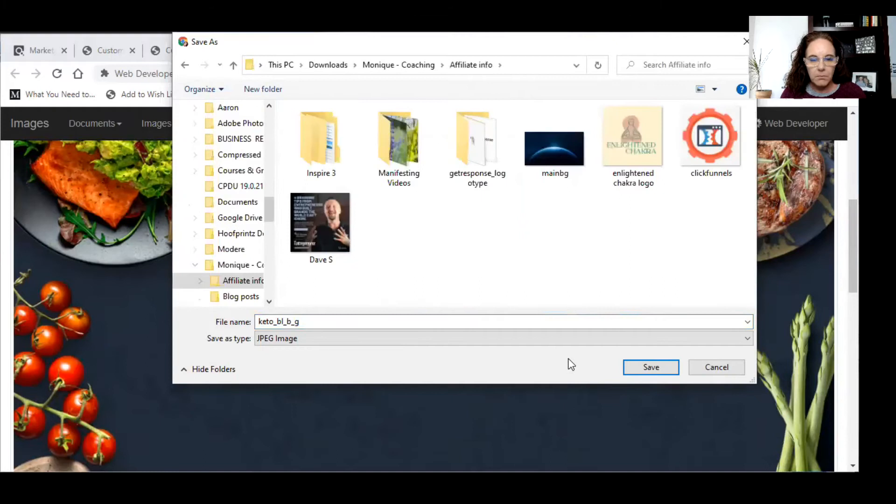
click(651, 368)
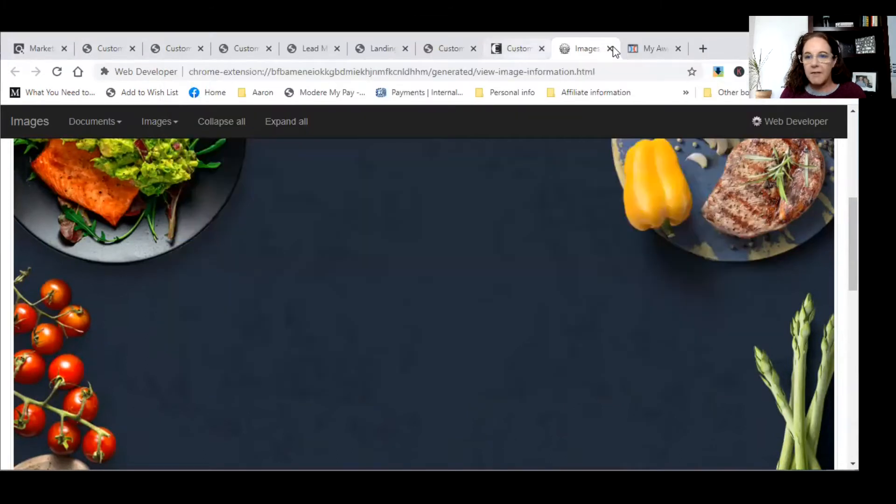
click(655, 51)
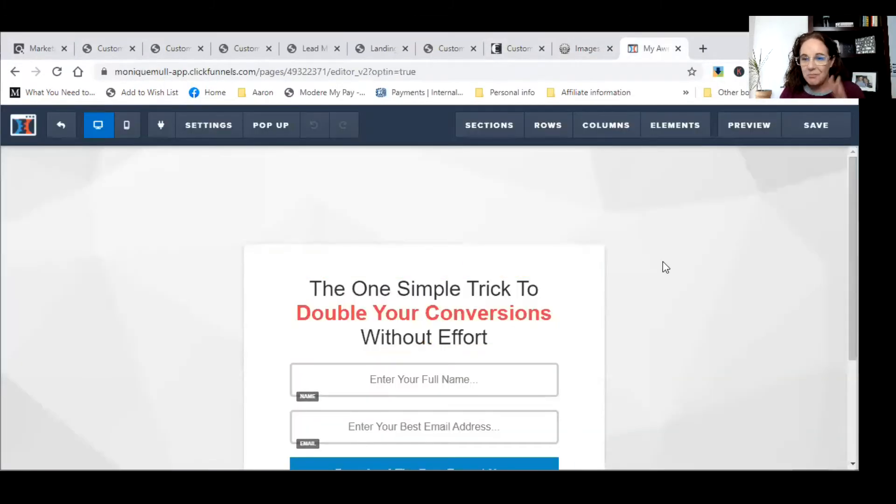
- Open the page's Background settings and launch the BG IMAGE upload from the computer
click(225, 133)
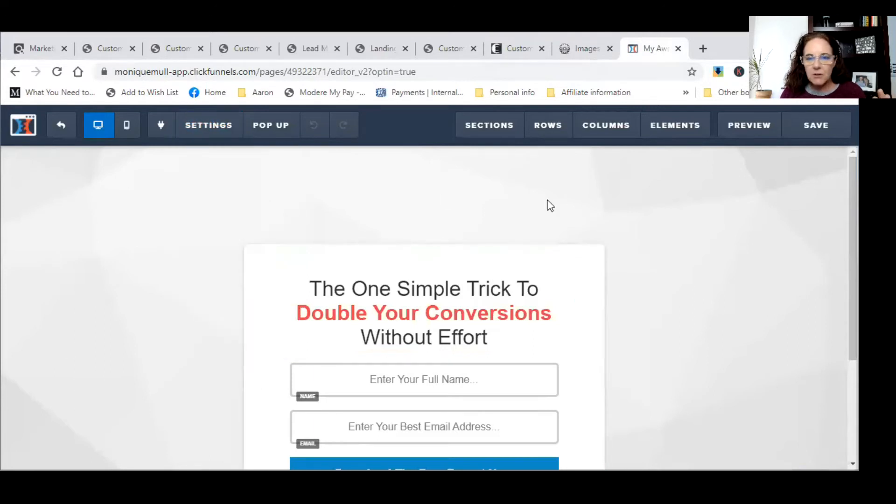
mouse_move(200, 134)
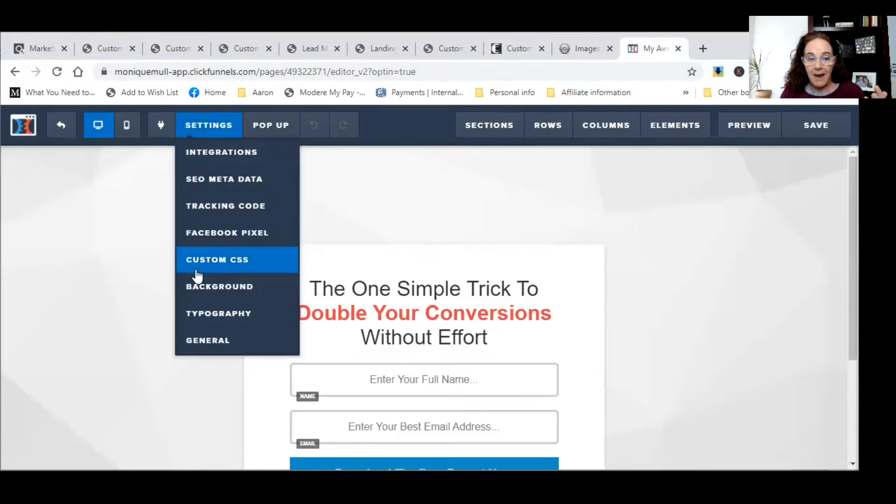
click(200, 293)
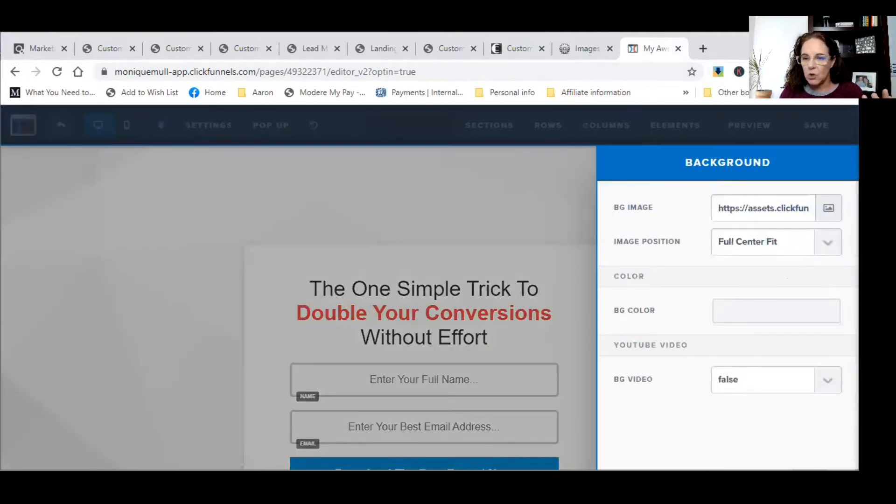
click(828, 209)
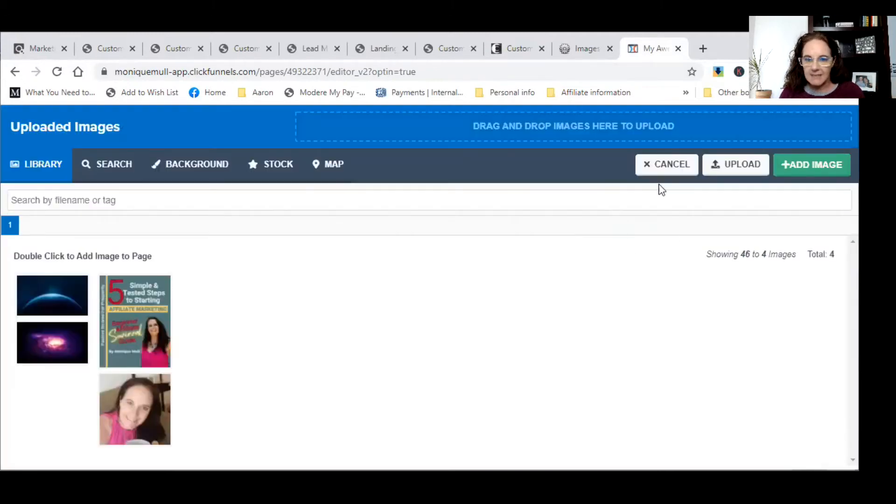
click(722, 177)
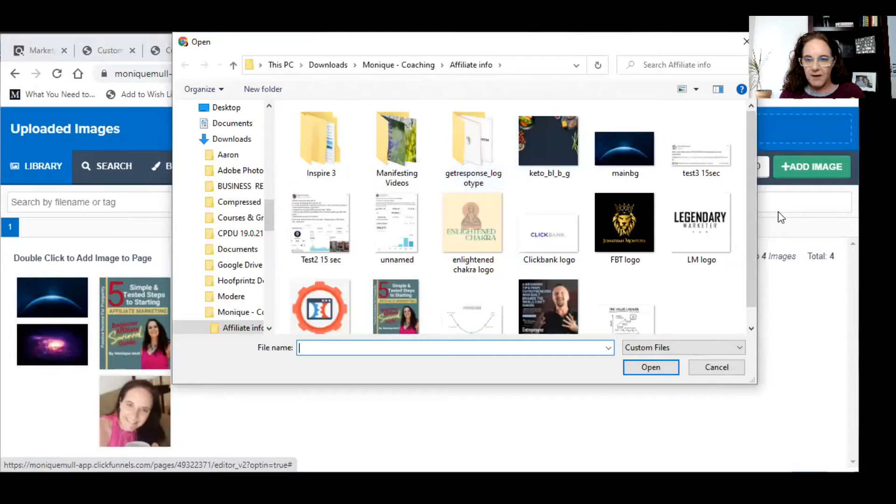
- Upload keto_bl_b_g and apply it as the optin page's background image
click(566, 147)
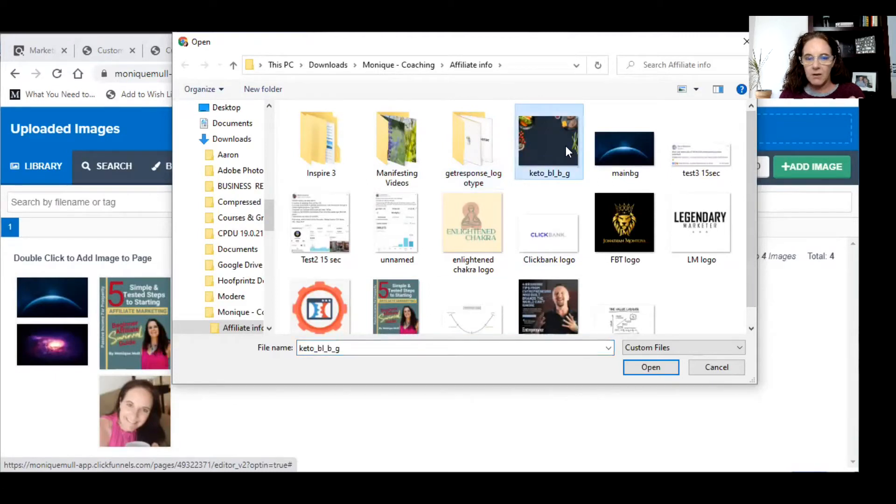
click(631, 367)
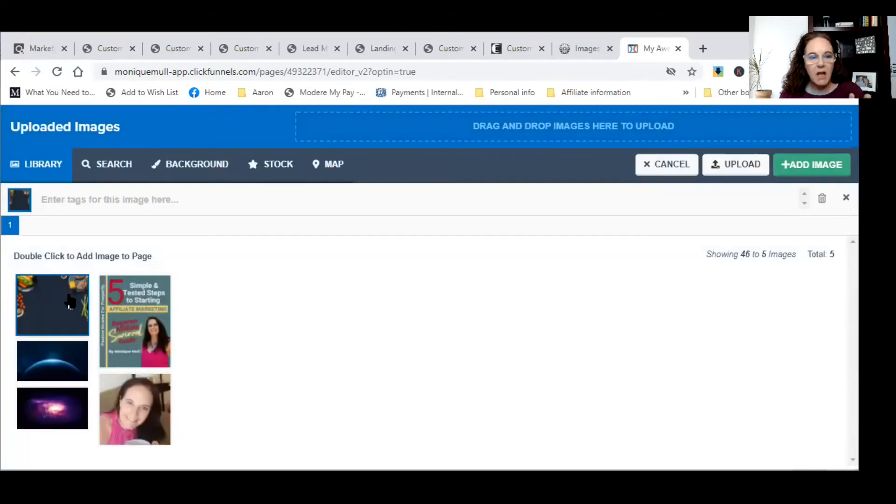
double_click(69, 302)
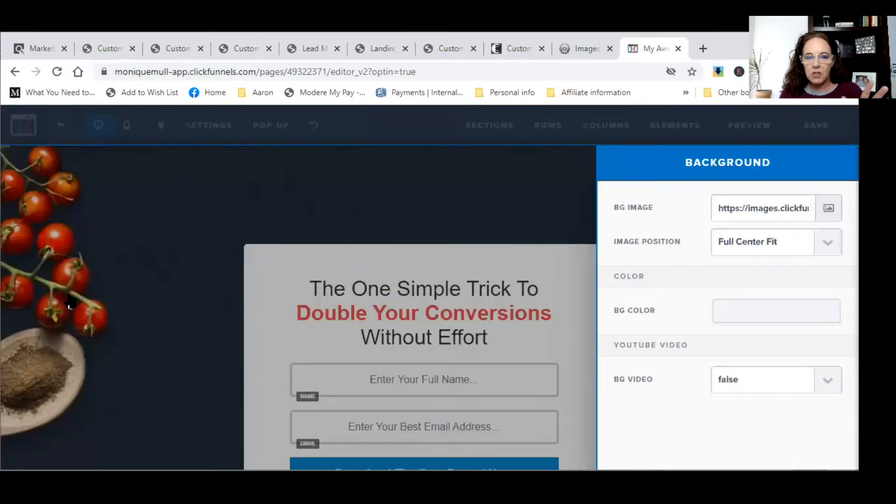
click(483, 197)
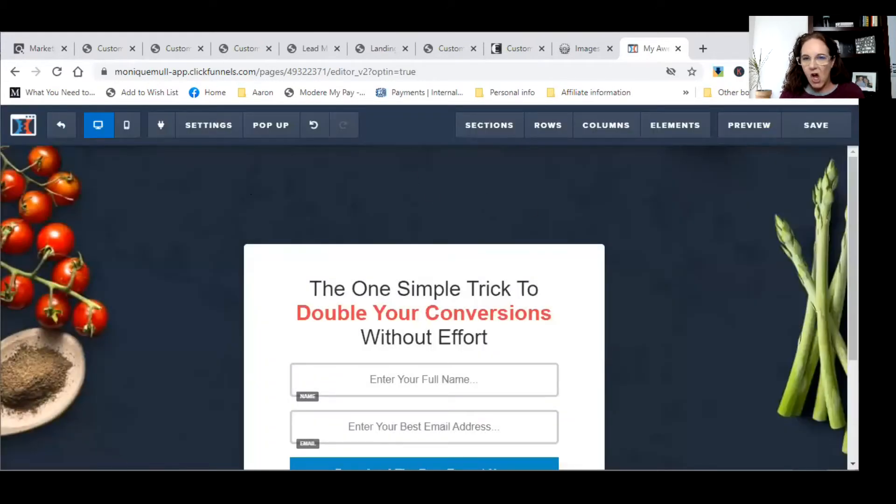
click(521, 47)
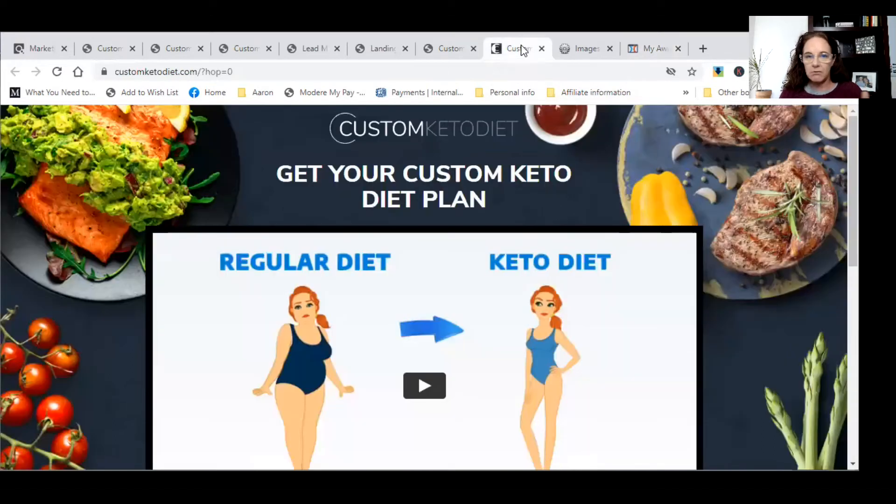
- Close the Web Developer image-list tab and return to the Custom Keto Diet site
click(571, 50)
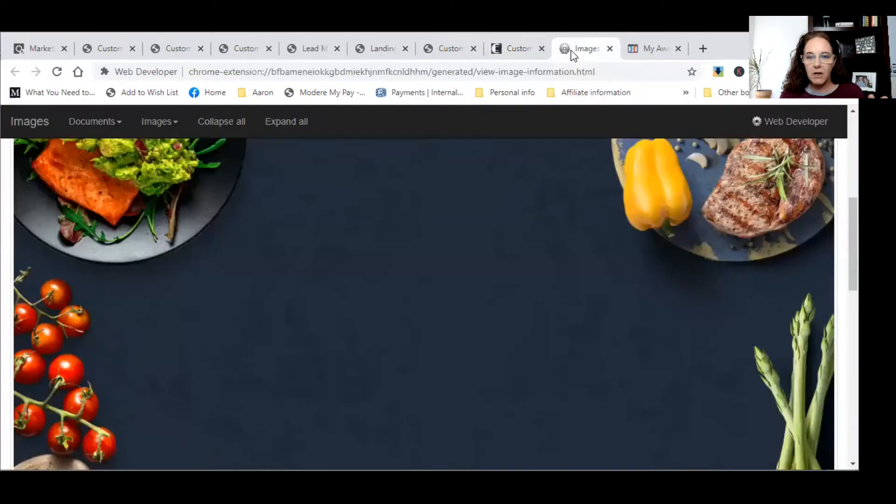
click(610, 48)
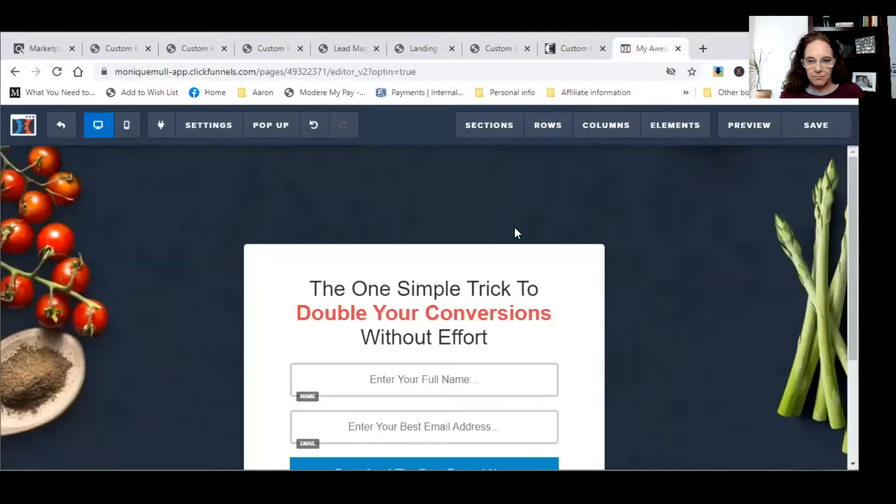
scroll(463, 262, down, 3)
scroll(466, 250, up, 3)
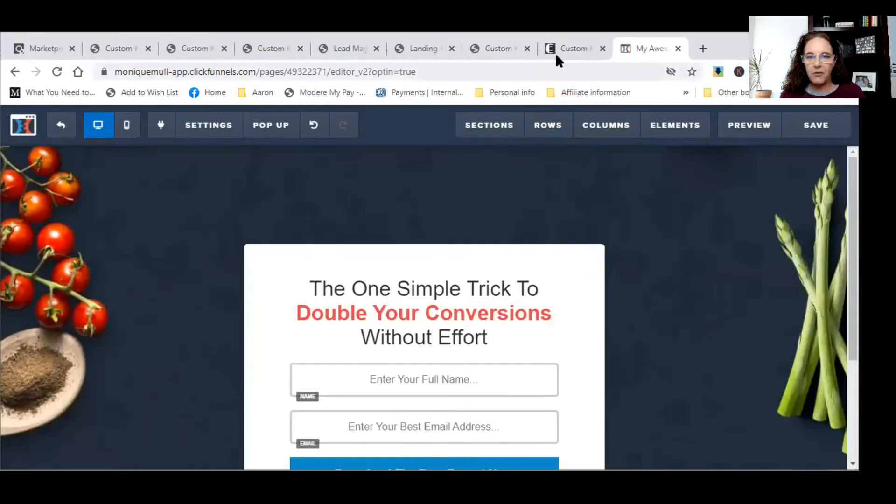
click(564, 49)
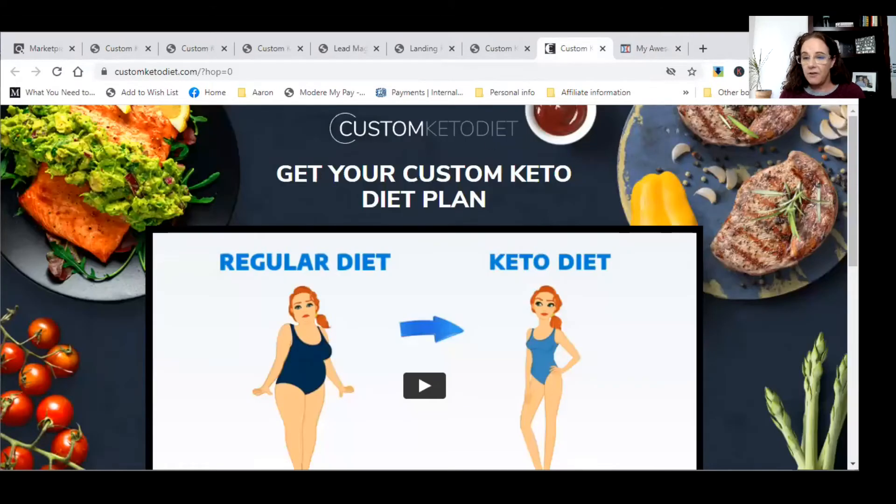
click(800, 71)
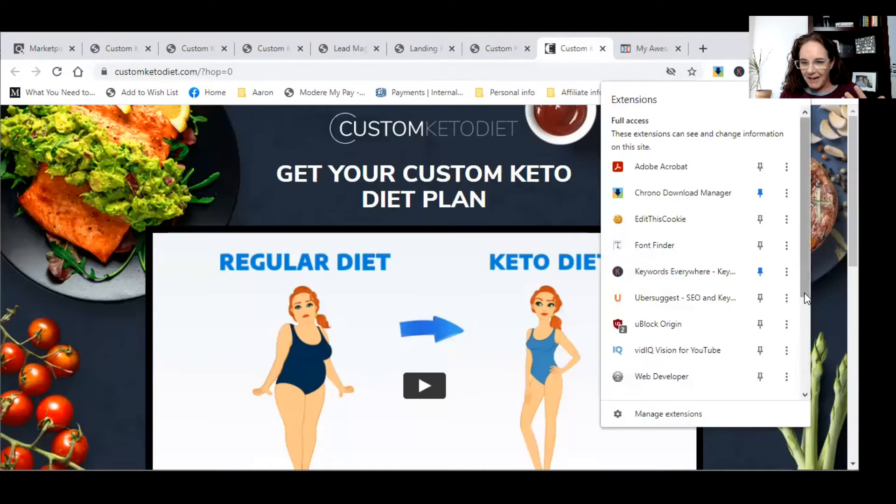
- Identify the keto site logo's font (NunitoSans) with Font Finder
scroll(802, 310, down, 3)
scroll(803, 298, up, 3)
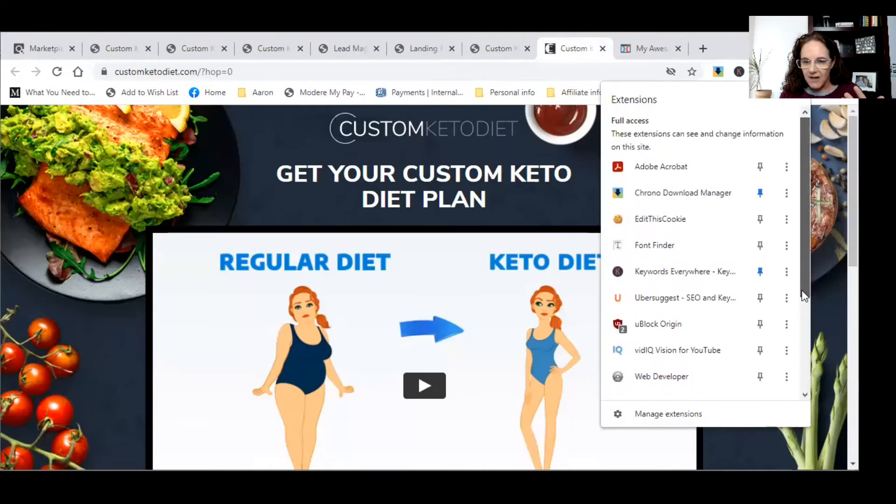
click(667, 244)
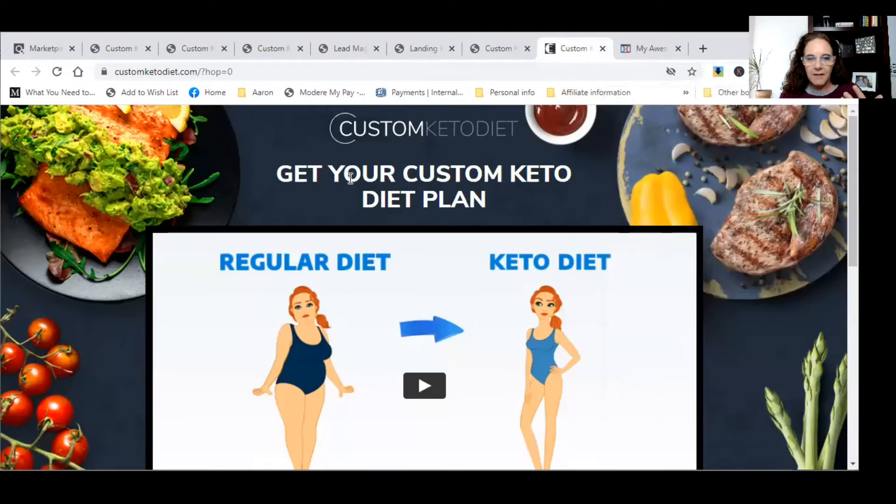
click(393, 118)
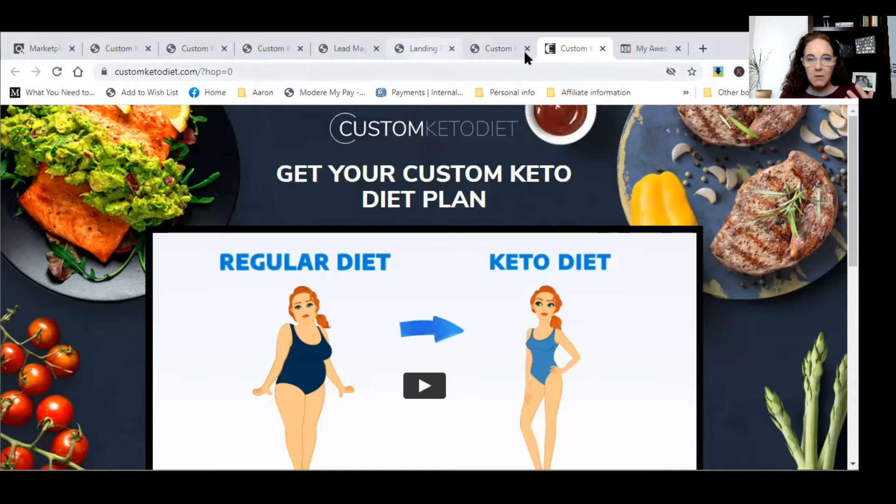
- Select the optin headline's placeholder text and compare it with the keto site's headline wording
click(646, 52)
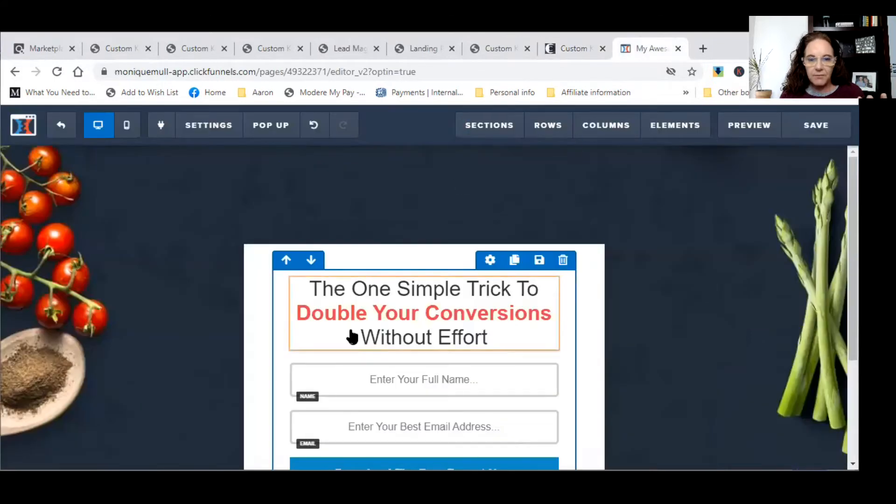
click(309, 289)
drag(309, 289, 485, 337)
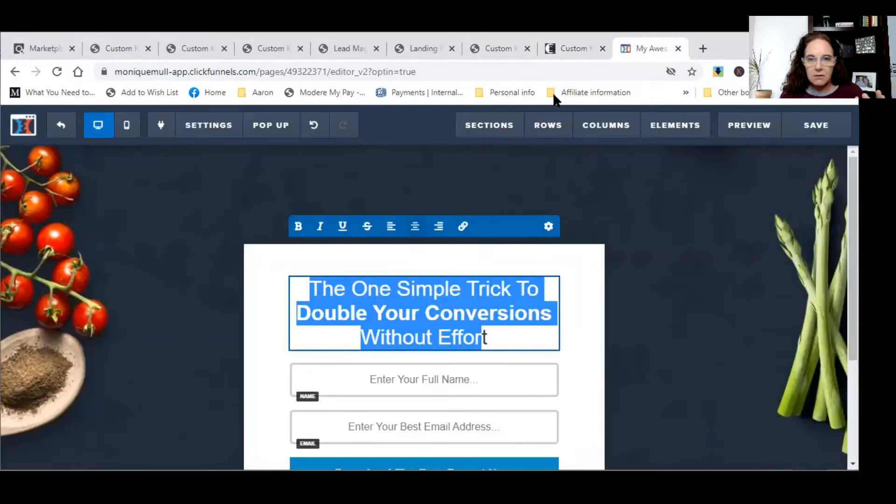
click(572, 52)
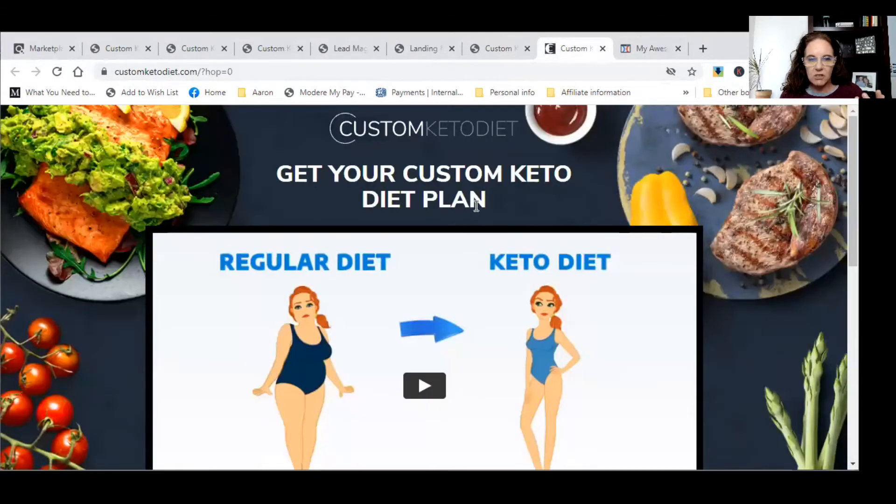
scroll(475, 223, down, 5)
scroll(474, 313, up, 5)
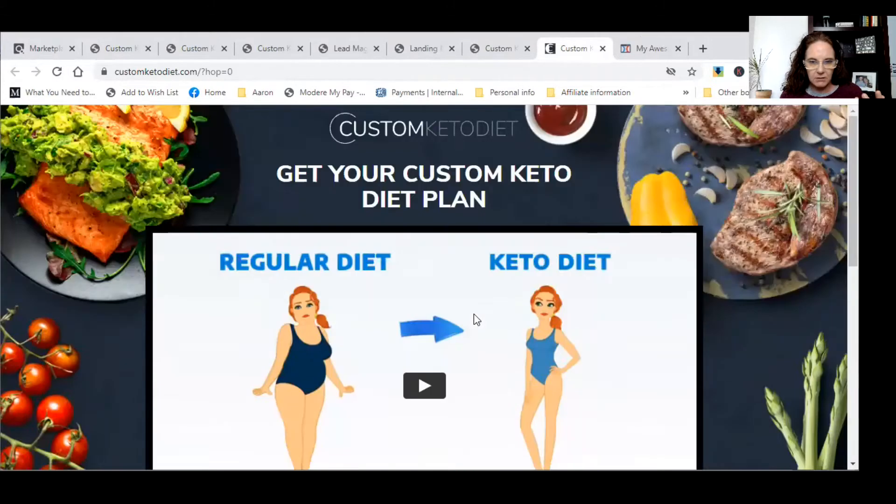
click(639, 52)
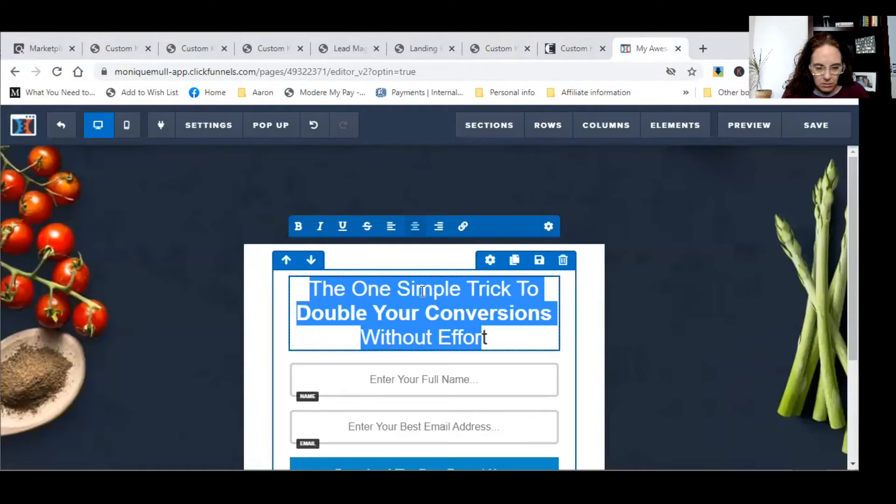
- Retype the optin headline as 'Get your Custom Diet Plan Now', correcting typos
text(G)
key(BackSpace)
key(Left)
key(BackSpace)
key(BackSpace)
key(BackSpace)
text(Get )
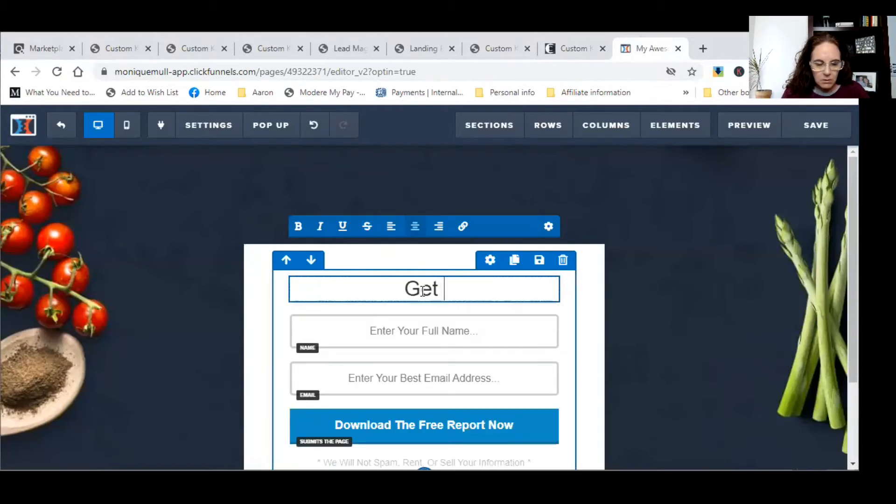
text(your Custome)
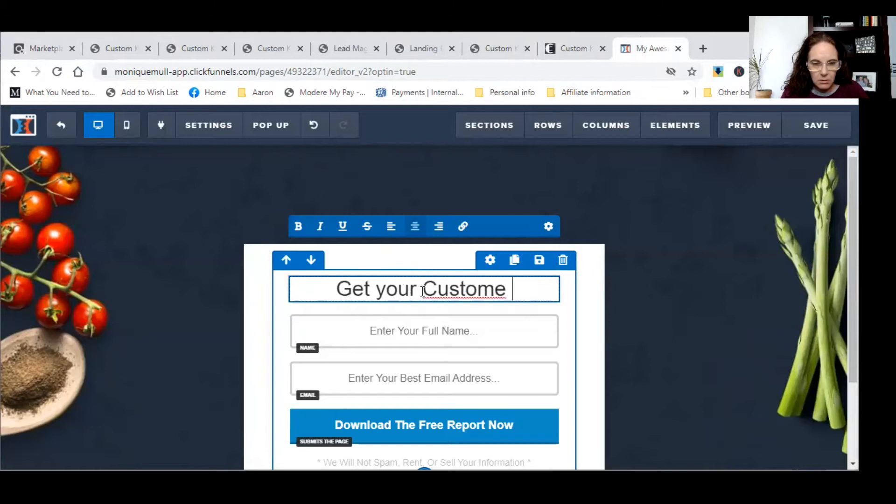
key(BackSpace)
key(BackSpace)
text(Diet K)
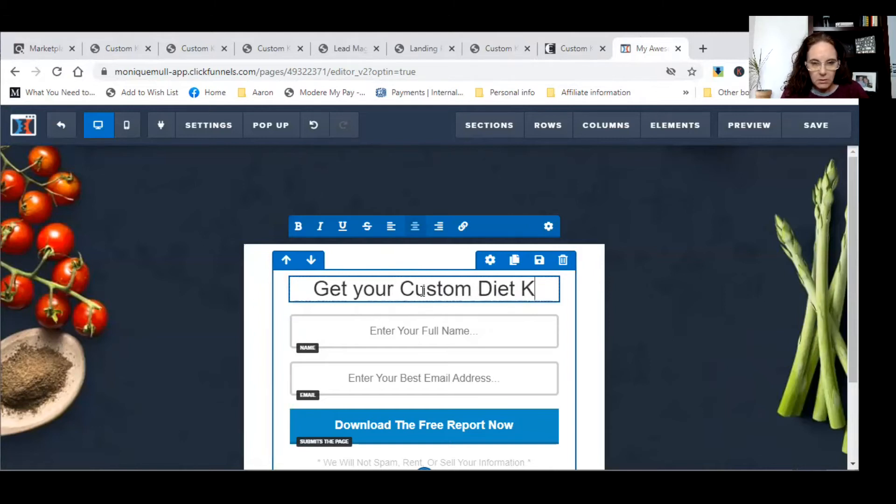
key(BackSpace)
text(Plan Not)
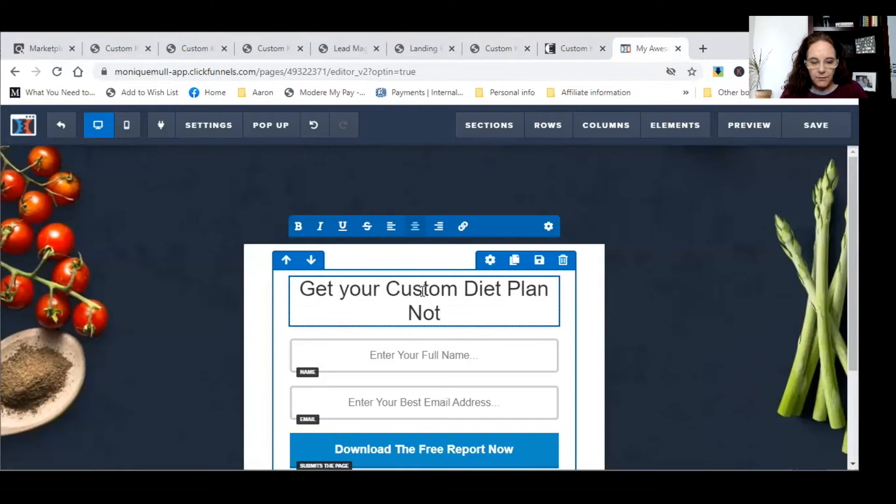
key(BackSpace)
text(w)
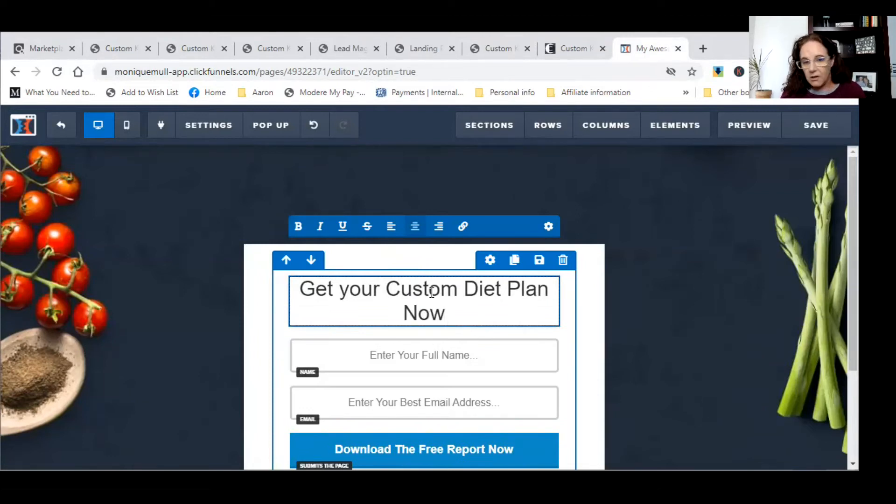
- Select the whole new headline and bring up its settings panel showing font size 32
drag(445, 319, 270, 292)
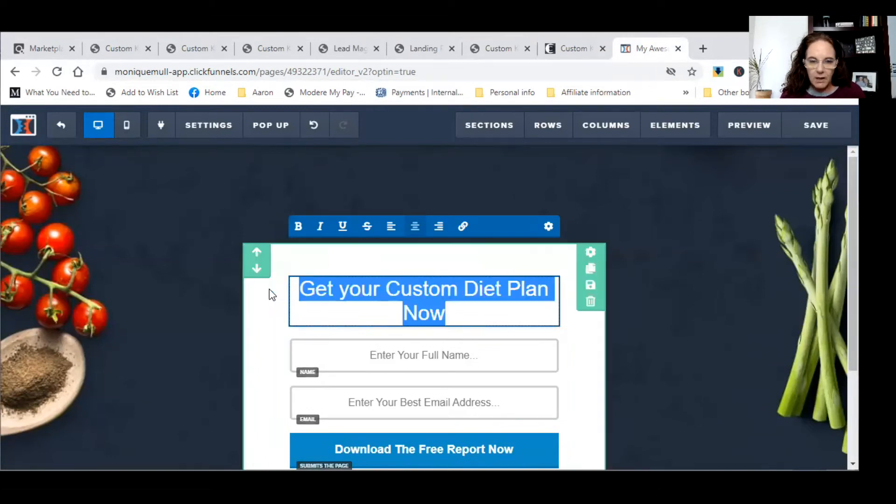
click(514, 305)
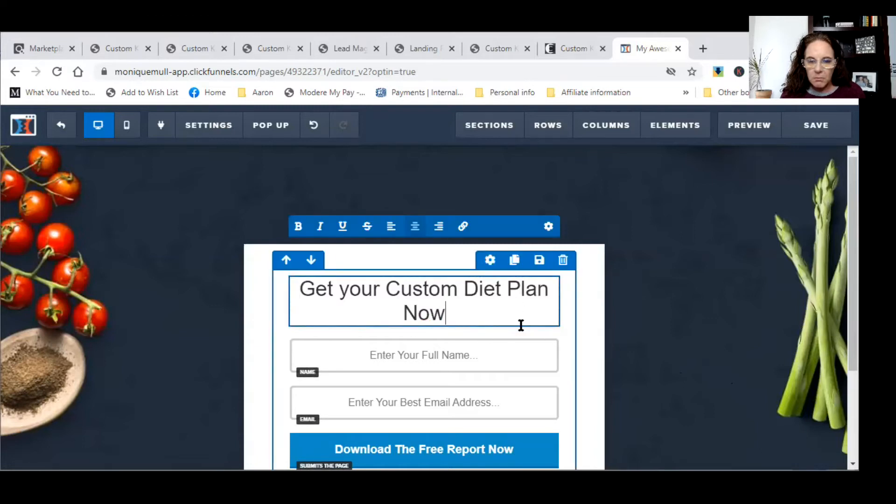
drag(450, 324, 260, 282)
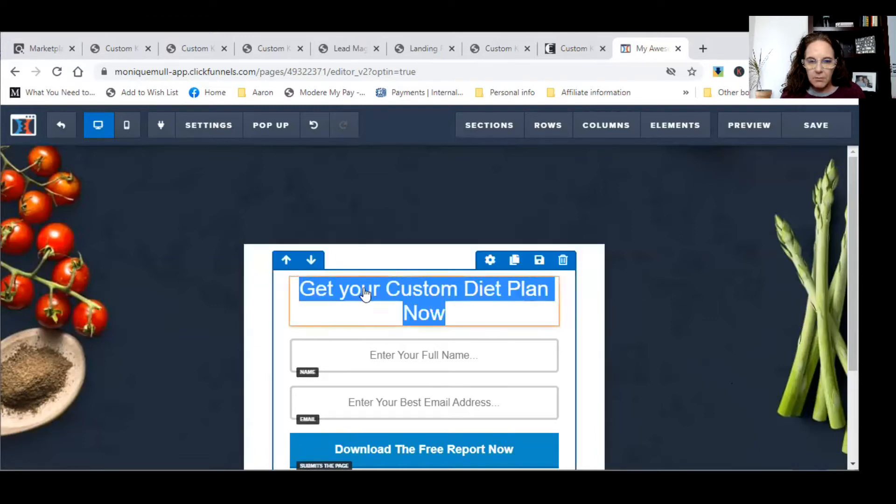
click(499, 269)
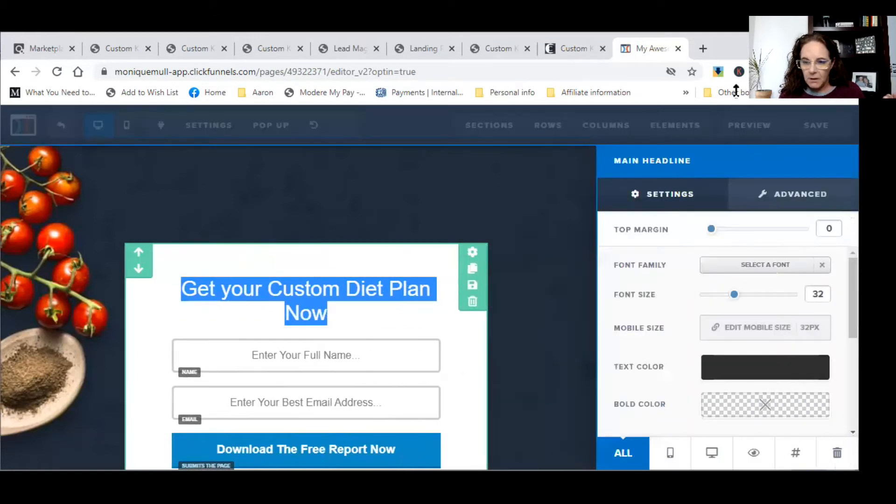
- Try Noto Sans, revert, then pick Nunito from the Google fonts list and compare with the keto site
click(739, 265)
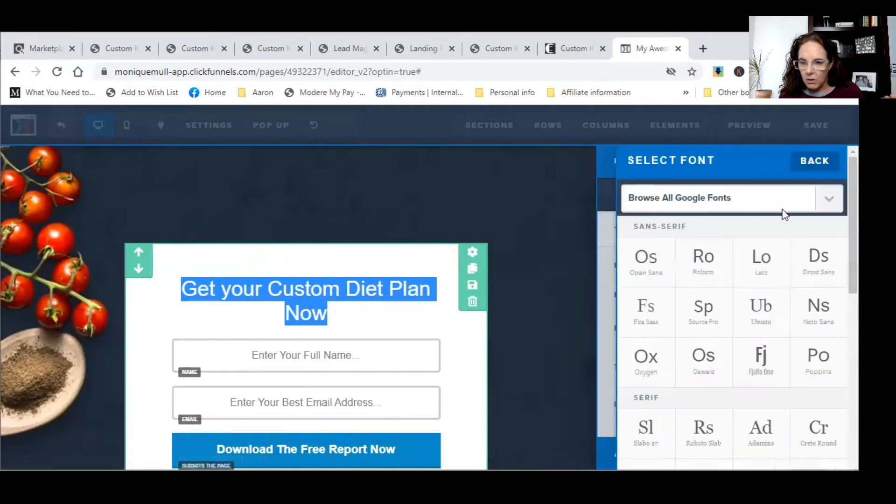
click(820, 320)
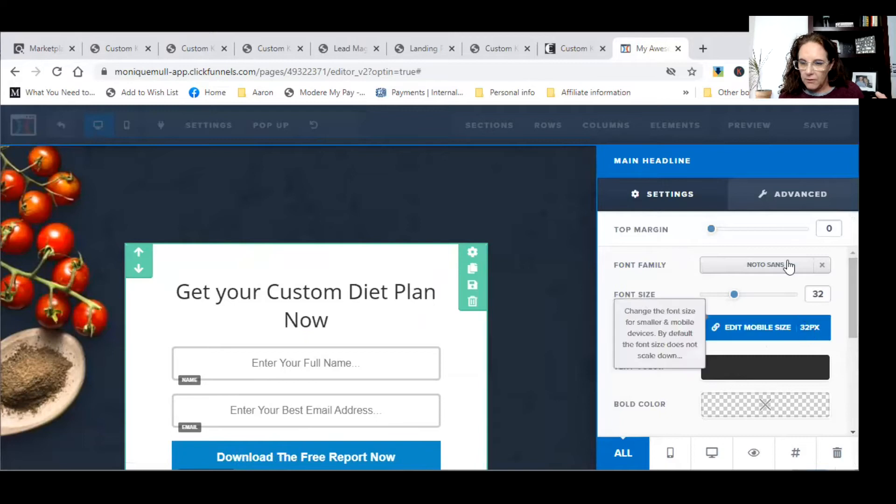
click(825, 267)
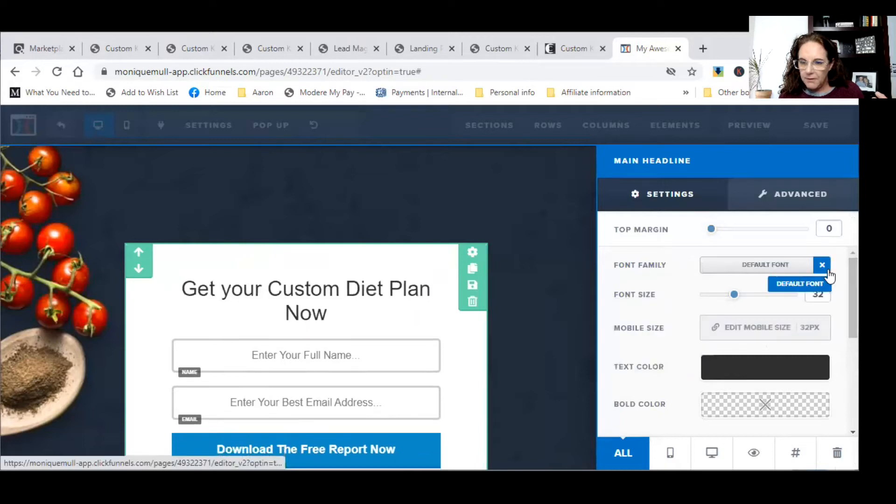
click(801, 273)
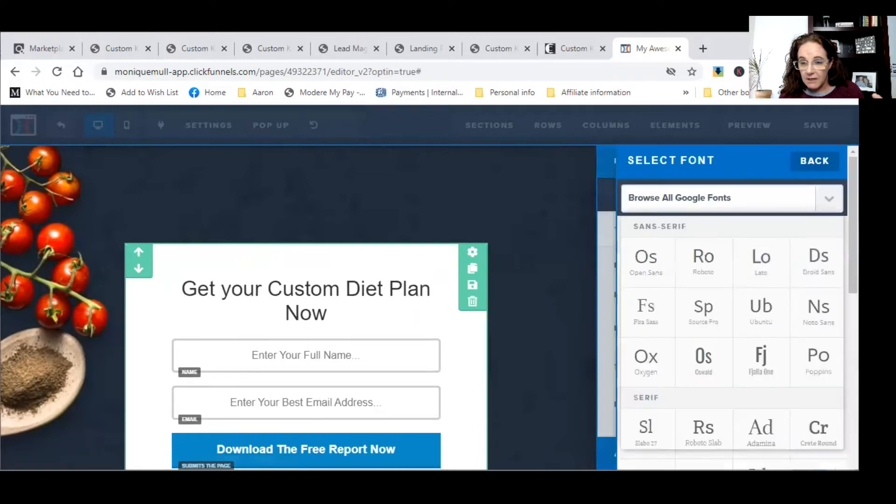
click(821, 201)
text(nu)
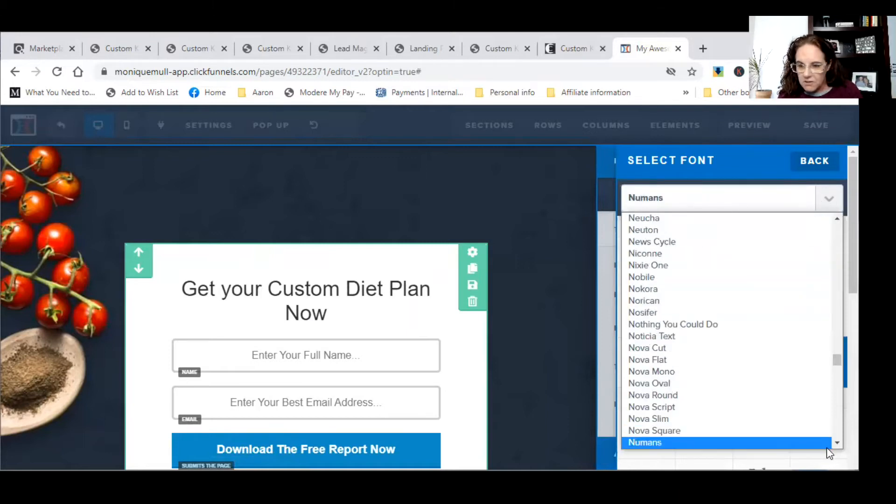
scroll(825, 446, down, 1)
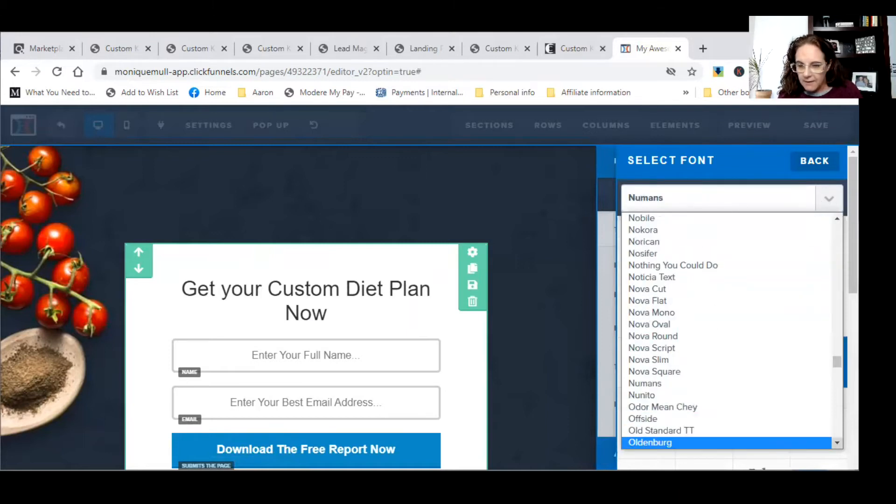
click(791, 395)
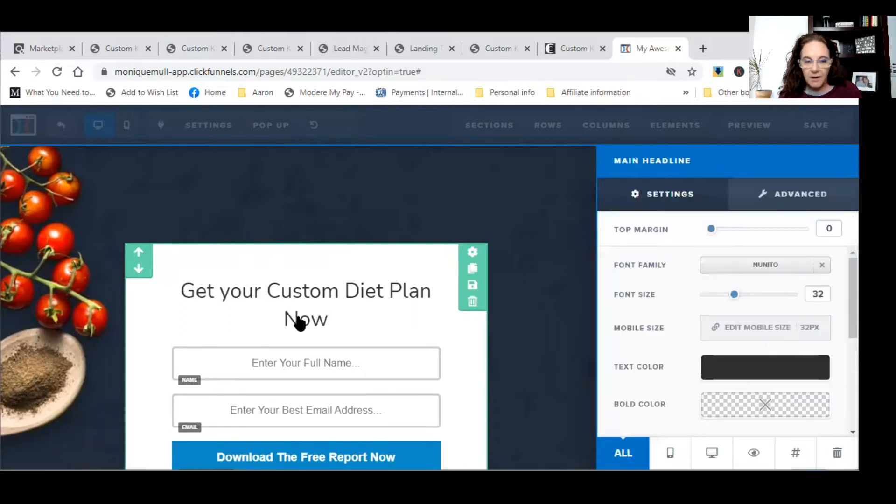
click(563, 50)
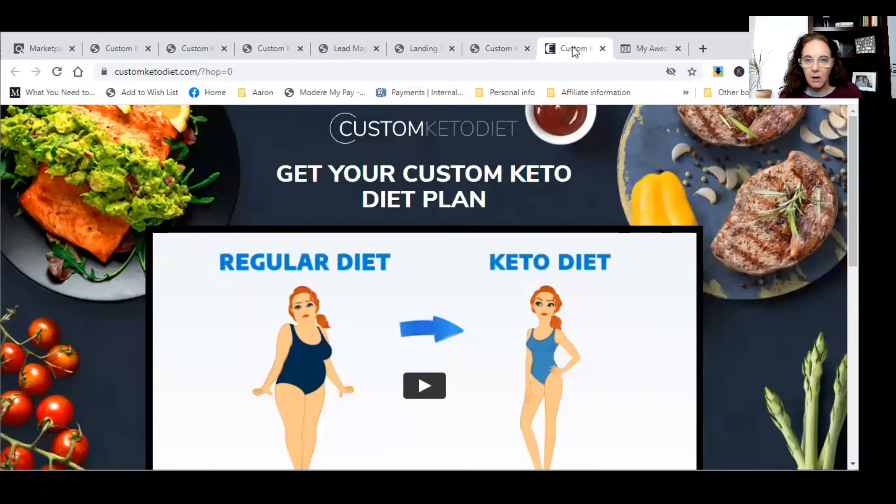
click(656, 48)
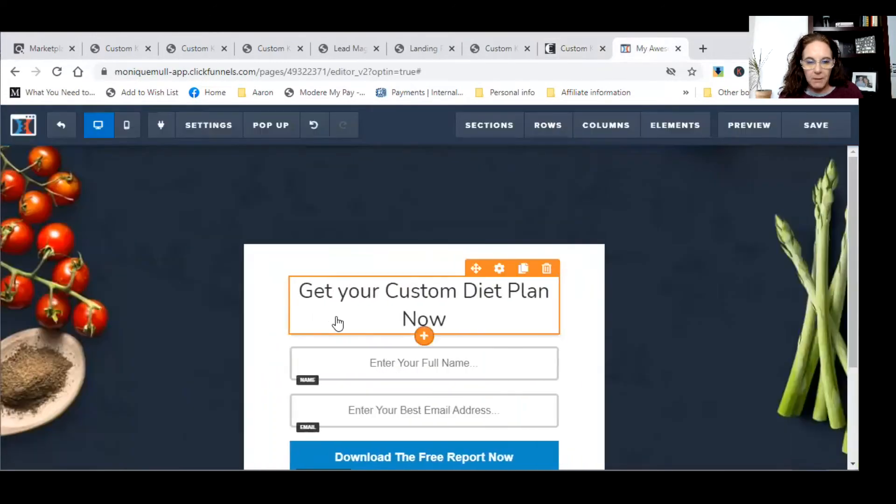
- Set the headline's bold text colour to dark grey #2f2f2f
click(447, 318)
drag(447, 318, 285, 286)
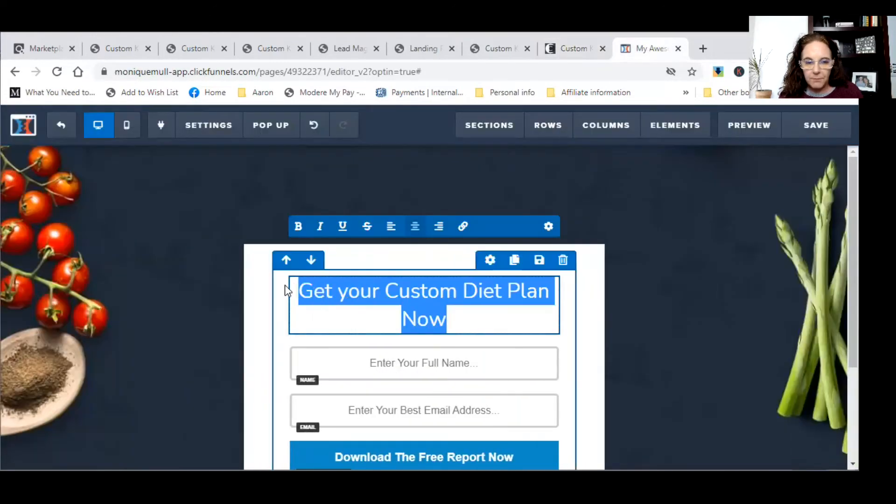
mouse_move(527, 311)
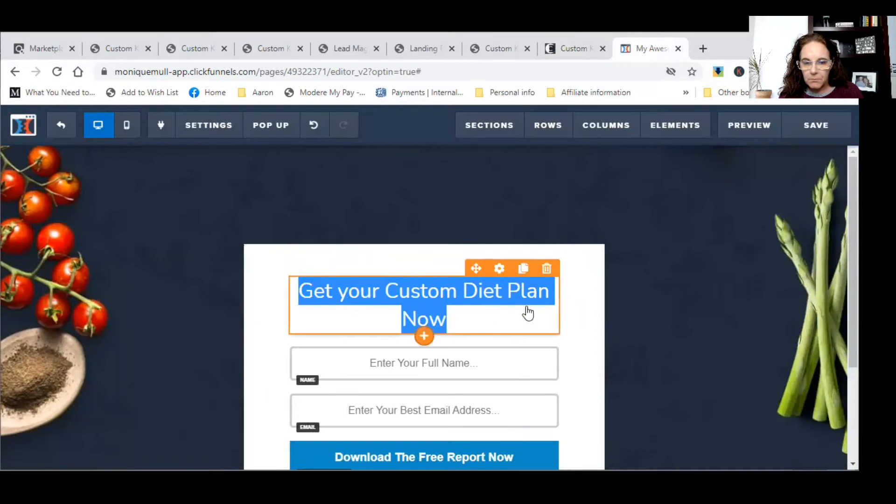
click(500, 269)
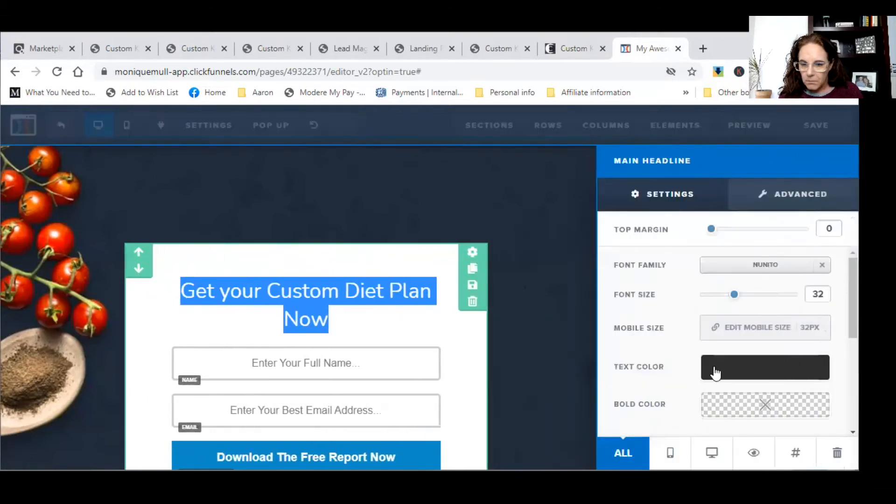
click(742, 408)
click(699, 314)
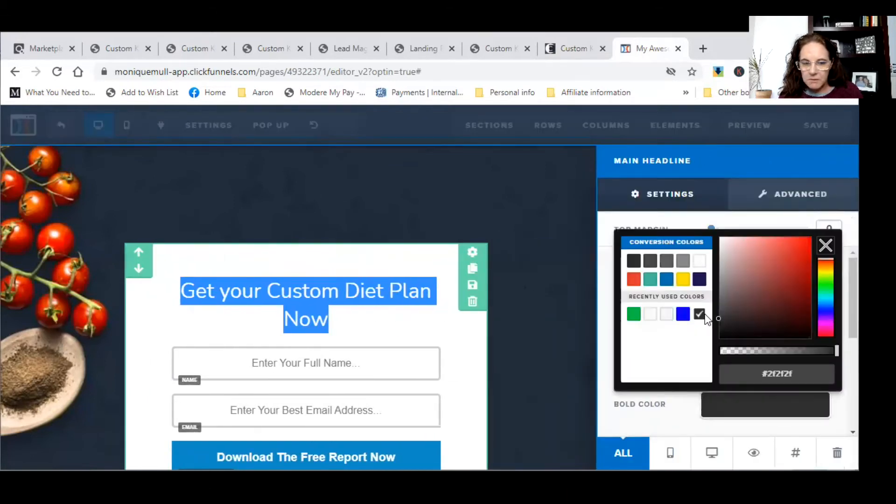
click(464, 340)
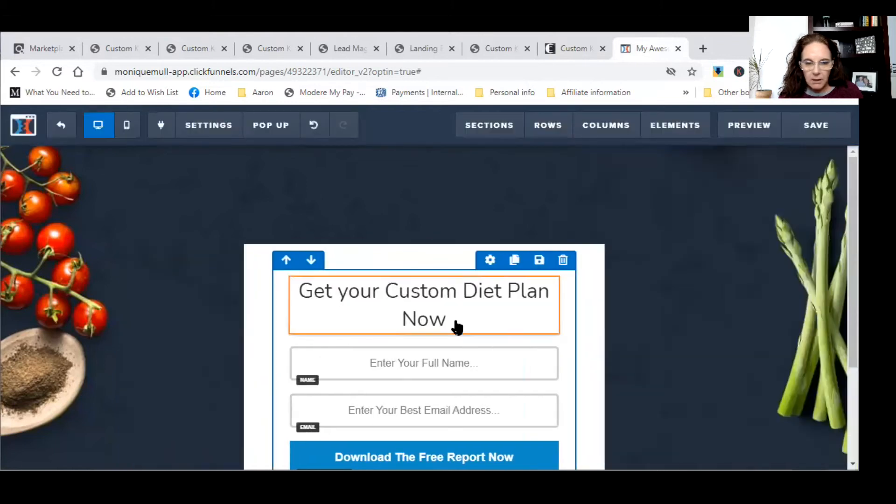
- Make the whole headline bold and compare it against the Custom Keto Diet sales page
click(457, 320)
drag(456, 320, 270, 280)
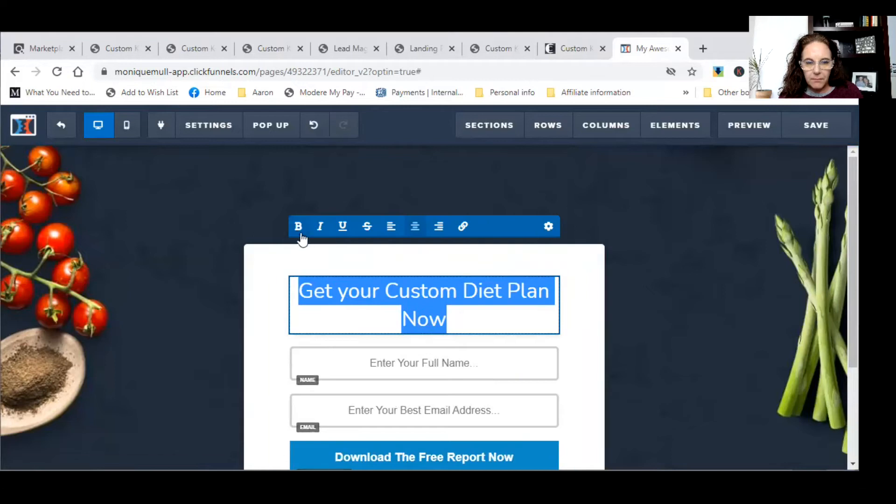
click(298, 227)
click(394, 330)
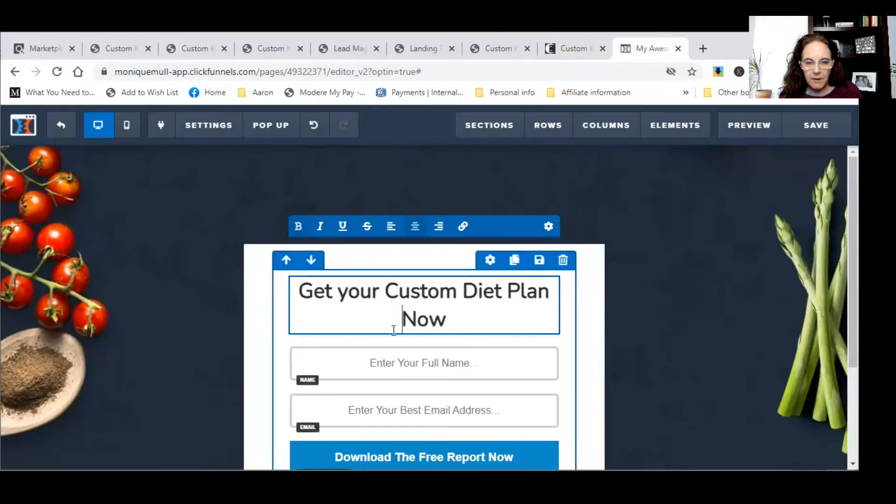
click(579, 50)
click(640, 51)
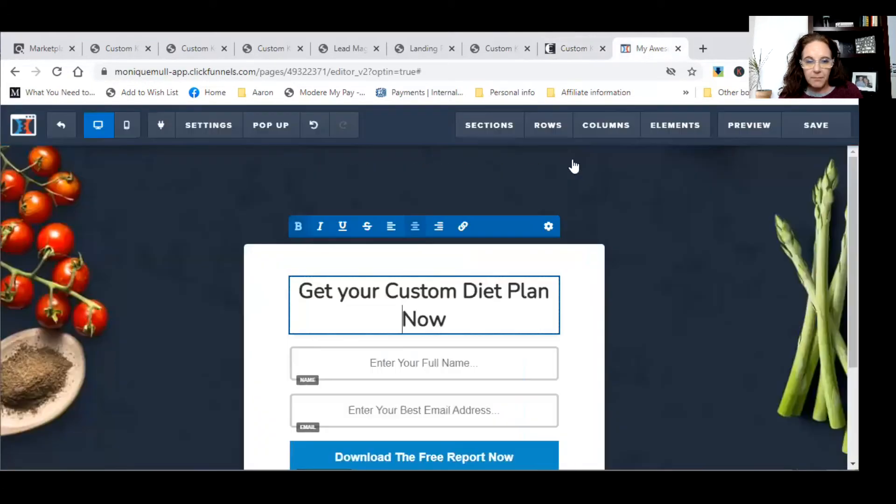
click(571, 53)
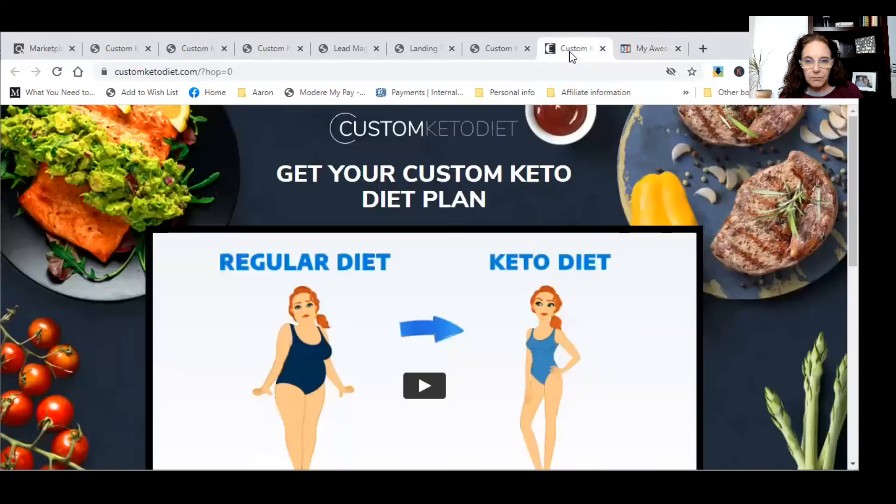
- Compare the sales page, affiliate landing page instructions and optin editor buttons
scroll(507, 313, down, 3)
scroll(507, 313, up, 3)
scroll(507, 313, down, 3)
scroll(507, 313, up, 3)
scroll(521, 330, down, 5)
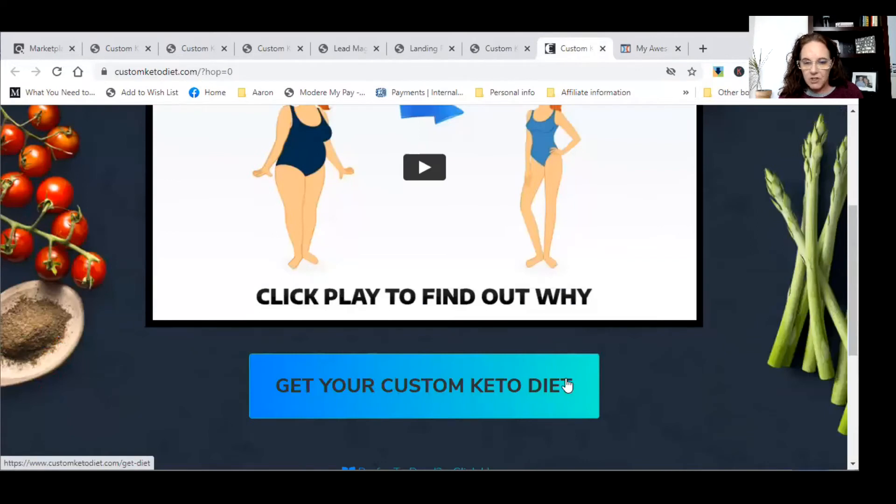
click(645, 54)
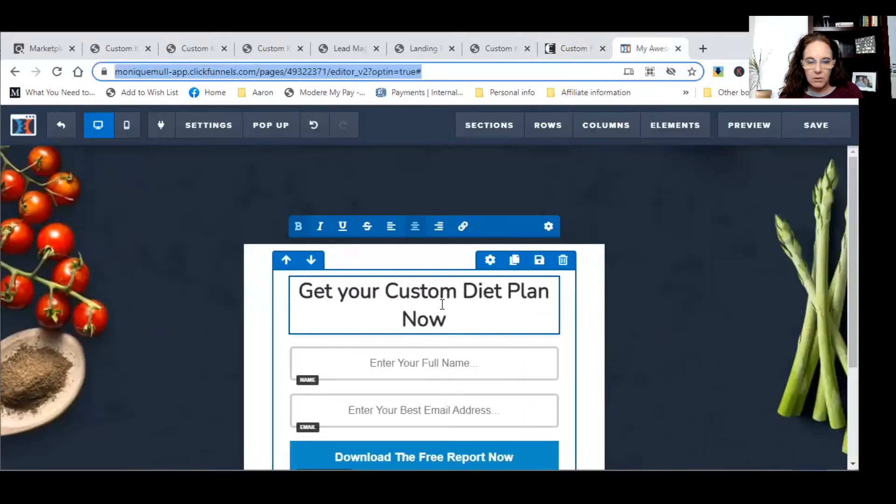
click(419, 48)
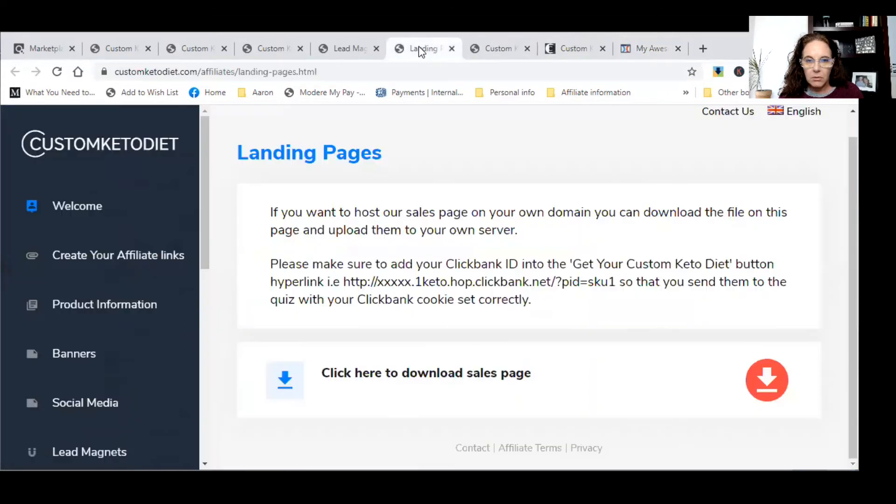
click(572, 44)
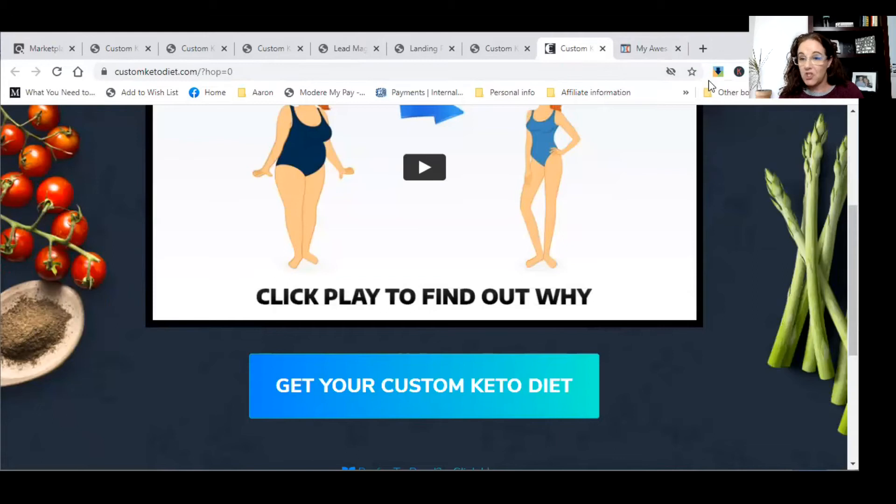
click(650, 48)
scroll(462, 322, down, 3)
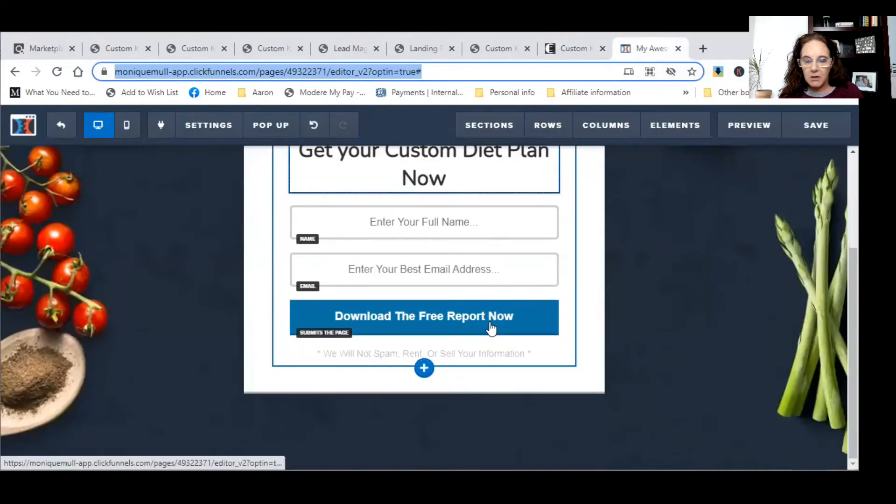
click(565, 55)
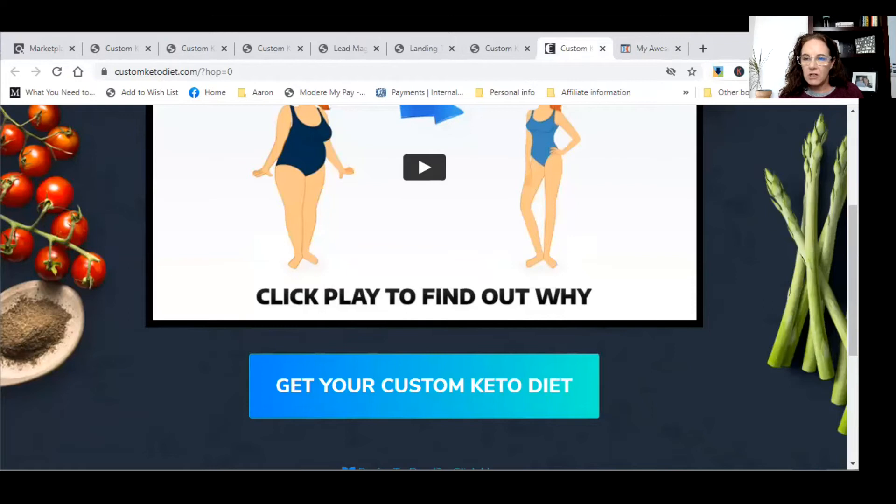
- Sample the Get Your Custom Keto Diet button colour and select its hex #08c4e4
click(780, 71)
click(484, 121)
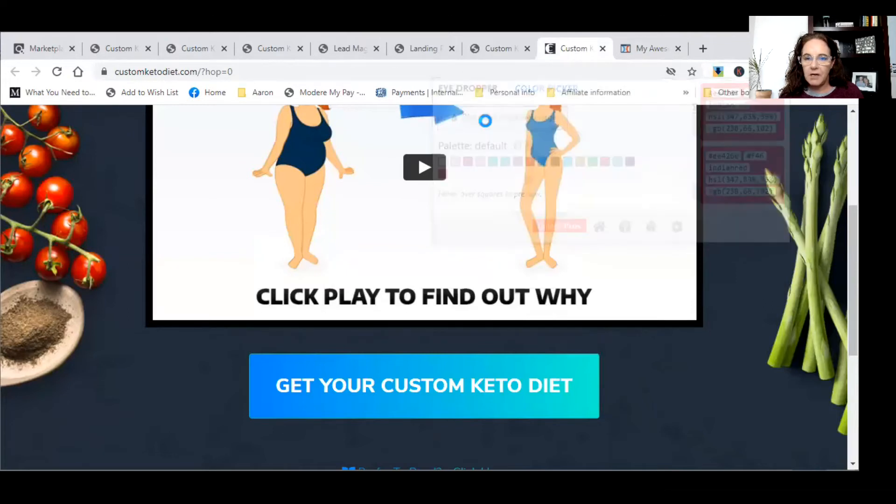
click(449, 369)
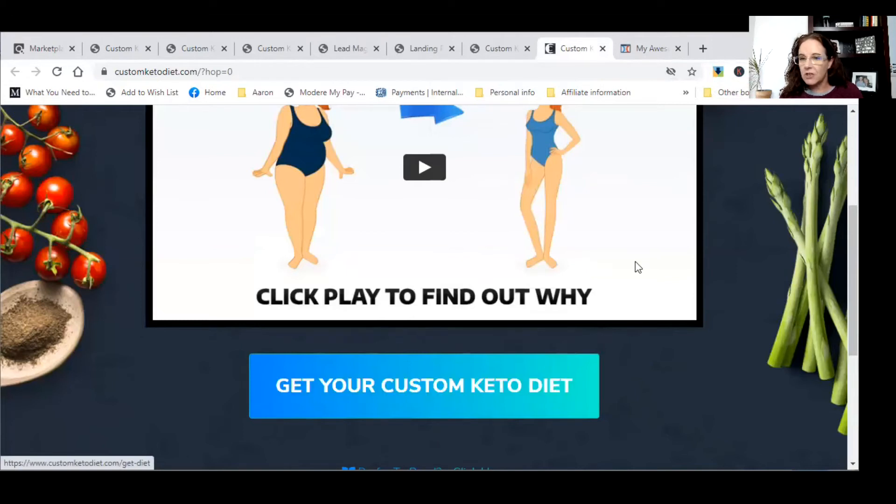
click(781, 71)
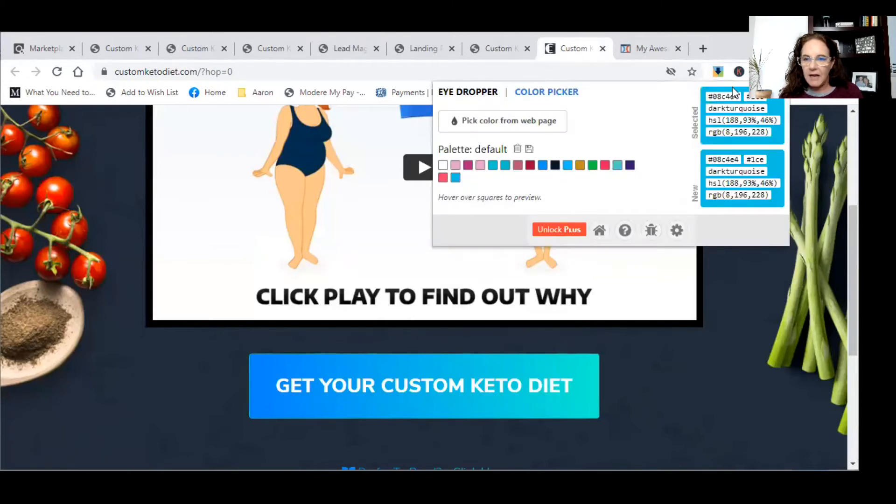
drag(739, 96, 697, 98)
key(ctrl+c)
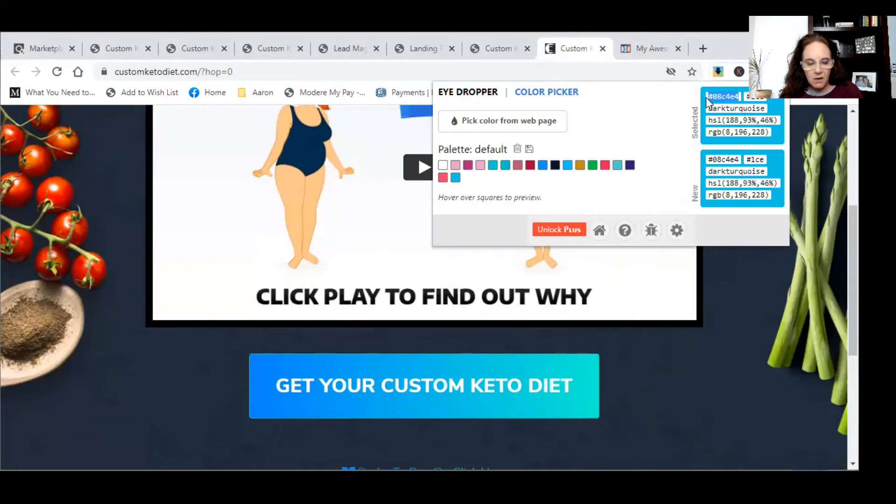
click(110, 201)
- Paste #08c4e4 as the Download The Free Report Now button's background colour
click(633, 48)
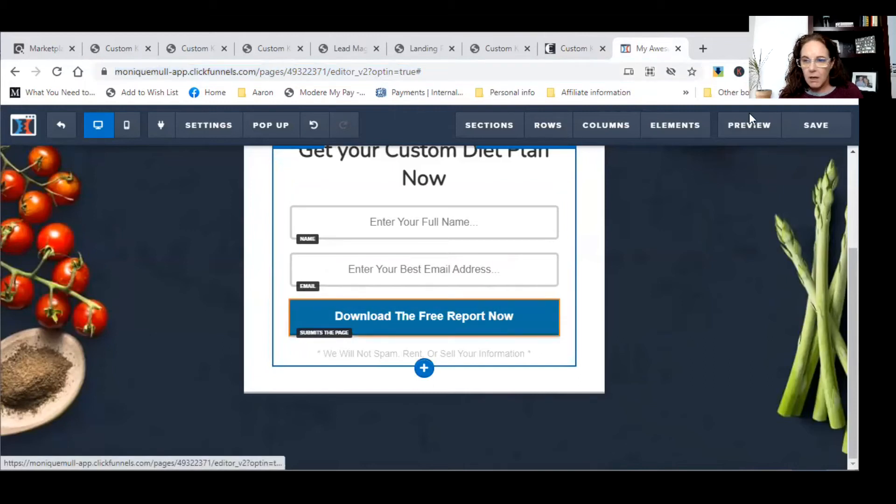
click(413, 331)
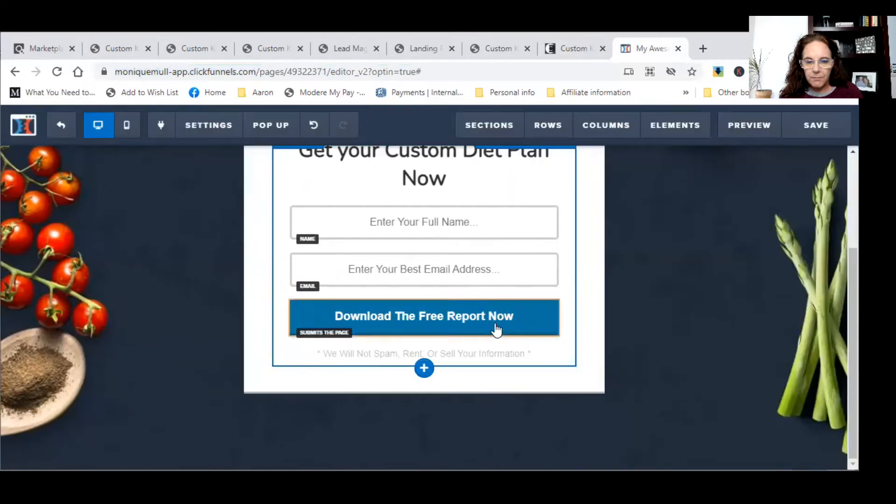
click(497, 293)
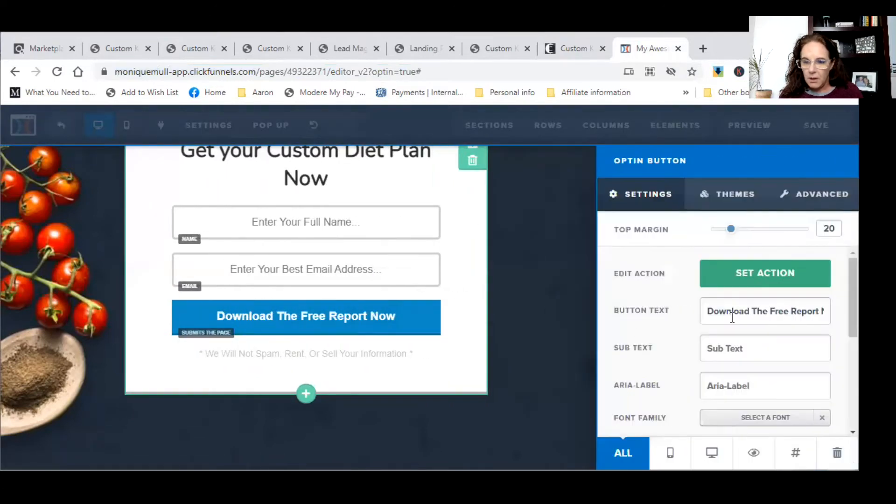
scroll(717, 355, down, 5)
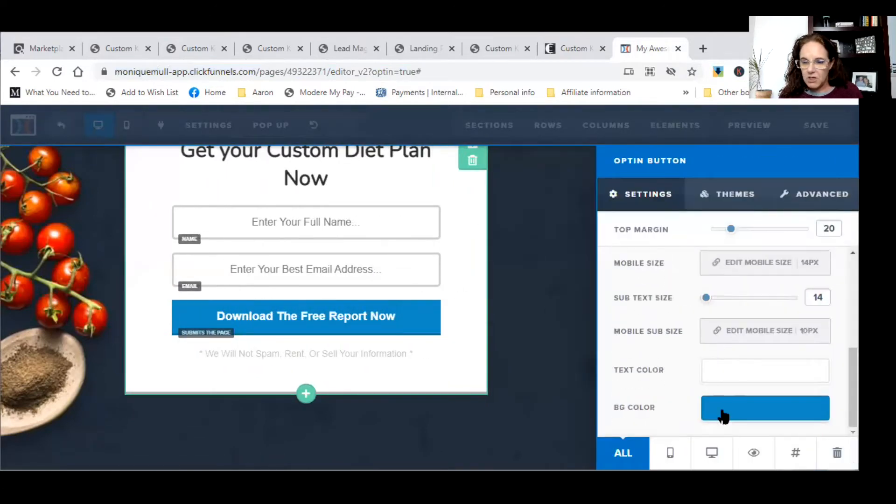
click(724, 413)
drag(800, 383, 681, 382)
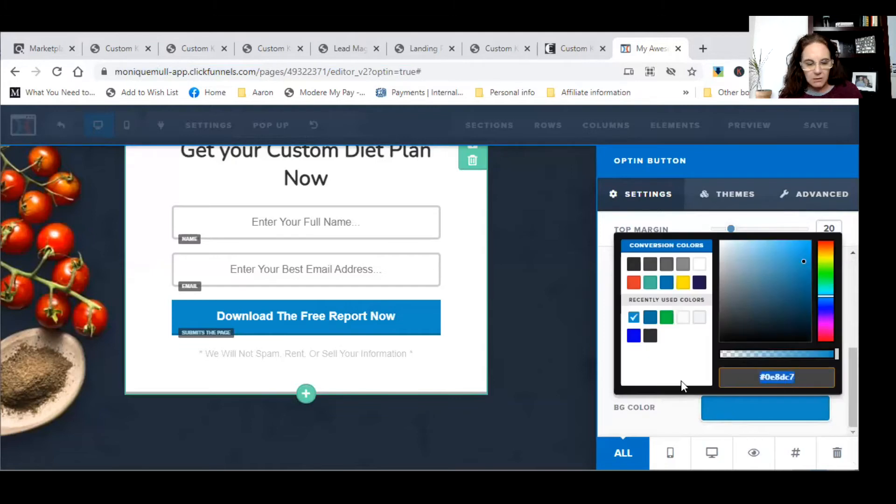
key(ctrl+v)
click(565, 346)
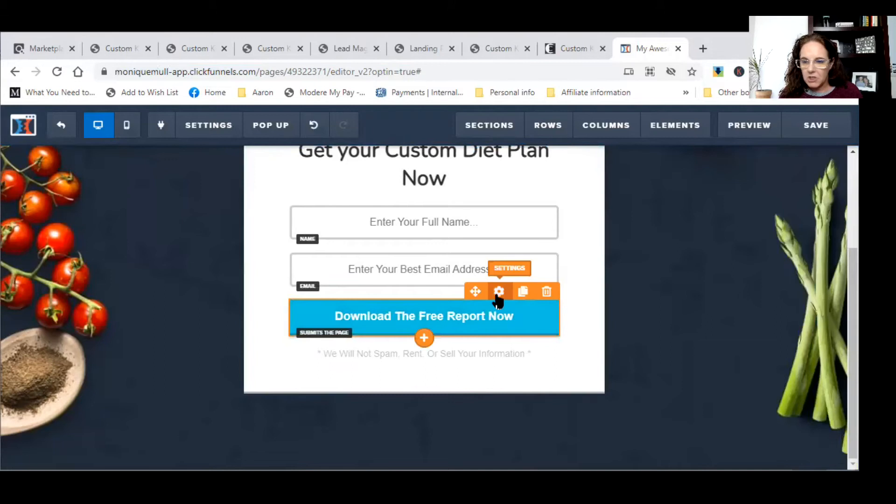
- Change the optin button's label to 'Click Her to get Access NOW'
click(498, 293)
drag(703, 310, 826, 311)
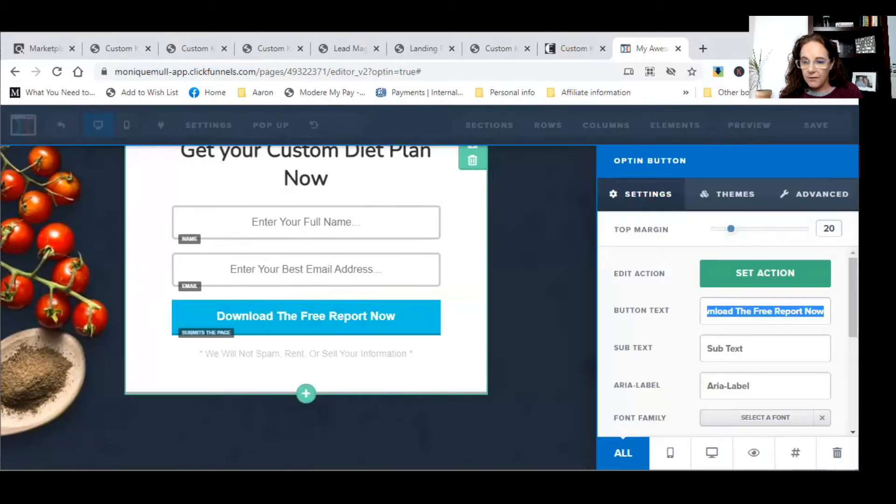
text(Clieck)
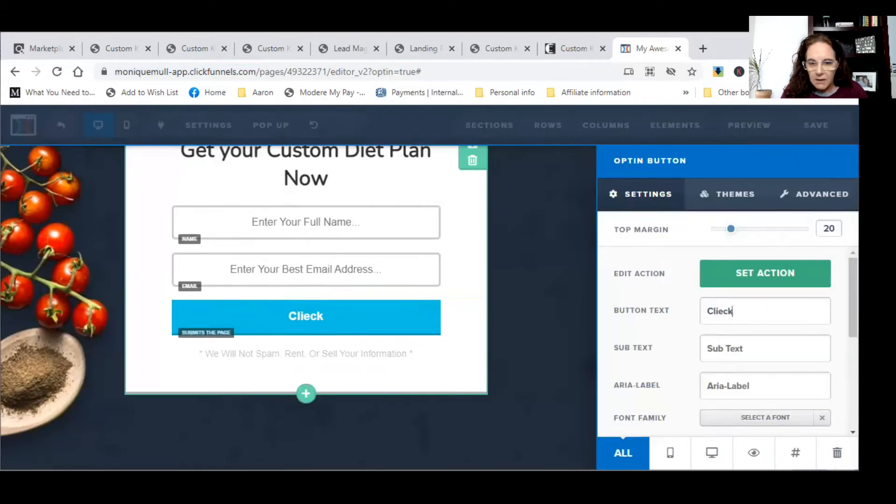
key(BackSpace)
key(BackSpace)
key(BackSpace)
text(ck Her)
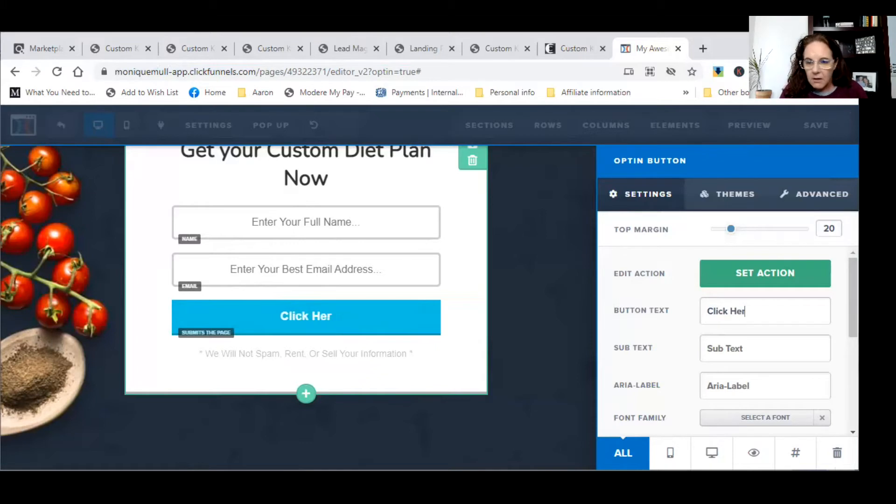
text( to get)
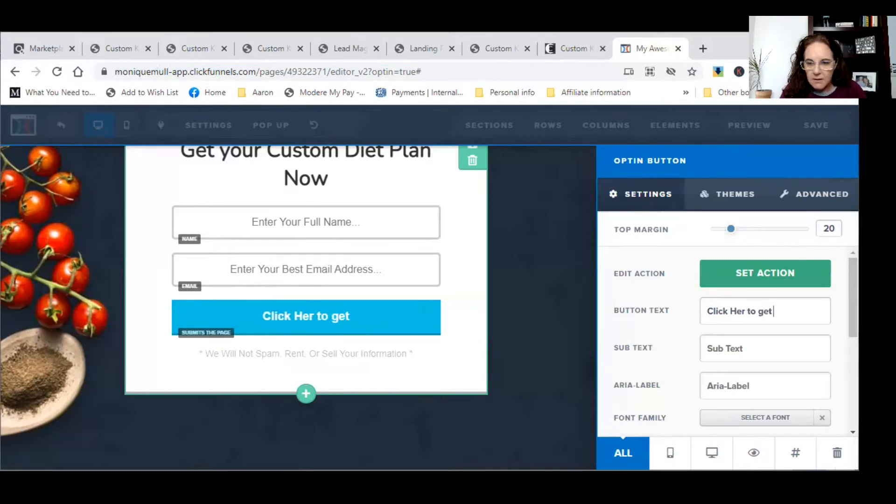
text( Access NOW)
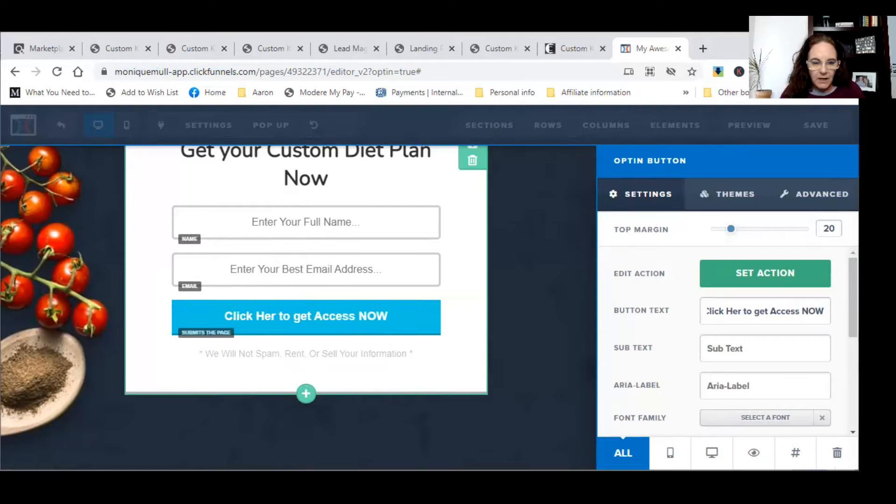
- Close the button settings and delete the We Will Not Spam note below the button
click(421, 355)
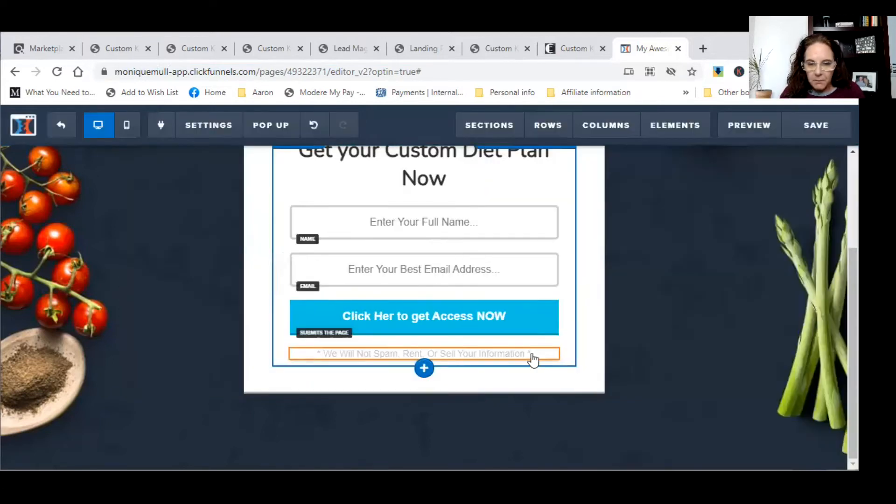
click(543, 343)
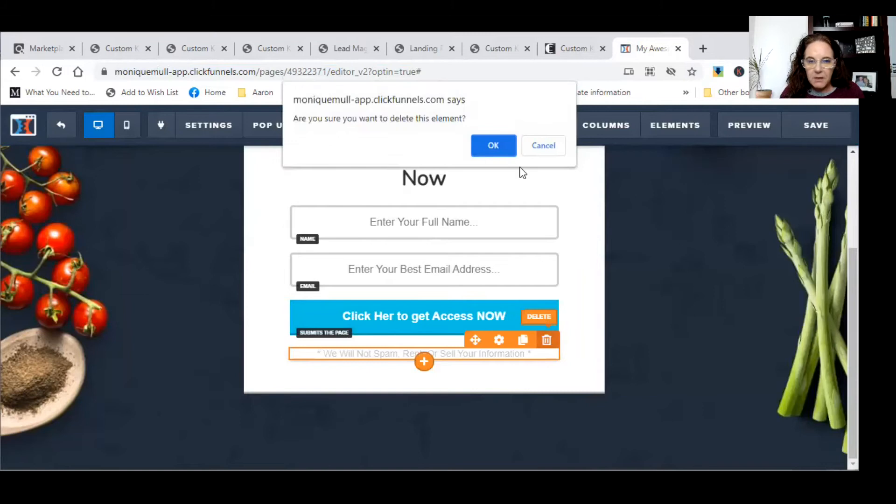
click(494, 145)
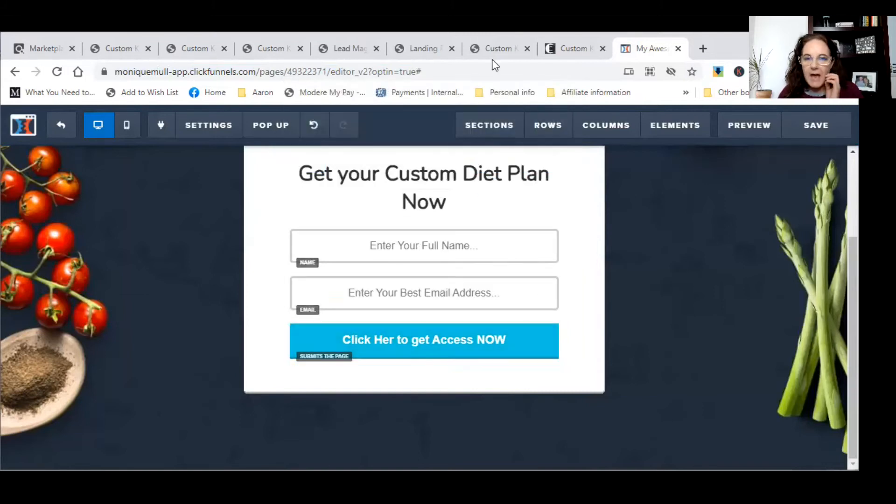
- Browse the affiliate links page and its FAQ page for reference
click(577, 49)
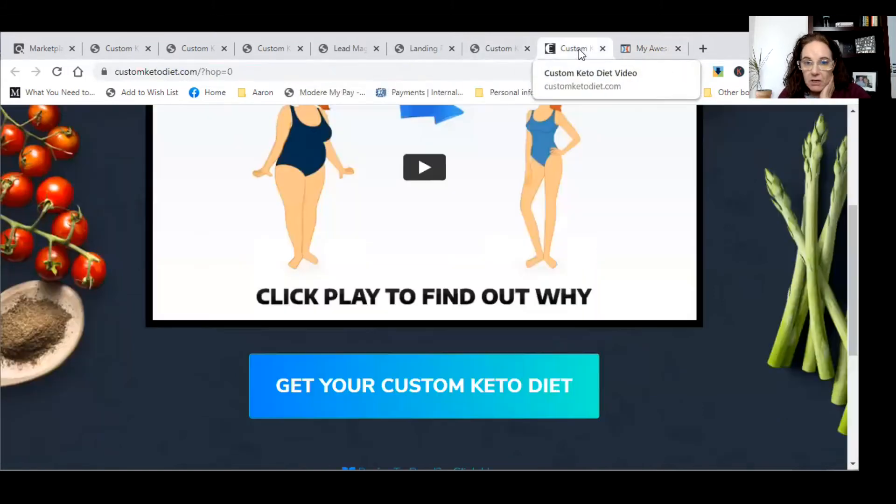
click(498, 49)
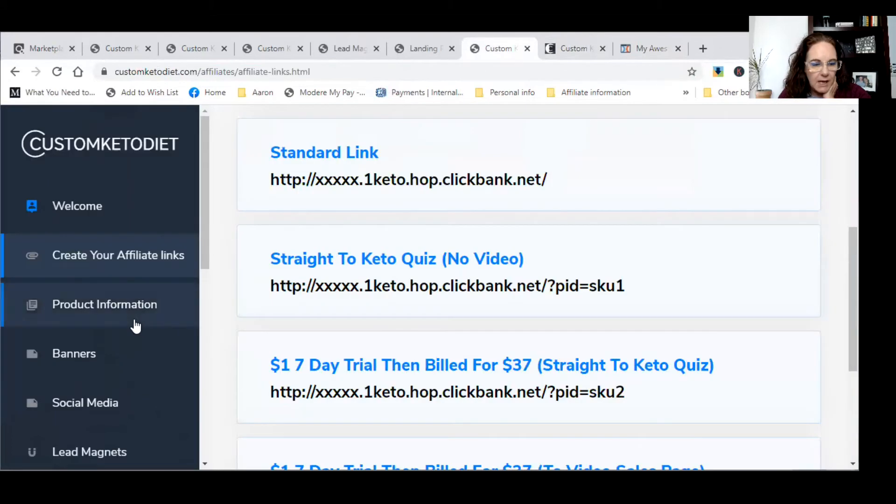
scroll(136, 324, down, 8)
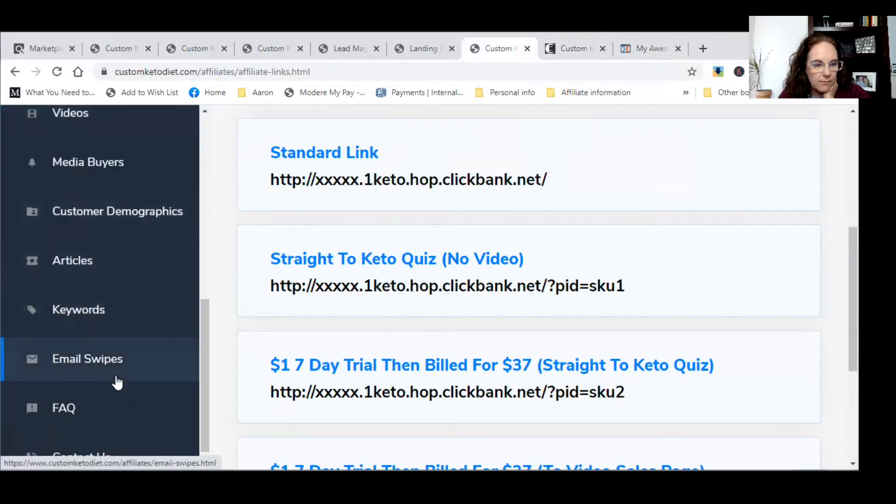
scroll(116, 379, down, 1)
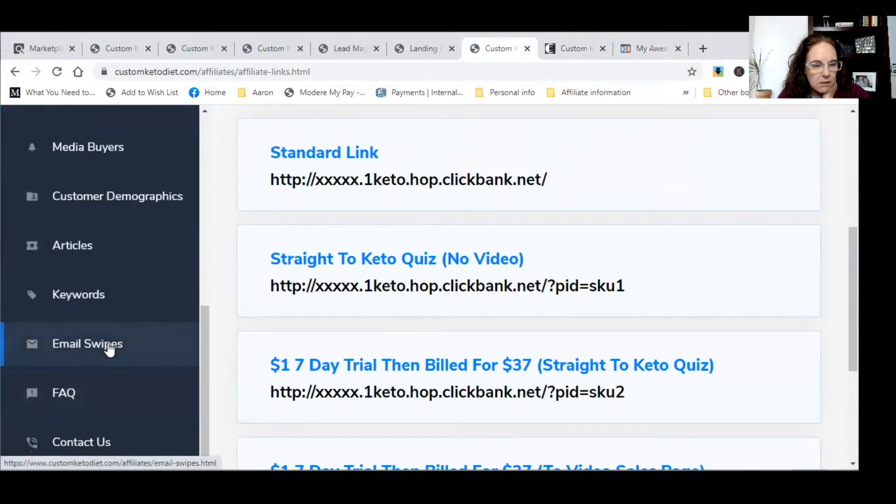
click(93, 413)
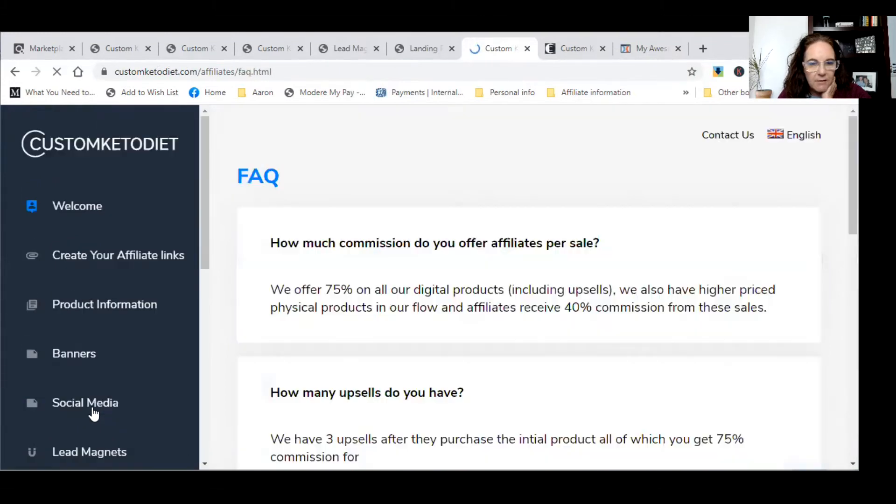
scroll(432, 265, down, 12)
scroll(448, 292, down, 1)
- Check the keto sales page footer's Privacy and Terms links, then return to the optin editor
click(588, 49)
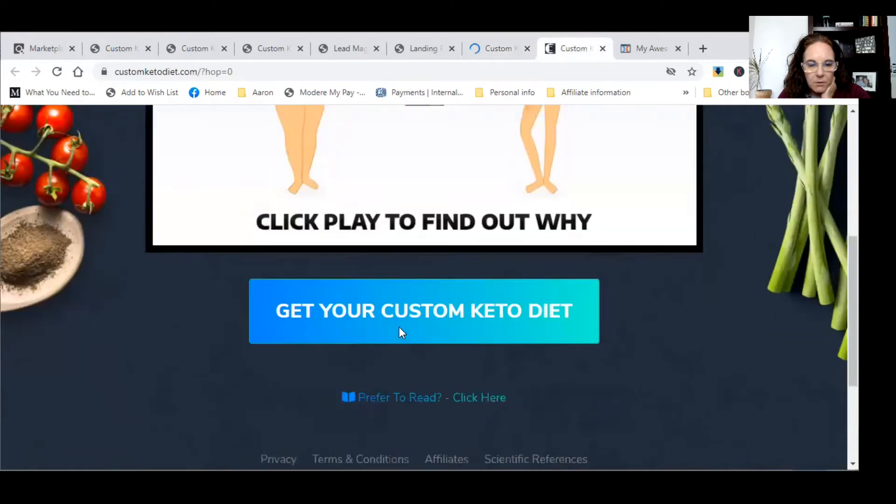
scroll(399, 329, down, 3)
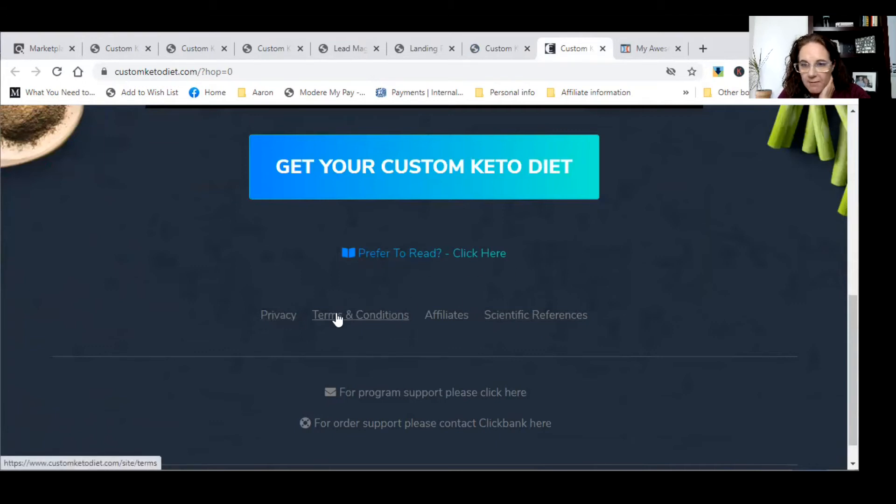
click(647, 55)
scroll(728, 268, up, 2)
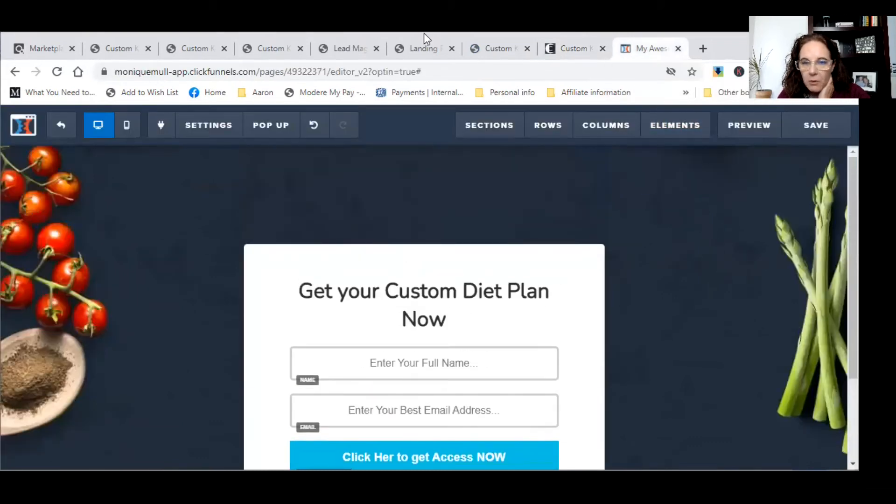
- Drag a '3 Columns' row layout onto the page below the opt-in form
click(553, 151)
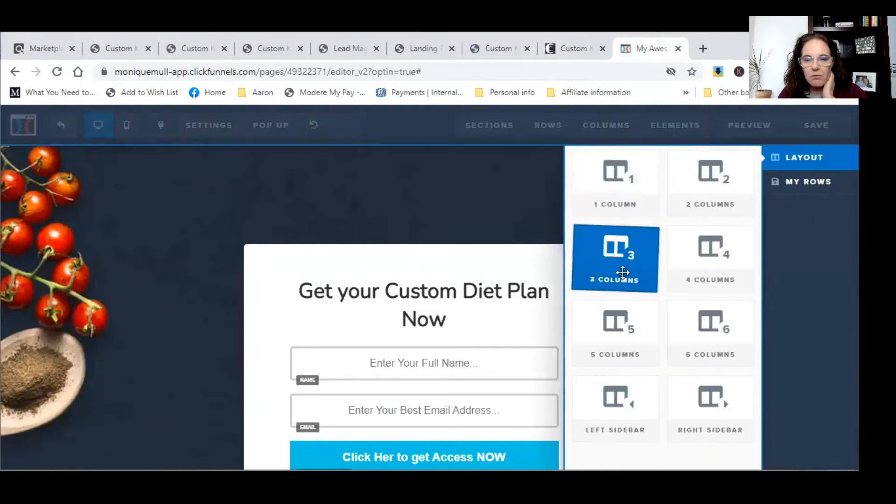
drag(622, 270, 419, 350)
scroll(601, 310, down, 1)
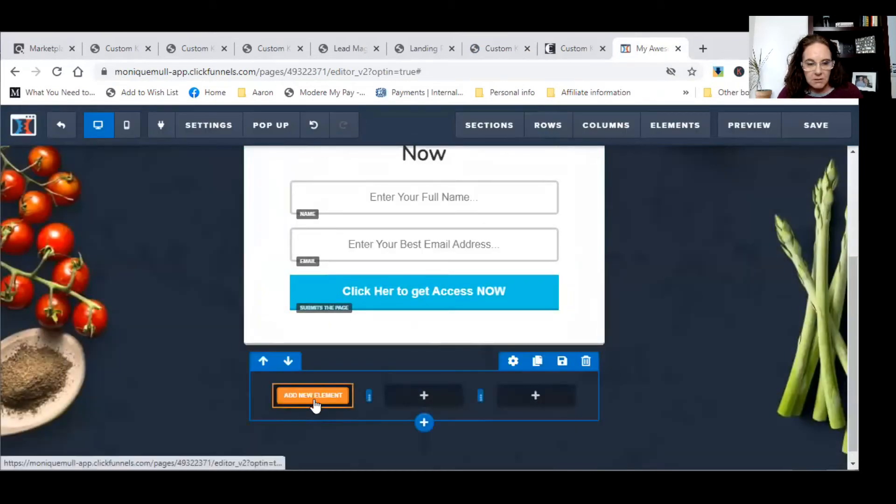
- Add a Paragraph element to the first column and delete its Lorem ipsum placeholder text
click(313, 397)
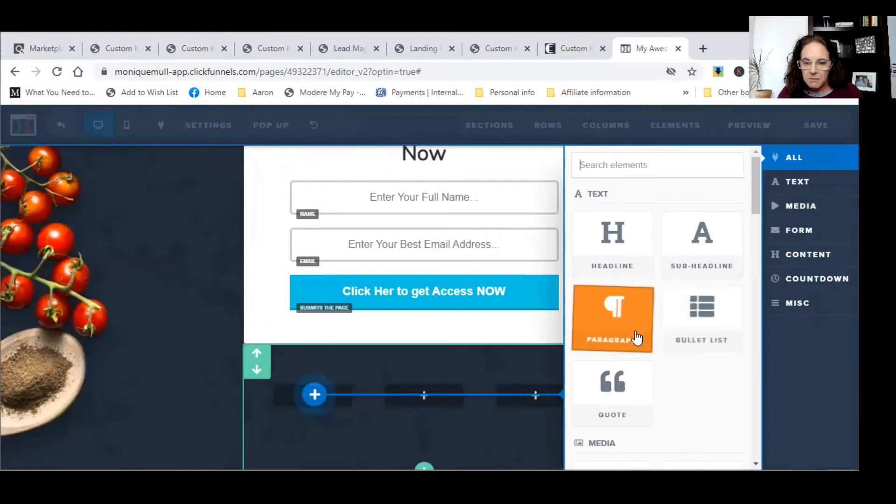
click(637, 337)
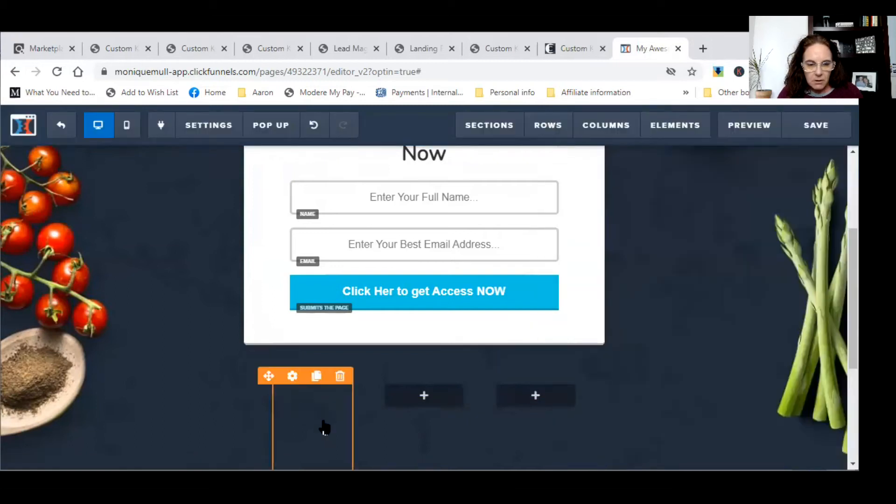
scroll(324, 424, up, 3)
scroll(324, 424, down, 6)
click(316, 318)
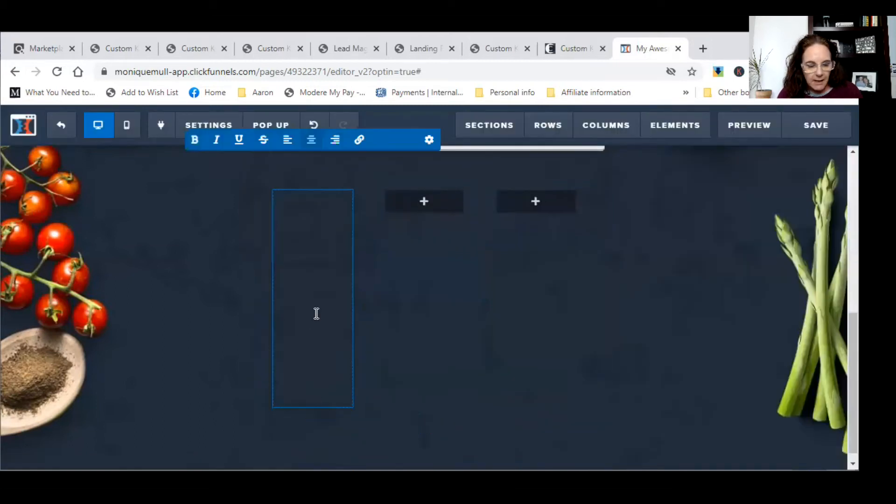
key(ctrl+a)
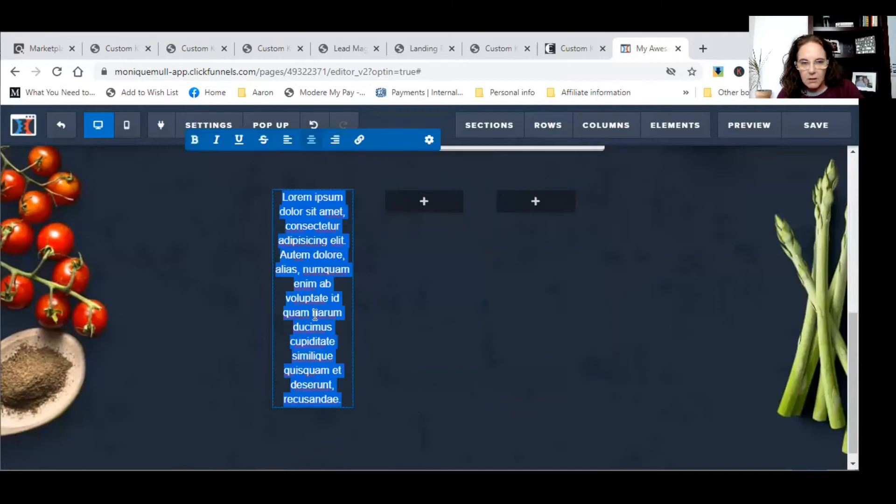
key(Delete)
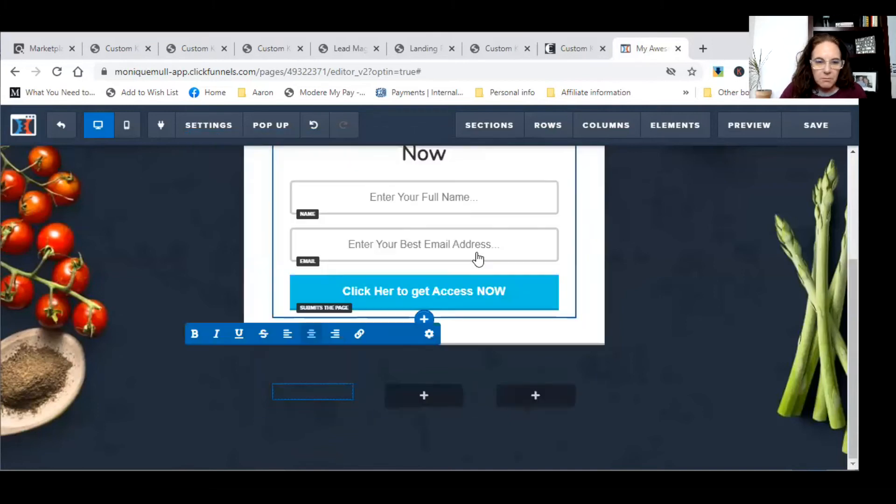
- Open and dismiss the paragraph's context menu and the third column's elements list without changes
right_click(327, 392)
click(297, 392)
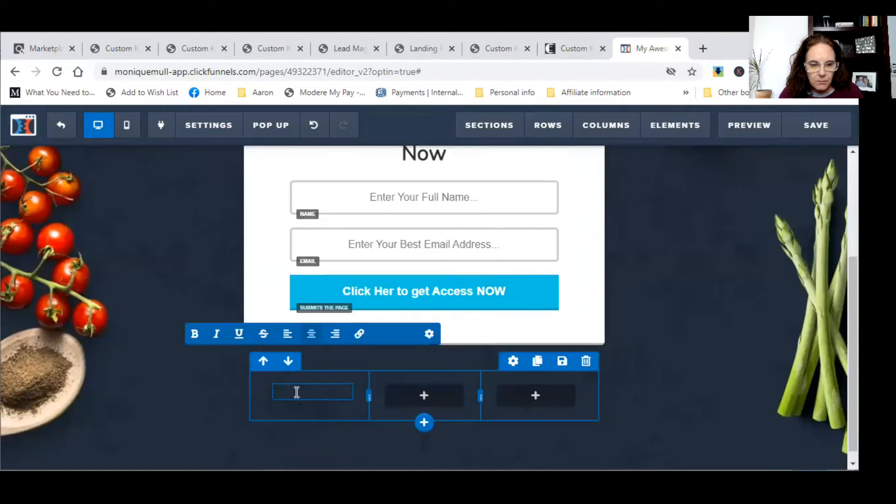
click(534, 397)
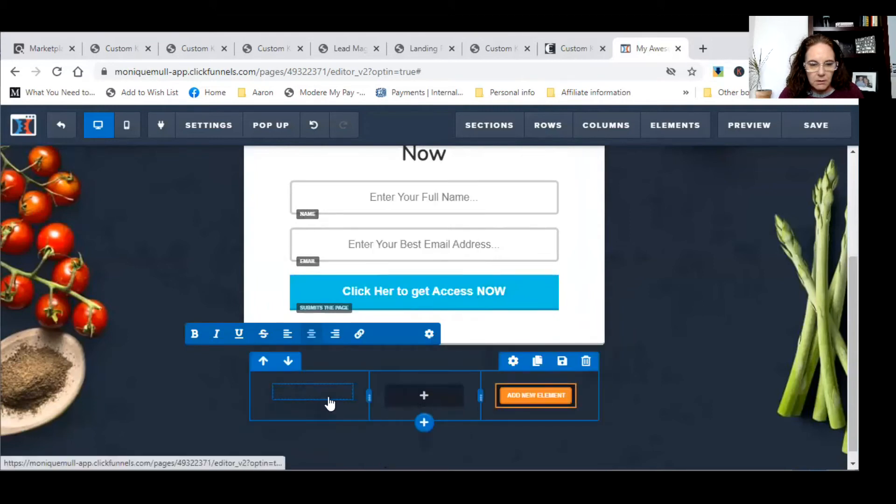
click(331, 401)
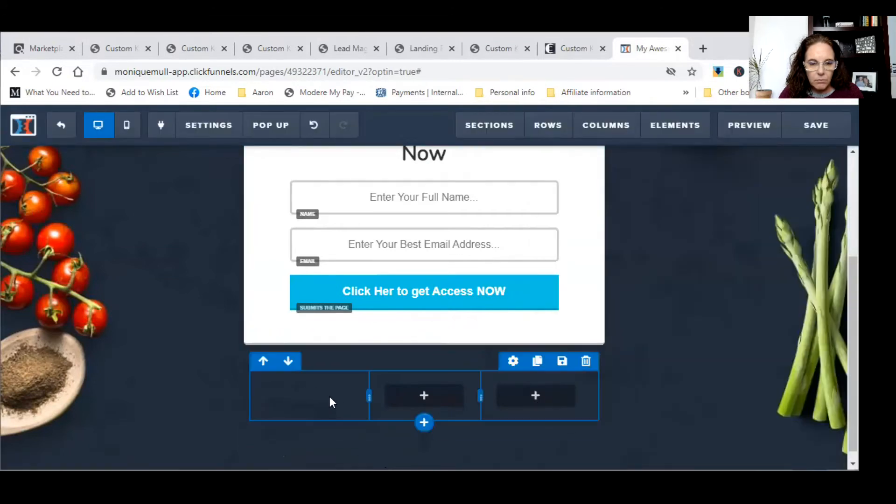
- Try dragging a Paragraph element from the elements list into the footer row
mouse_move(666, 134)
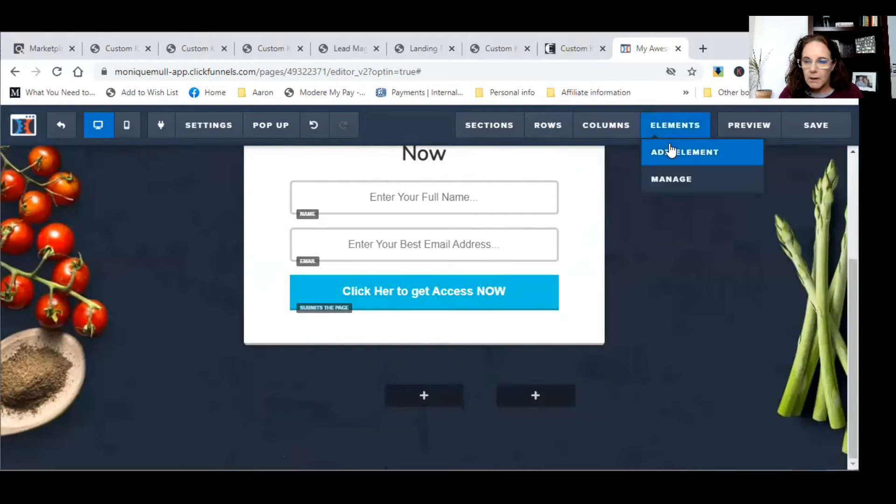
click(670, 150)
mouse_move(609, 313)
mouse_down()
mouse_move(314, 392)
mouse_move(319, 380)
mouse_up()
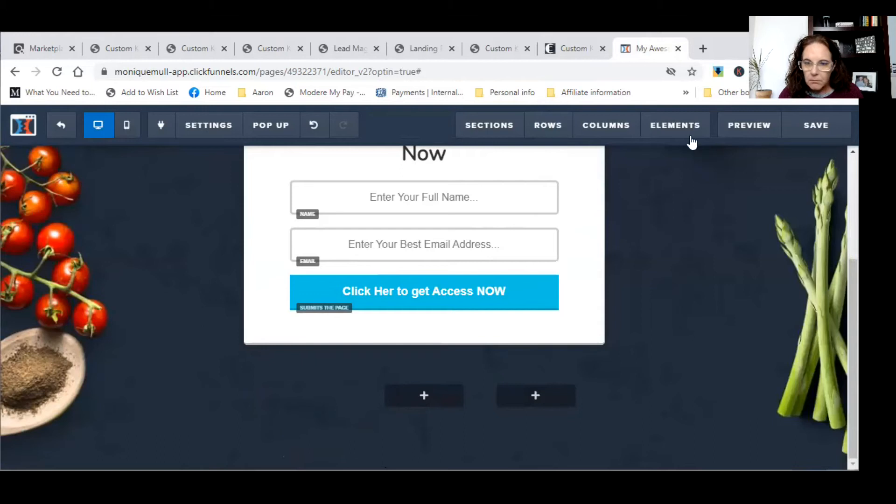
mouse_move(690, 130)
click(684, 153)
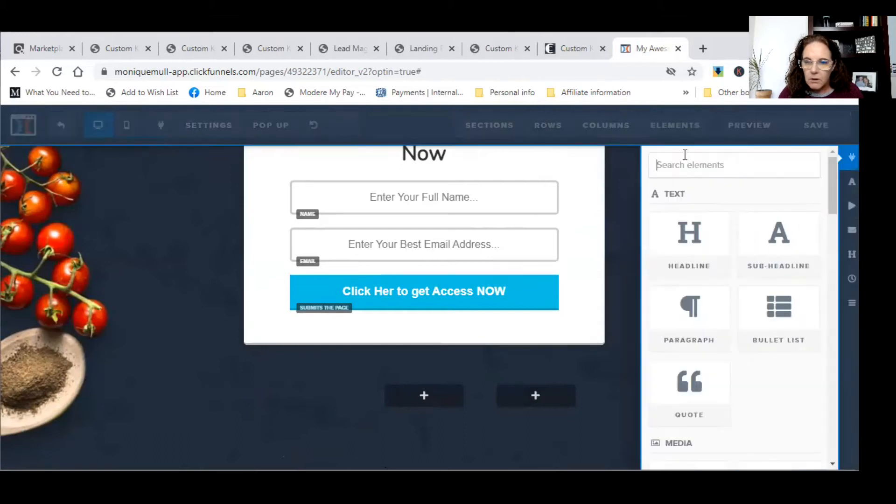
mouse_move(612, 317)
mouse_down()
mouse_move(405, 338)
mouse_move(326, 391)
mouse_move(356, 387)
mouse_move(268, 372)
mouse_move(405, 381)
mouse_move(505, 353)
mouse_move(685, 134)
mouse_move(580, 312)
mouse_move(588, 310)
mouse_up()
- Insert a Paragraph element into the middle column using its + button
scroll(600, 305, down, 3)
scroll(429, 344, up, 3)
scroll(420, 344, down, 3)
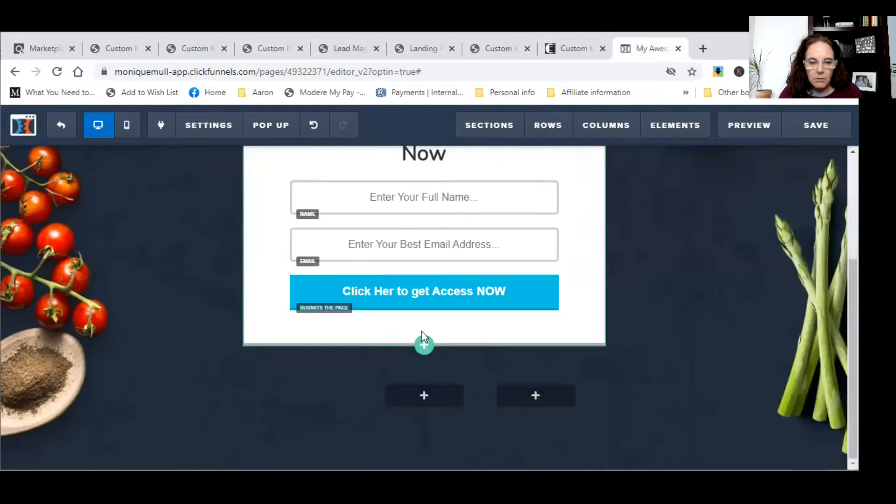
click(402, 395)
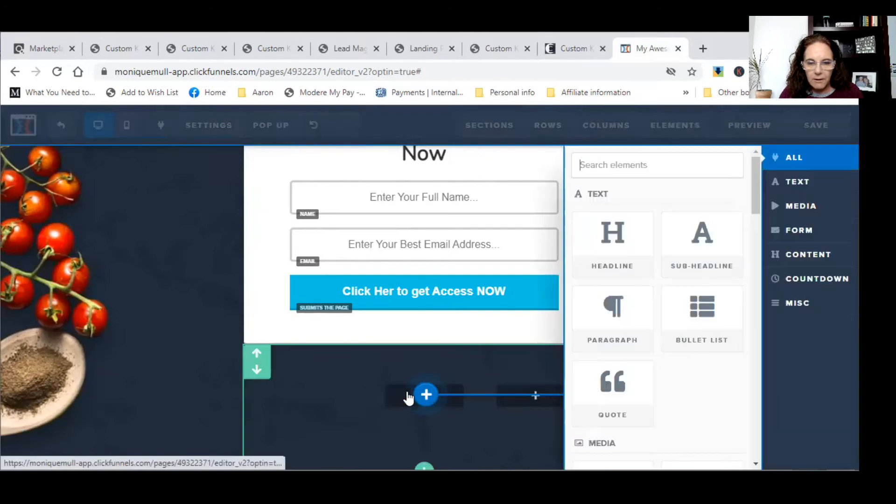
click(604, 336)
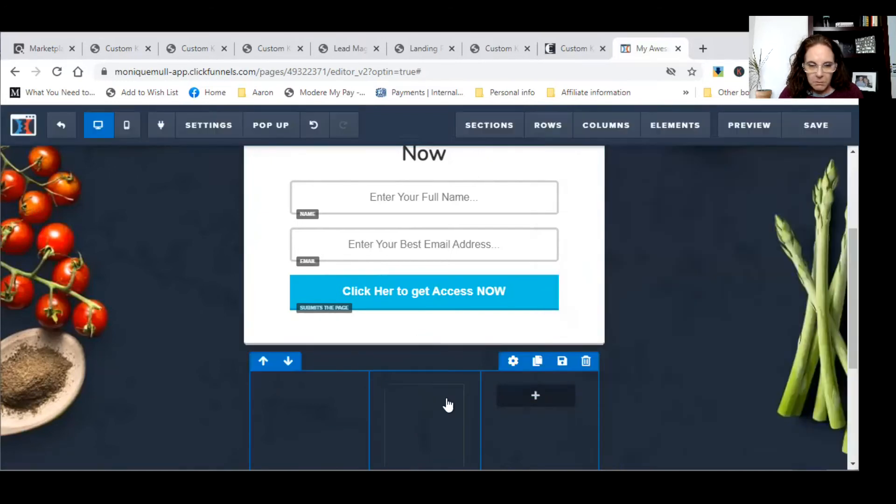
- Duplicate the middle column's paragraph twice and drag it to rearrange it in the row
click(327, 393)
scroll(328, 392, down, 5)
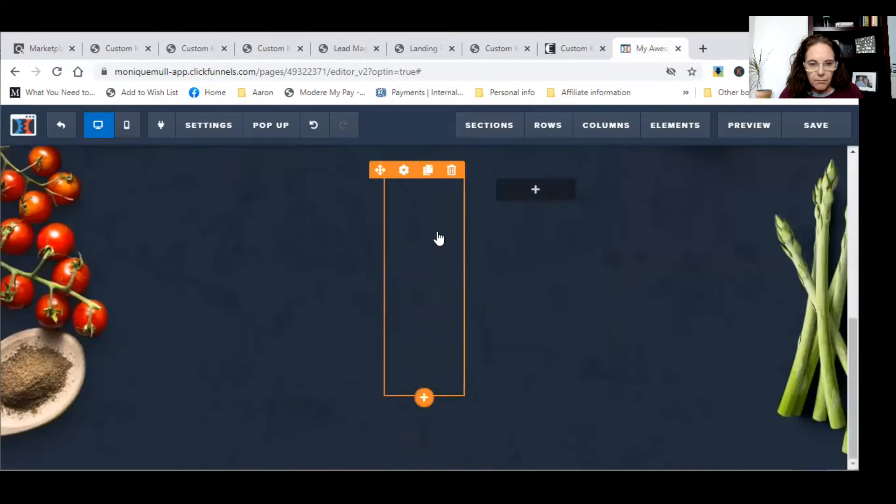
click(429, 171)
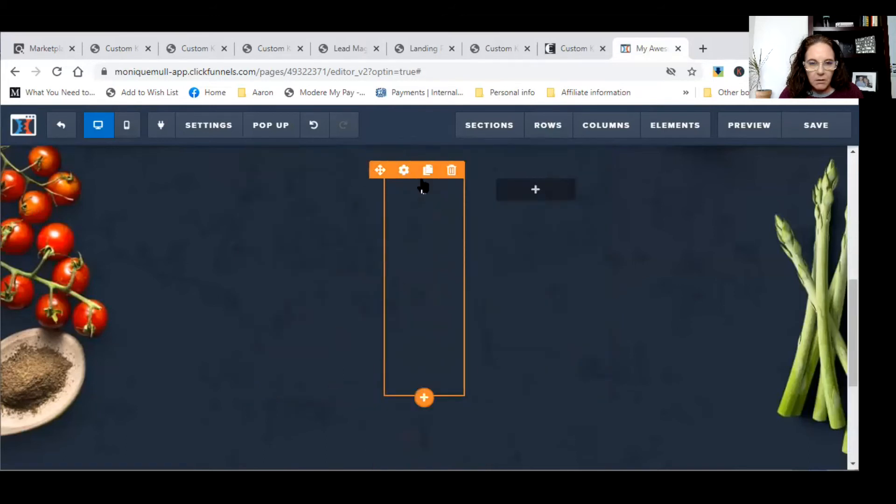
click(425, 180)
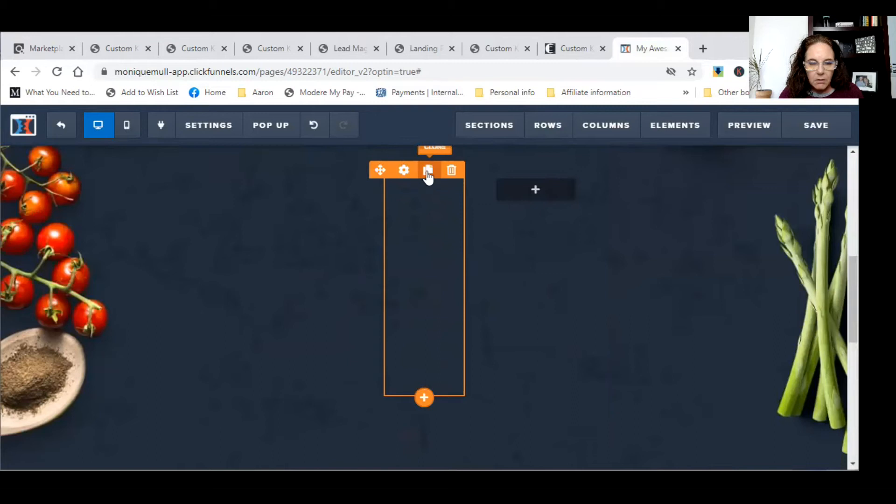
scroll(295, 210, up, 2)
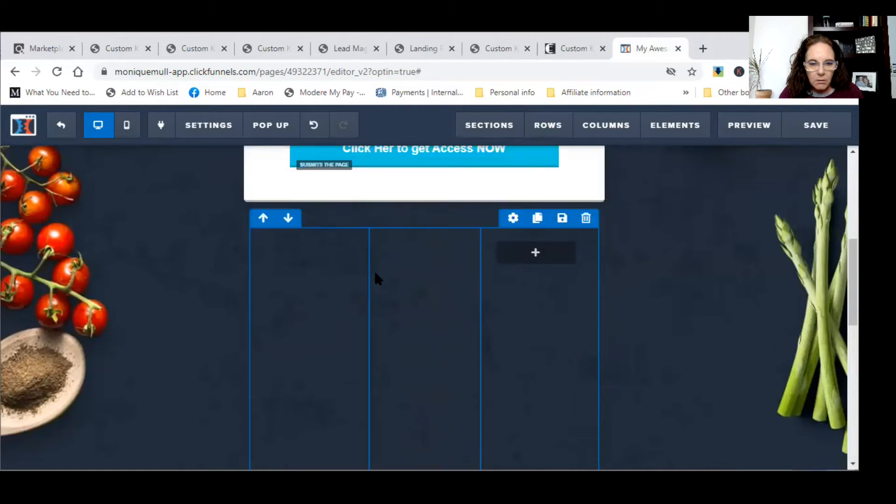
drag(375, 235, 316, 243)
- Edit the middle column's paragraph, selecting portions of its Lorem ipsum text, then leave editing
scroll(314, 282, down, 2)
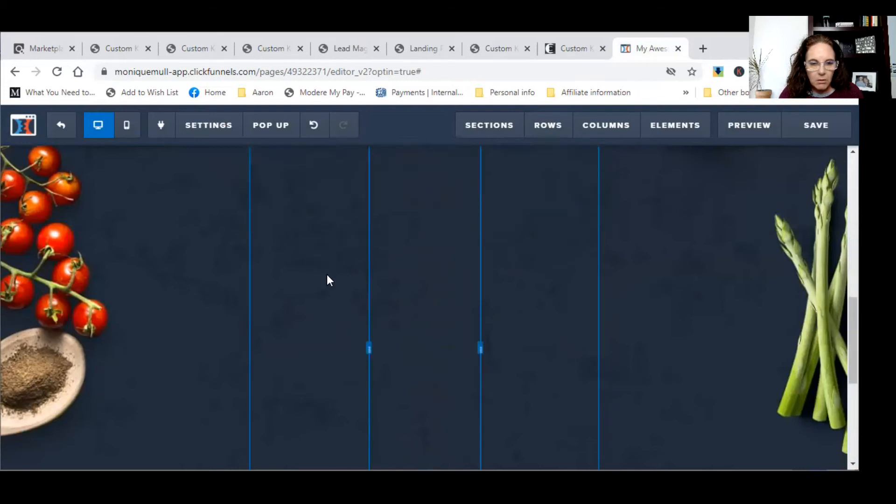
scroll(326, 280, down, 2)
scroll(346, 275, up, 5)
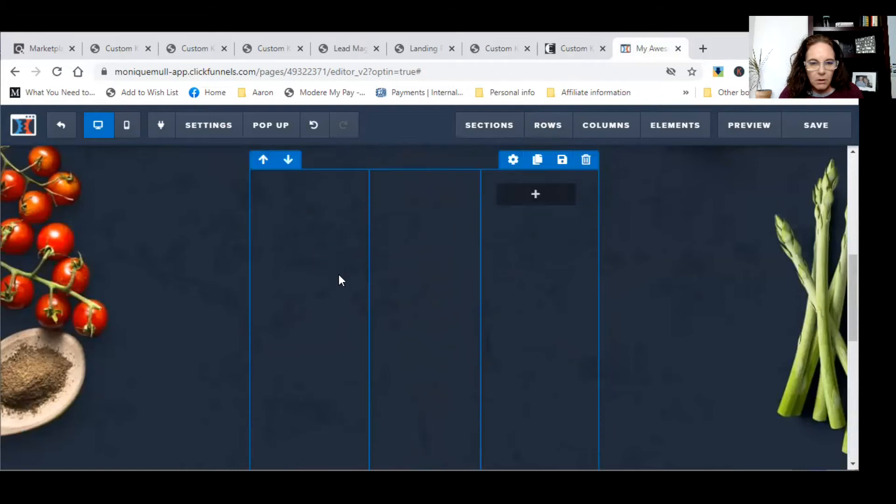
scroll(314, 312, down, 2)
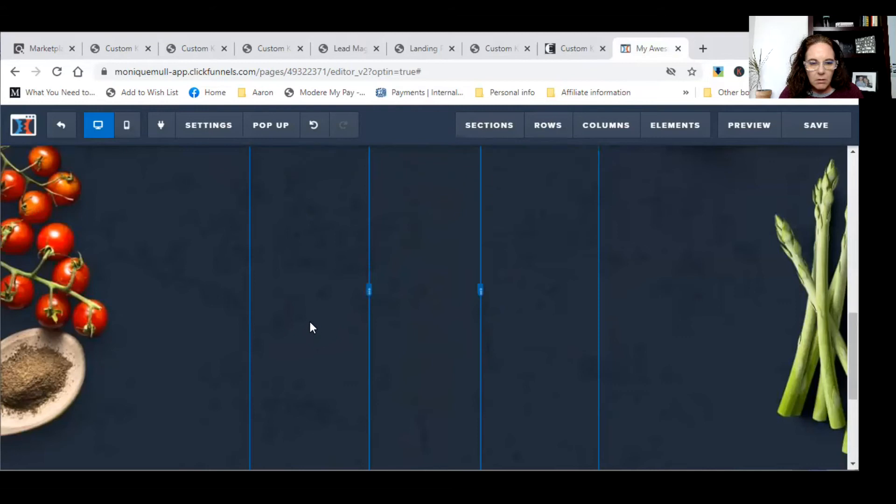
scroll(310, 326, down, 2)
scroll(313, 319, up, 3)
click(439, 275)
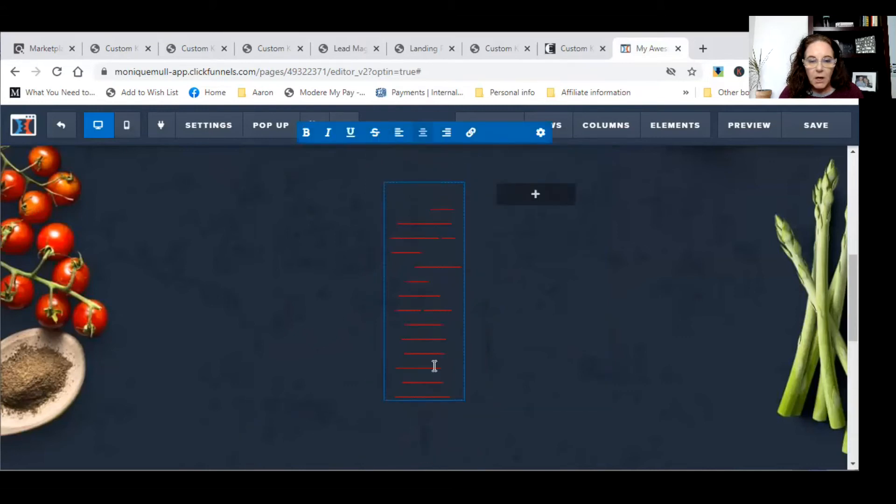
drag(449, 393, 388, 185)
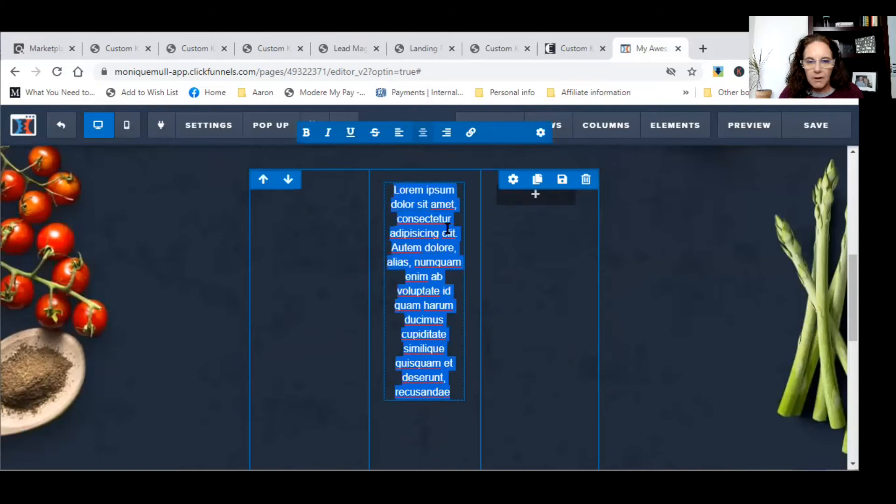
click(519, 286)
click(434, 185)
drag(415, 219, 457, 284)
click(454, 347)
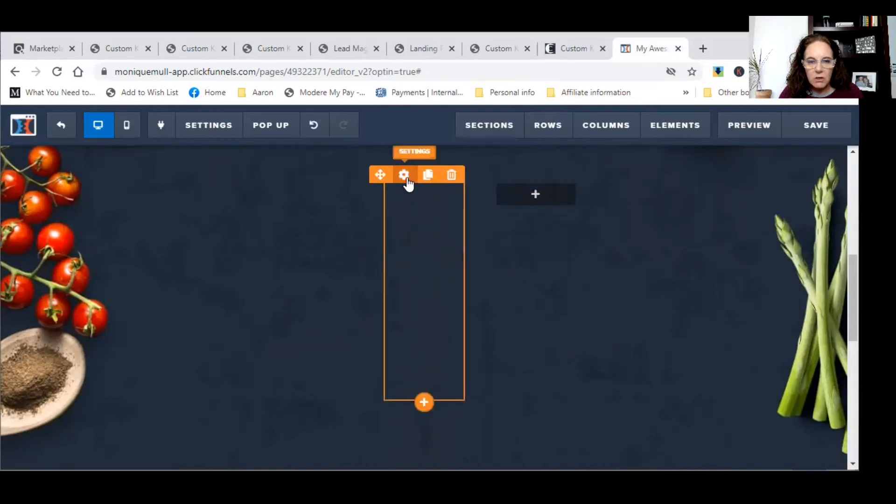
- Set the paragraph's text colour to light grey #f1f4f8
click(404, 175)
click(759, 373)
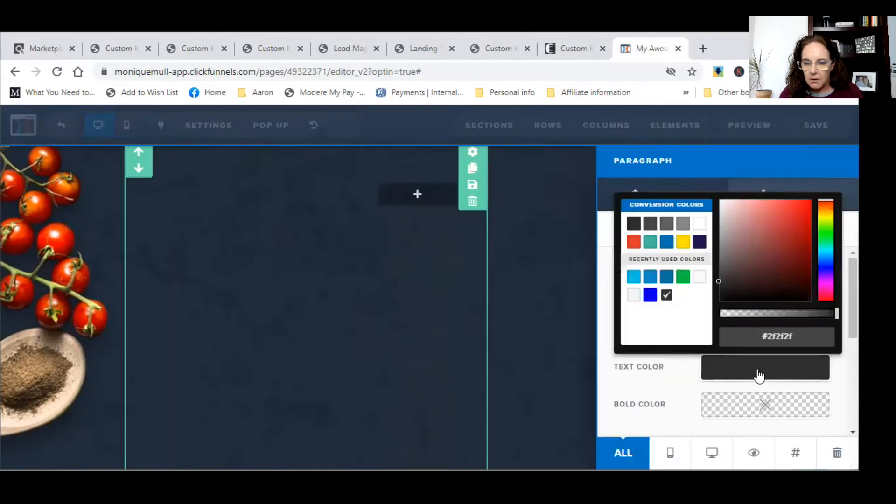
click(633, 295)
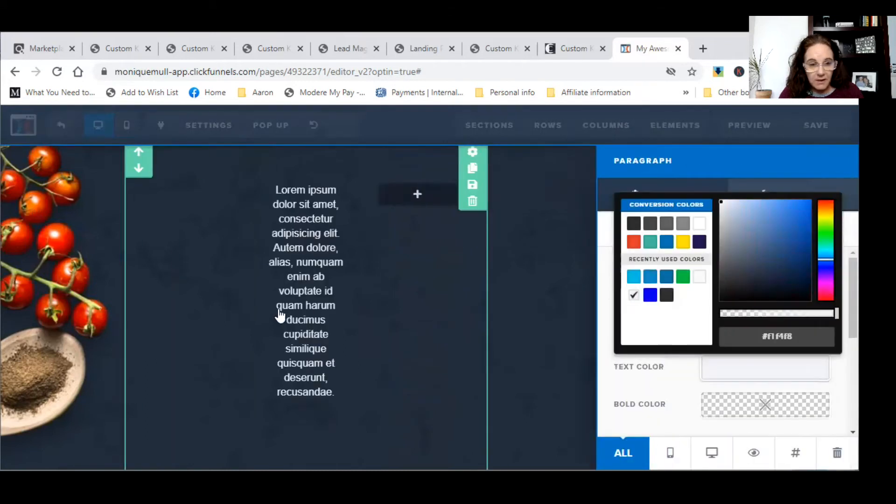
click(328, 308)
- Select the paragraph text from 'dolor sit amet' to the end
click(450, 391)
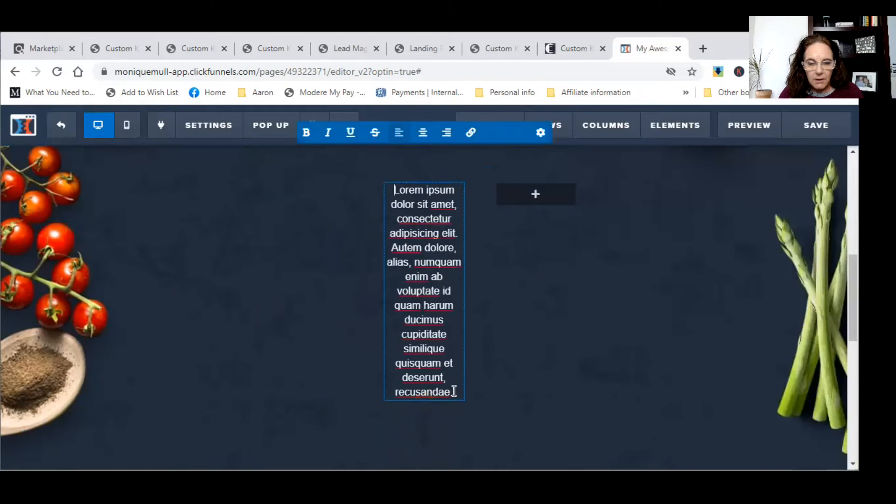
drag(451, 393, 380, 194)
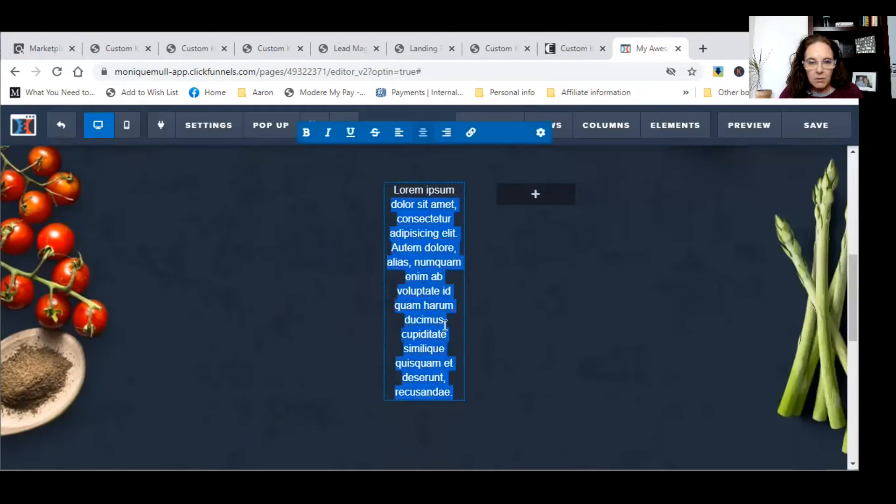
click(455, 392)
drag(454, 392, 380, 190)
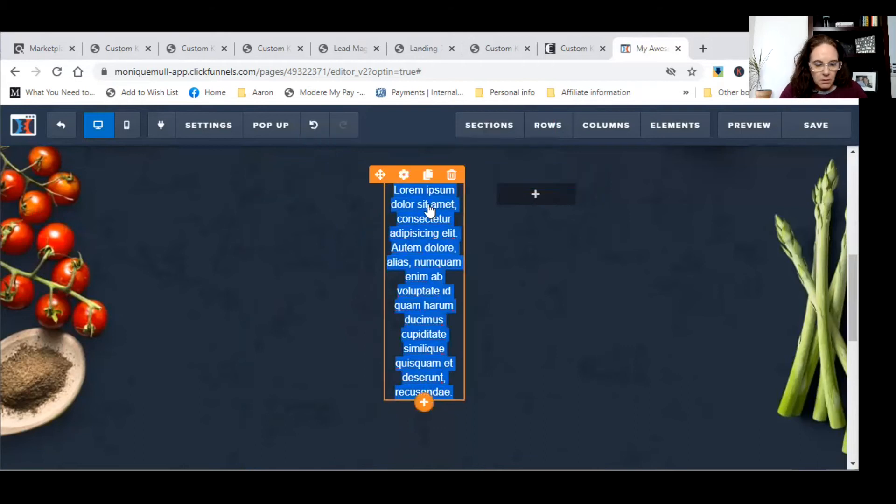
- Search the element list for 'acy', close it, and select the whole paragraph text
text(acy)
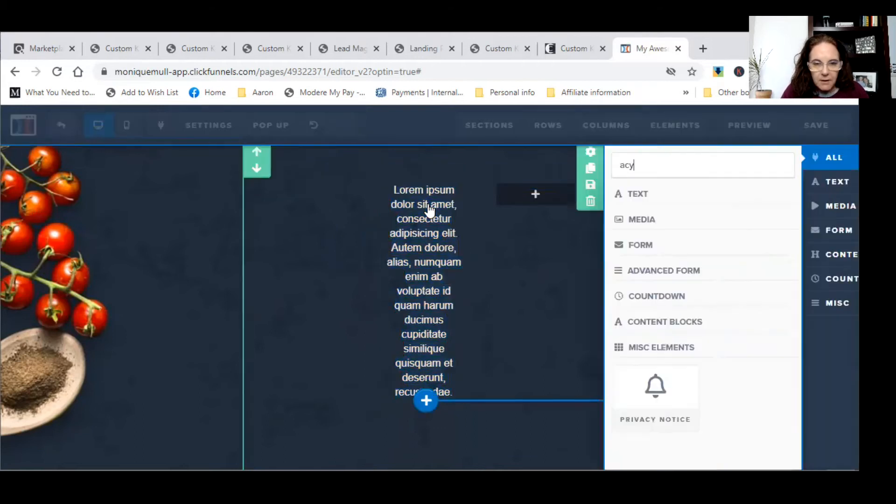
click(431, 246)
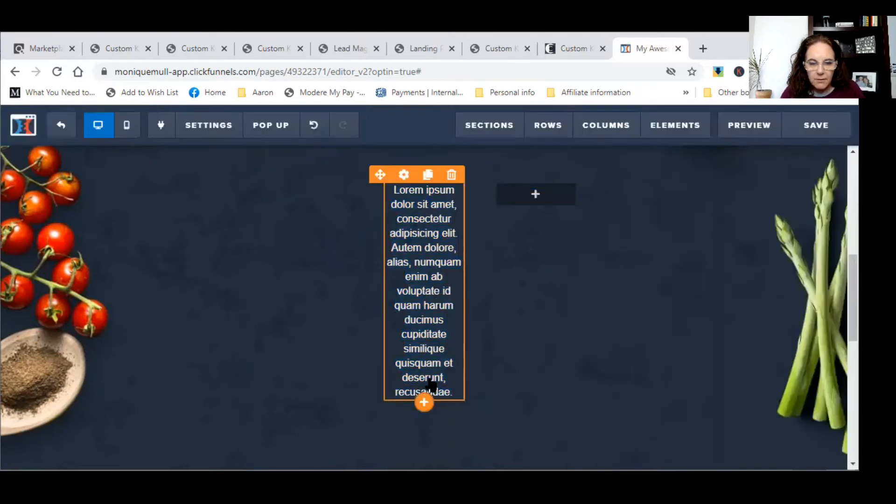
click(451, 392)
drag(452, 392, 401, 199)
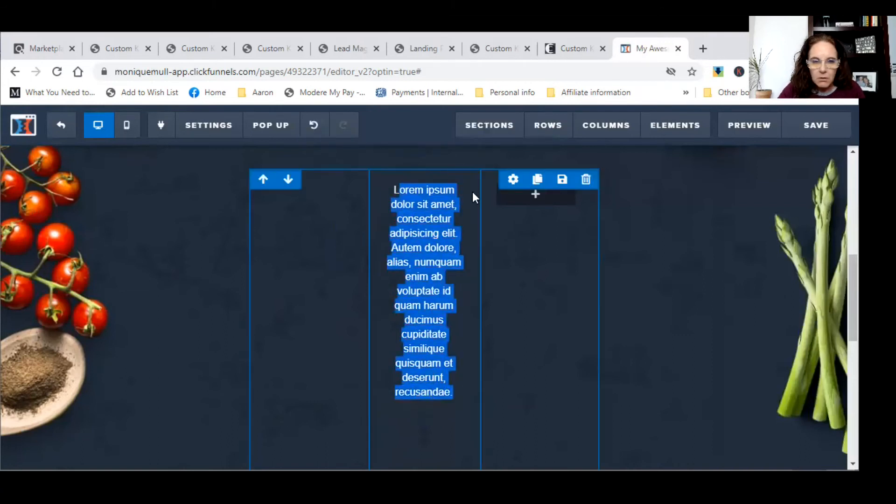
right_click(453, 220)
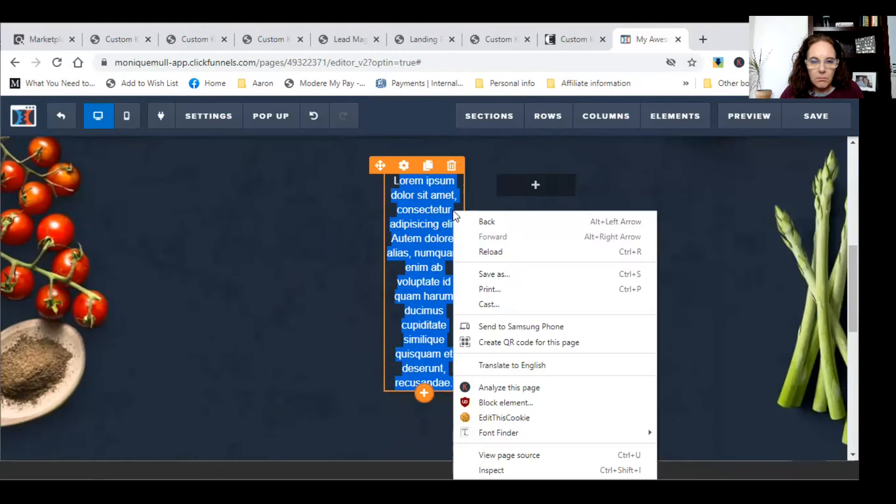
click(433, 210)
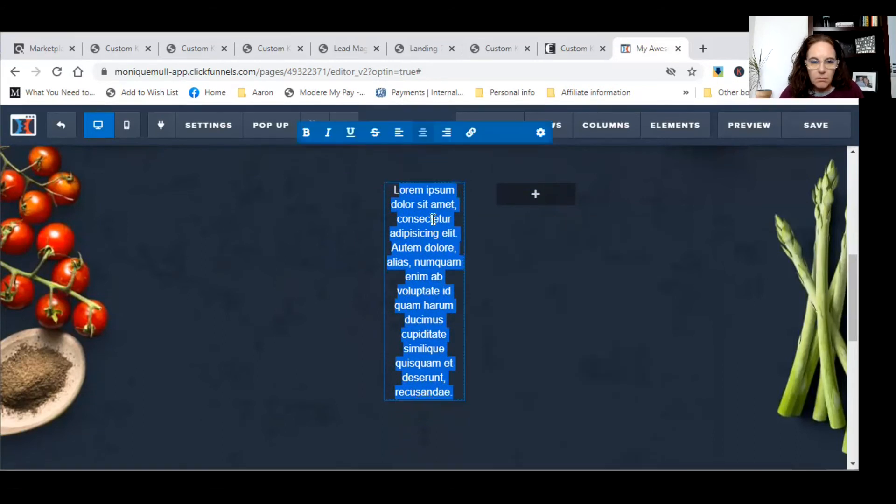
drag(457, 392, 374, 191)
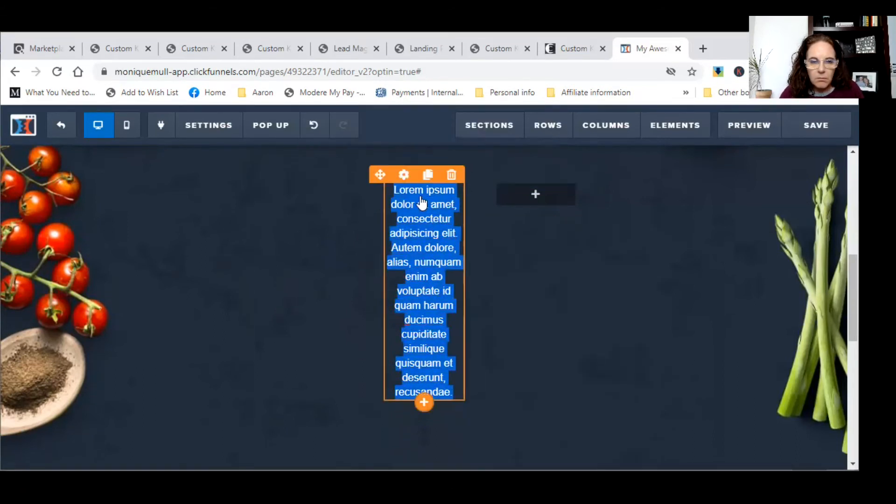
- Change the paragraph's font to Noto Sans in Paragraph settings
click(404, 174)
scroll(717, 326, down, 3)
scroll(717, 328, up, 3)
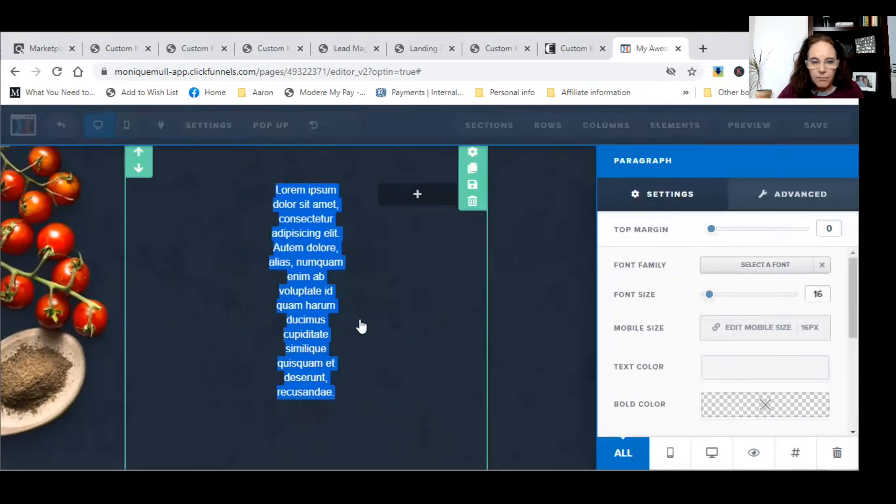
click(770, 264)
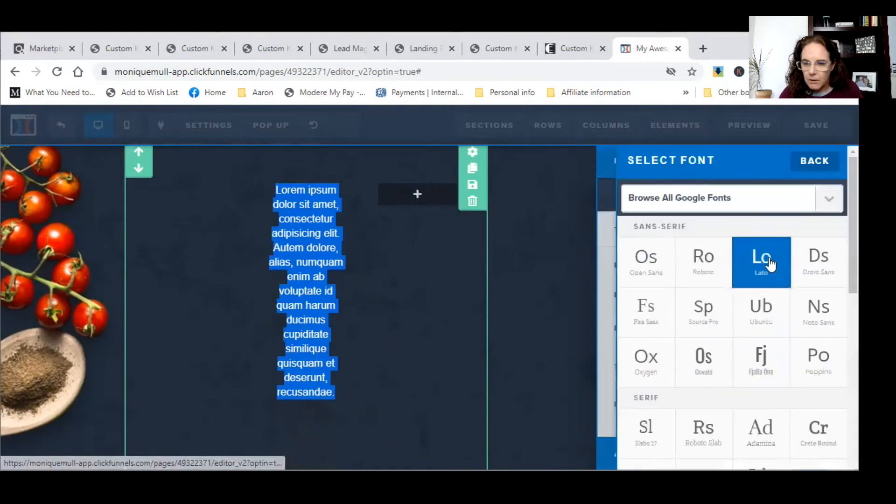
click(799, 307)
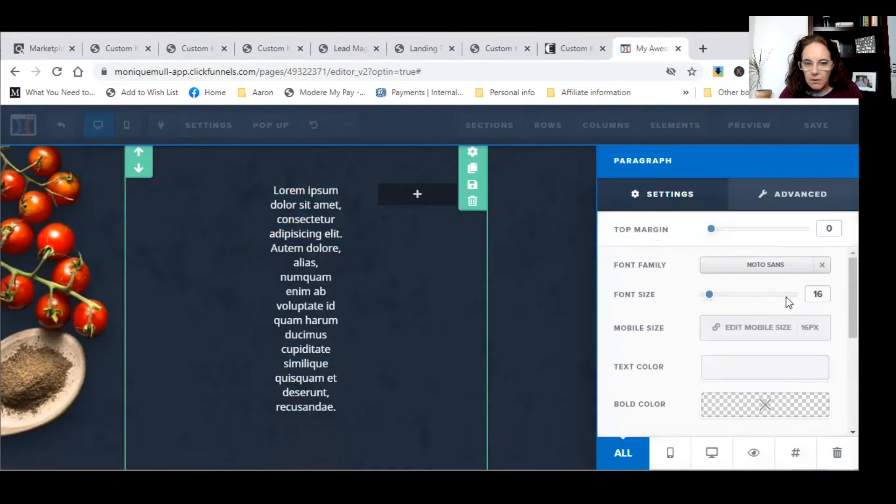
click(325, 312)
double_click(396, 310)
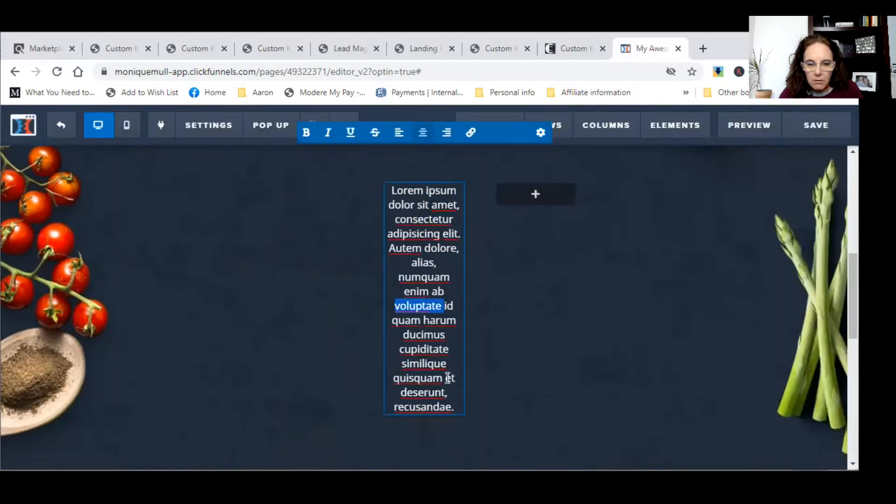
- Delete the Lorem ipsum placeholder text and type 'Priavcy' in its place
drag(452, 406, 395, 233)
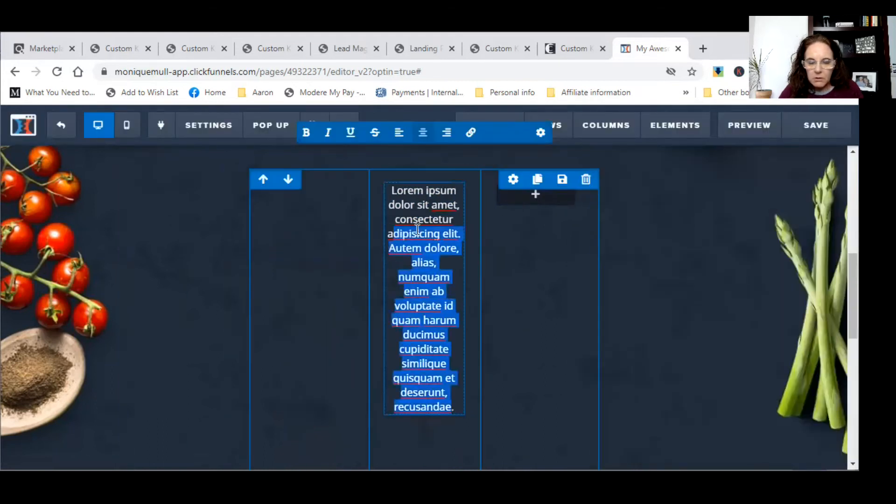
key(BackSpace)
key(BackSpace)
key(BackSpace)
key(BackSpace)
key(BackSpace)
key(BackSpace)
key(BackSpace)
key(BackSpace)
key(BackSpace)
key(BackSpace)
key(BackSpace)
key(BackSpace)
key(BackSpace)
key(BackSpace)
key(BackSpace)
key(BackSpace)
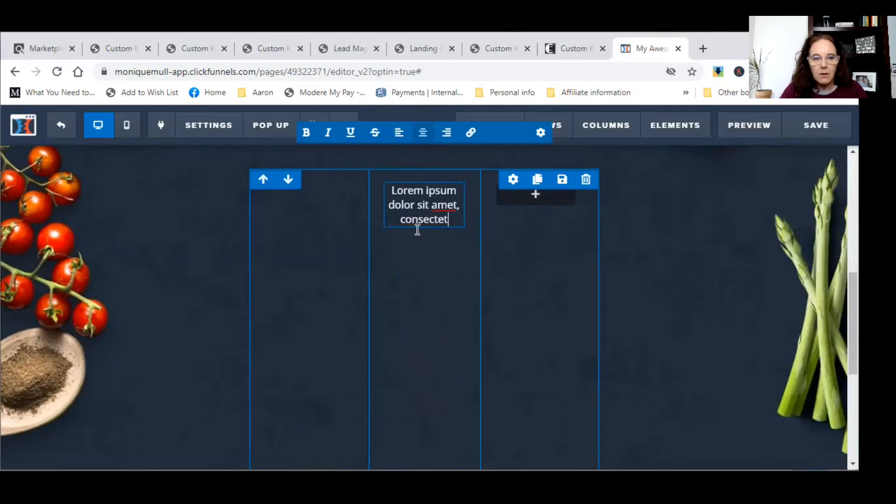
key(BackSpace)
key(BackSpace)
key(BackSpace)
key(BackSpace)
key(BackSpace)
key(BackSpace)
key(BackSpace)
key(BackSpace)
key(BackSpace)
key(BackSpace)
key(BackSpace)
key(BackSpace)
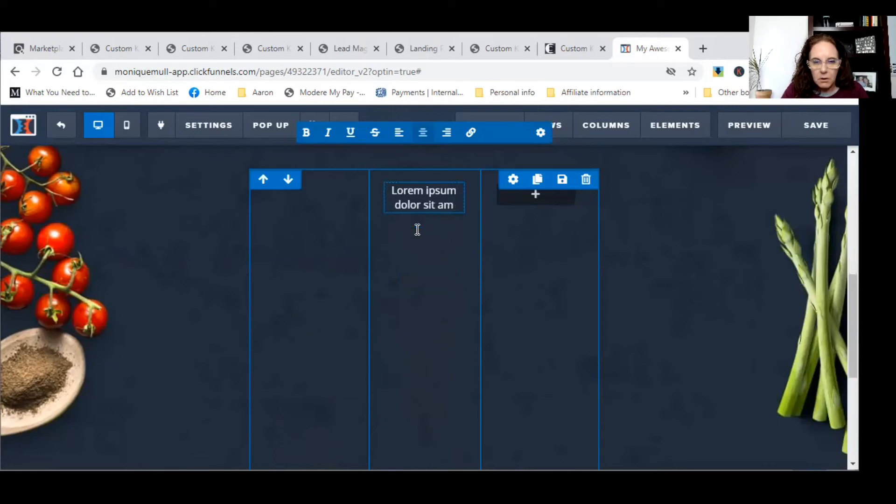
key(BackSpace)
key(BackSpace)
key(BackSpace)
key(BackSpace)
key(BackSpace)
key(BackSpace)
key(BackSpace)
key(BackSpace)
key(BackSpace)
key(BackSpace)
key(BackSpace)
key(BackSpace)
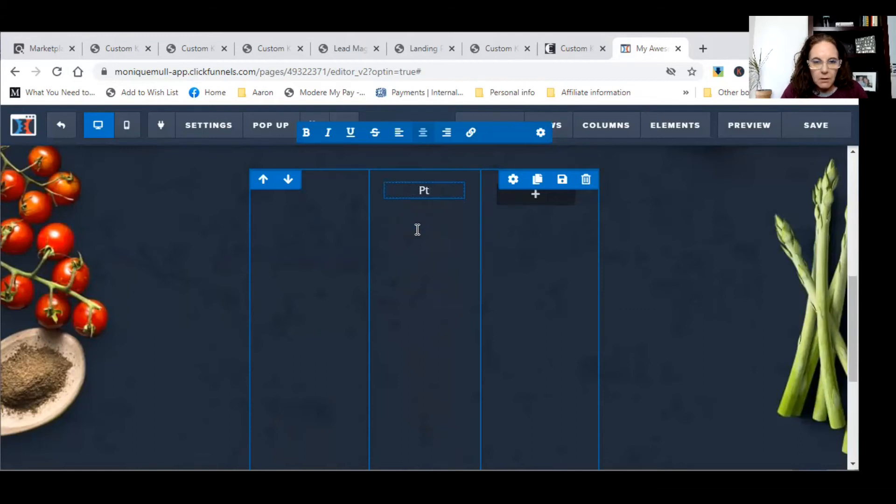
text(Priavcy)
click(317, 246)
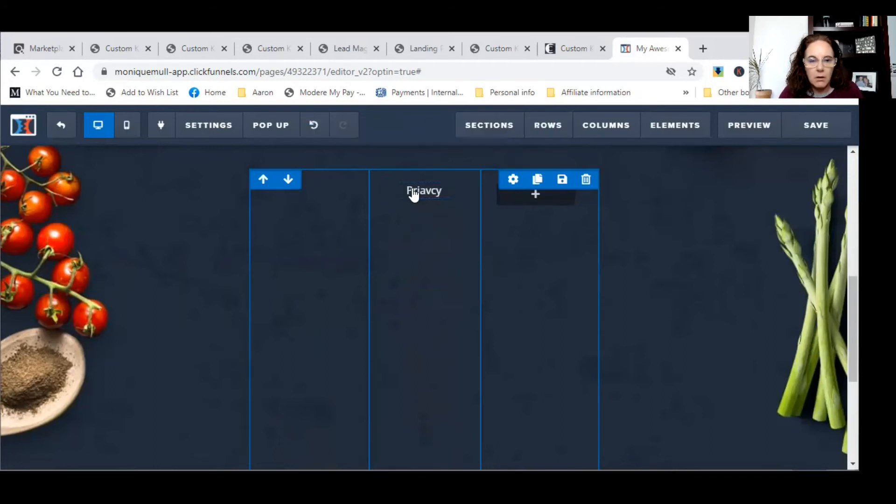
scroll(350, 193, up, 4)
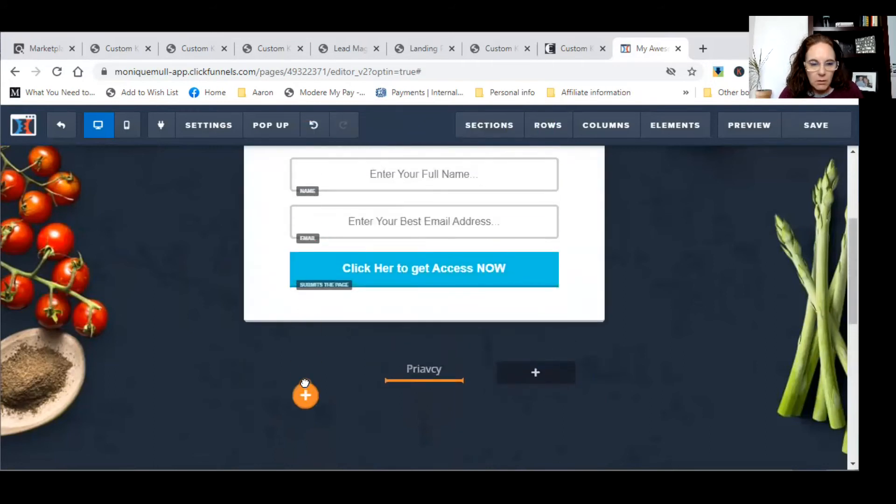
click(432, 376)
- Trash the three-column footer row containing 'Priavcy' and confirm with OK
scroll(434, 375, down, 1)
scroll(411, 280, down, 2)
scroll(328, 220, up, 3)
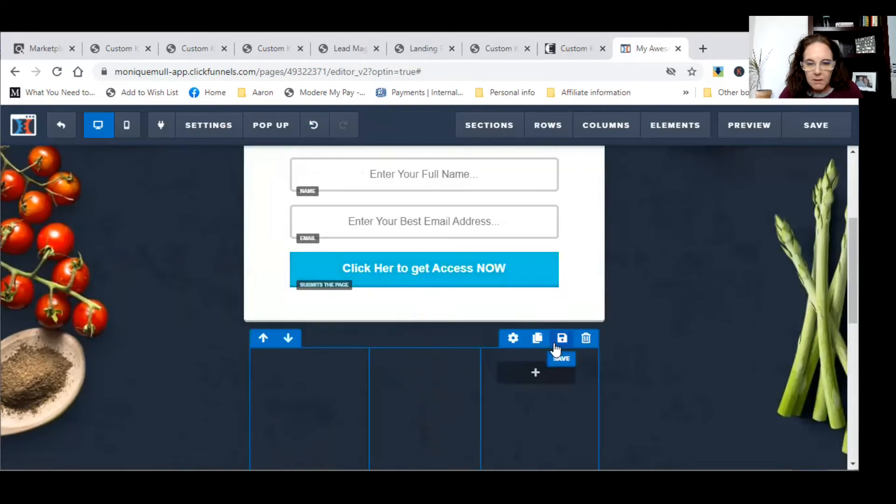
click(585, 339)
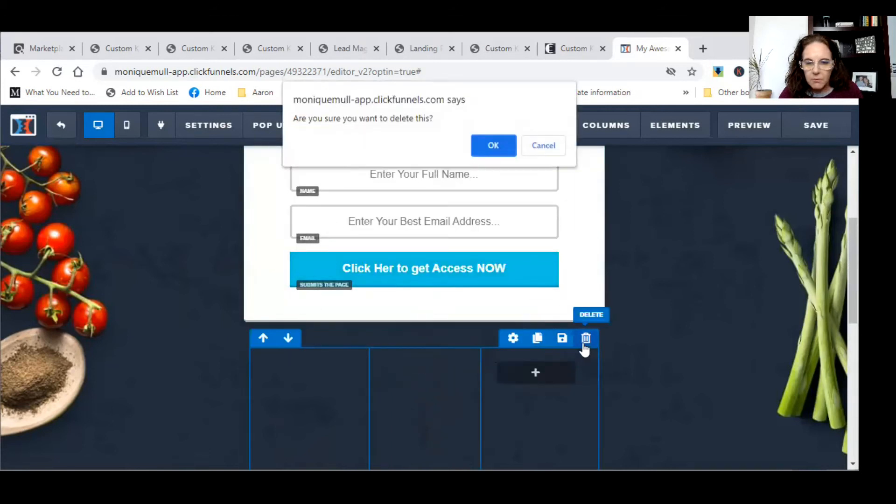
click(493, 145)
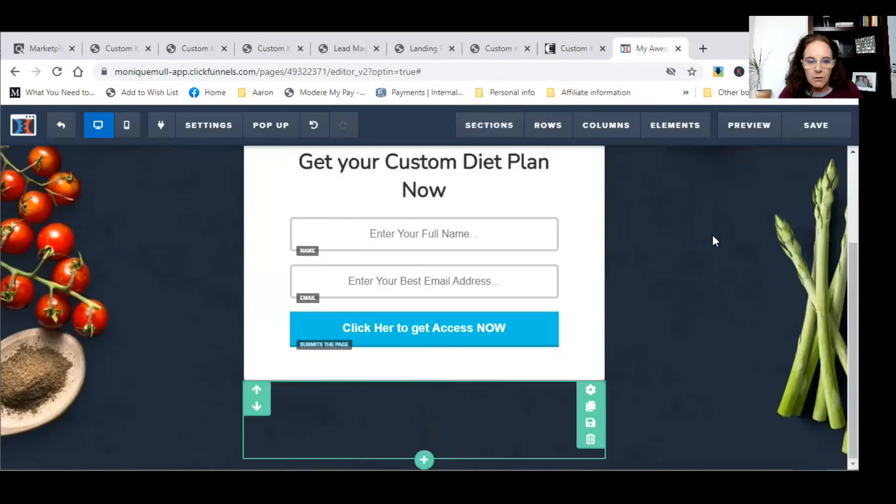
- Drag a 3 Columns row layout below the opt-in form
mouse_move(704, 128)
mouse_move(544, 128)
click(556, 163)
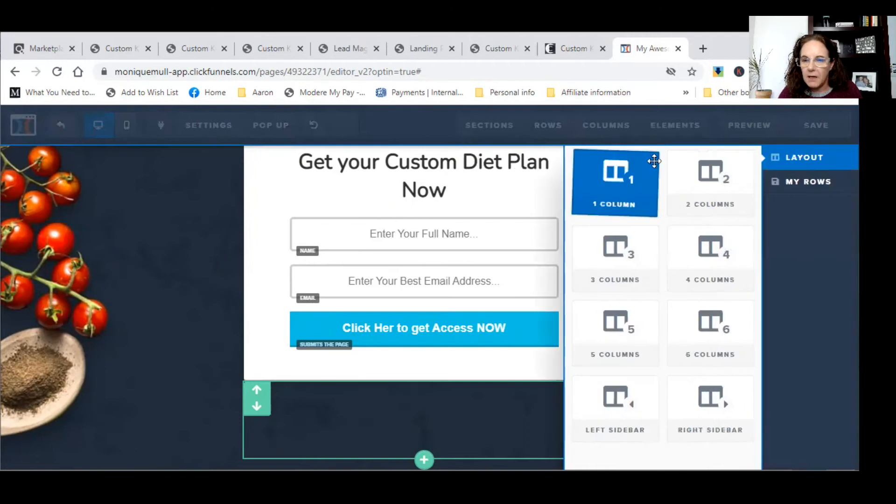
drag(620, 245, 408, 347)
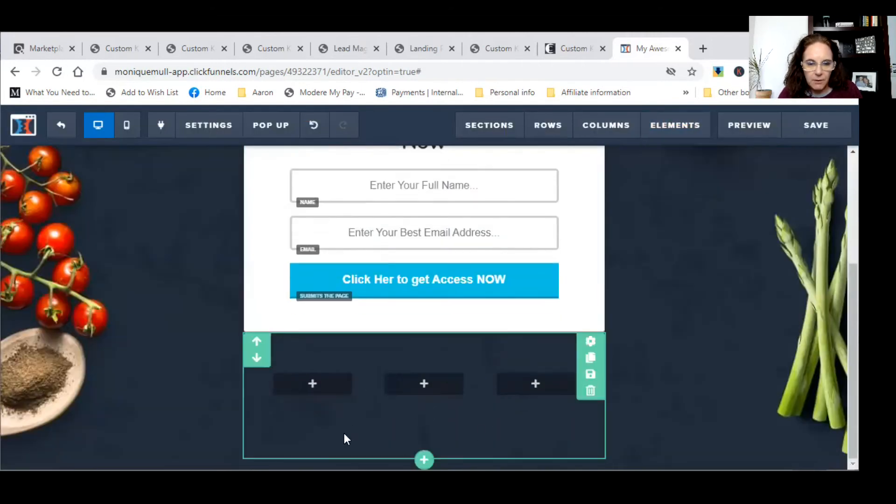
- Insert a Paragraph element into the new row's first column
click(334, 391)
click(613, 326)
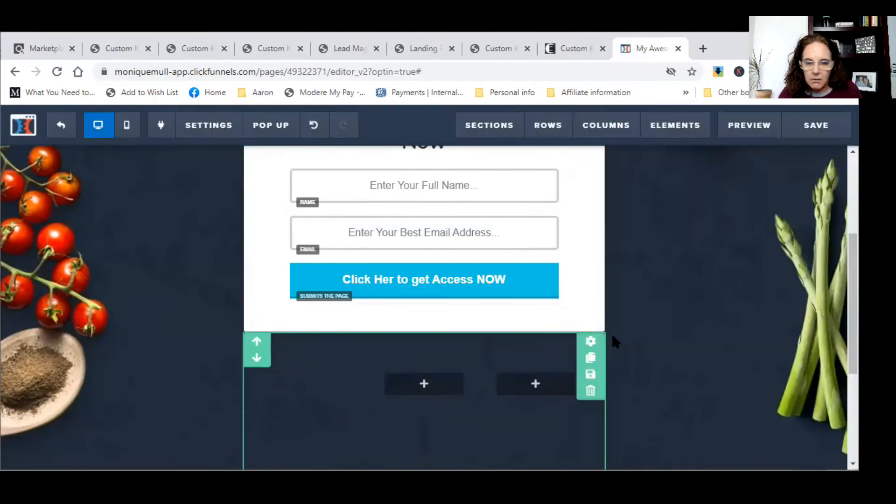
click(304, 397)
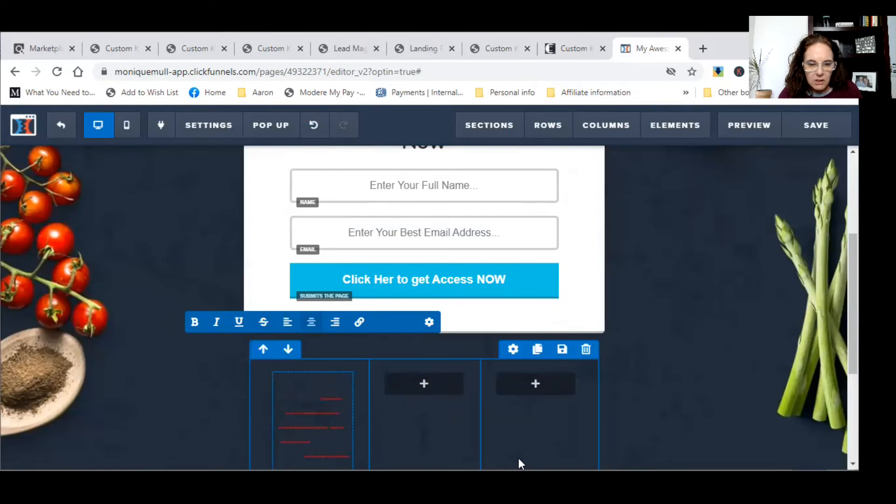
scroll(677, 397, down, 4)
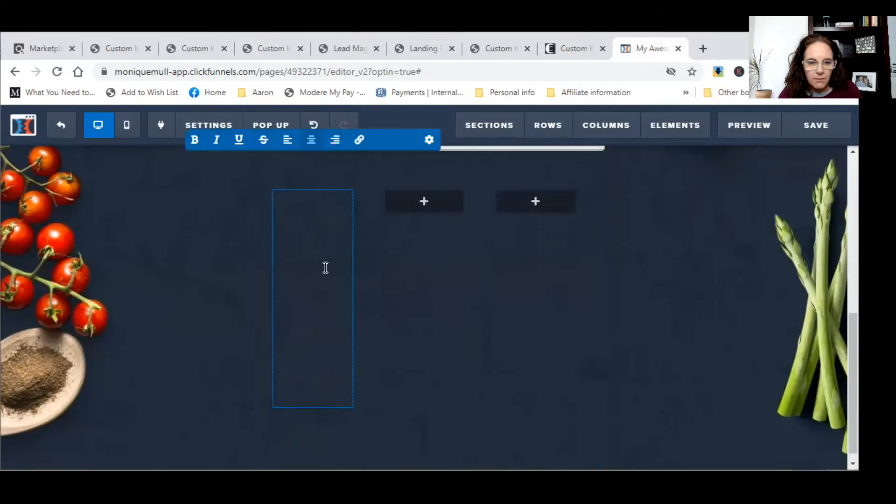
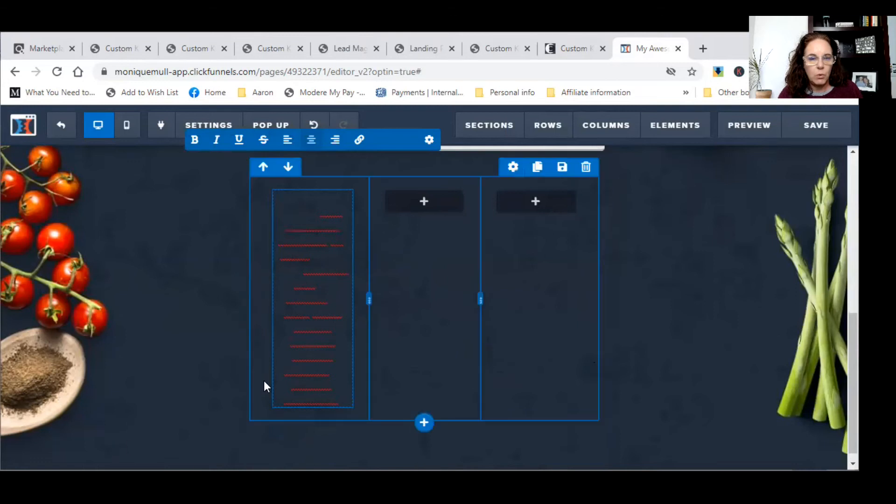
- Set the first-column paragraph's text colour to the light #f1f4f8 swatch
click(293, 323)
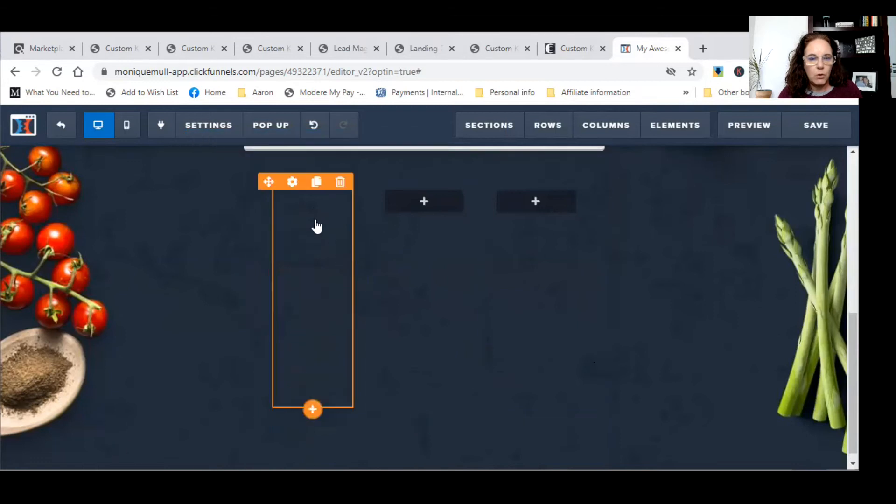
click(292, 183)
click(743, 368)
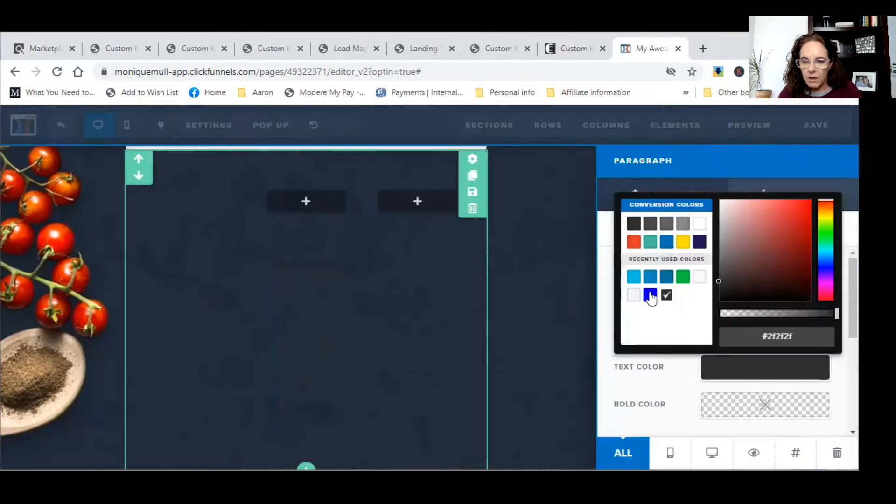
click(634, 295)
click(215, 332)
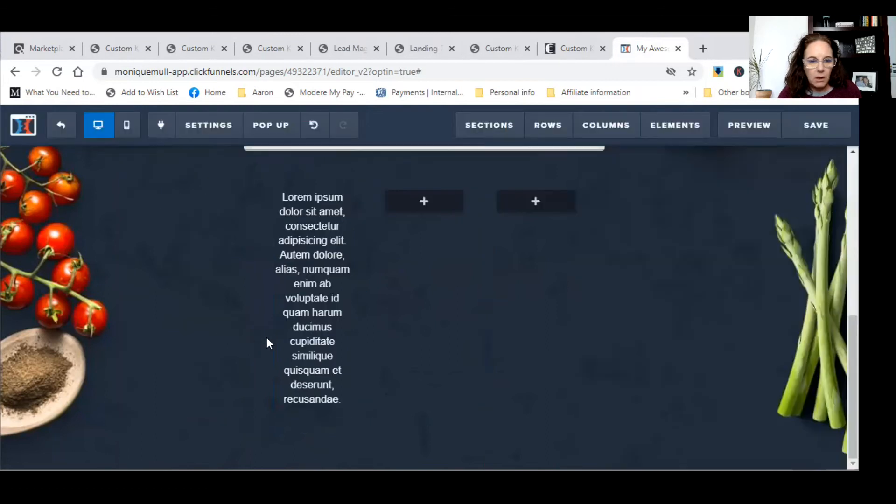
- Replace the Lorem ipsum placeholder text with 'Priavcy'
click(336, 402)
drag(338, 400, 288, 209)
key(BackSpace)
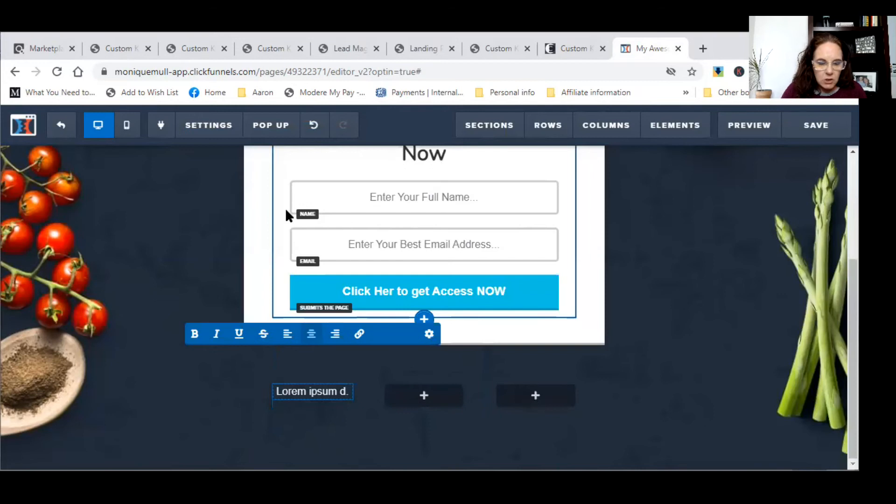
key(BackSpace)
key(BackSpace)
text(.)
key(BackSpace)
key(BackSpace)
key(BackSpace)
key(BackSpace)
key(BackSpace)
key(BackSpace)
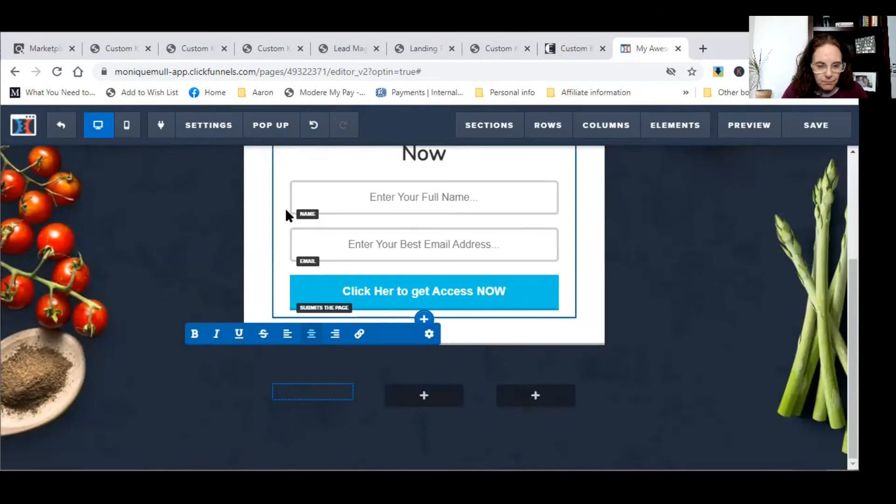
text(Priavcy)
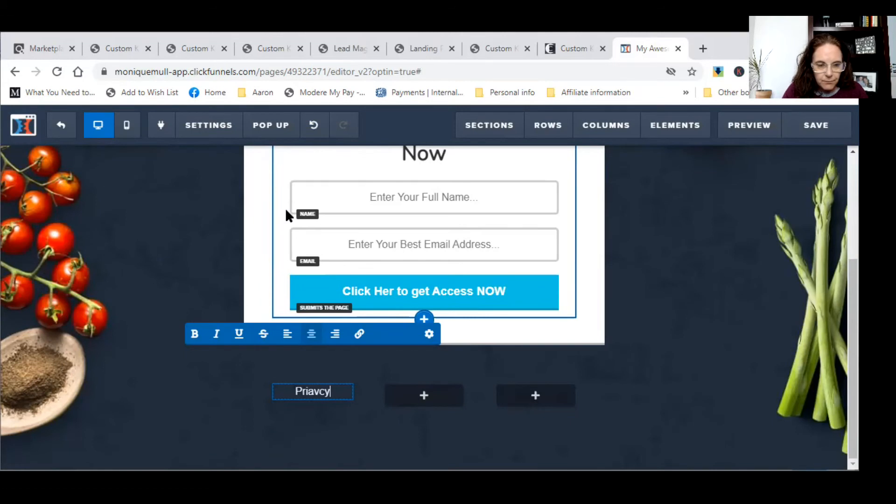
- Link 'Priavcy' to the live site's customketodiet.com/privacy page address
double_click(327, 391)
click(359, 334)
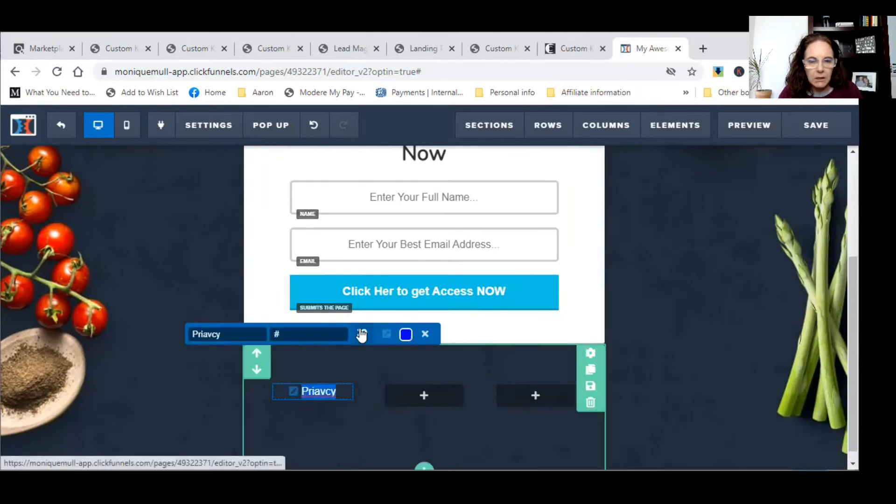
click(582, 52)
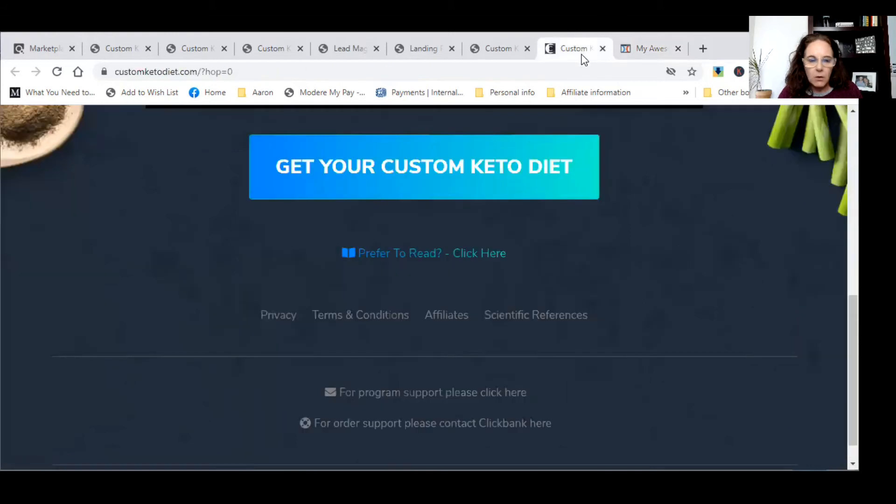
click(277, 315)
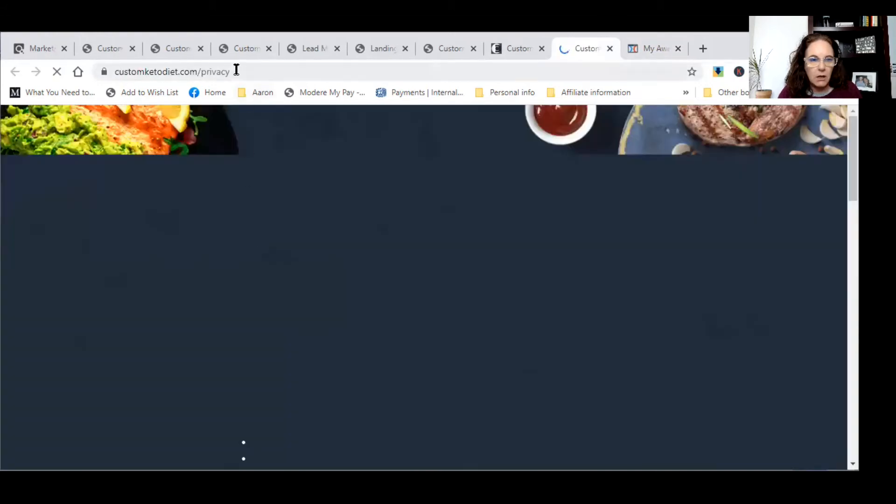
click(236, 70)
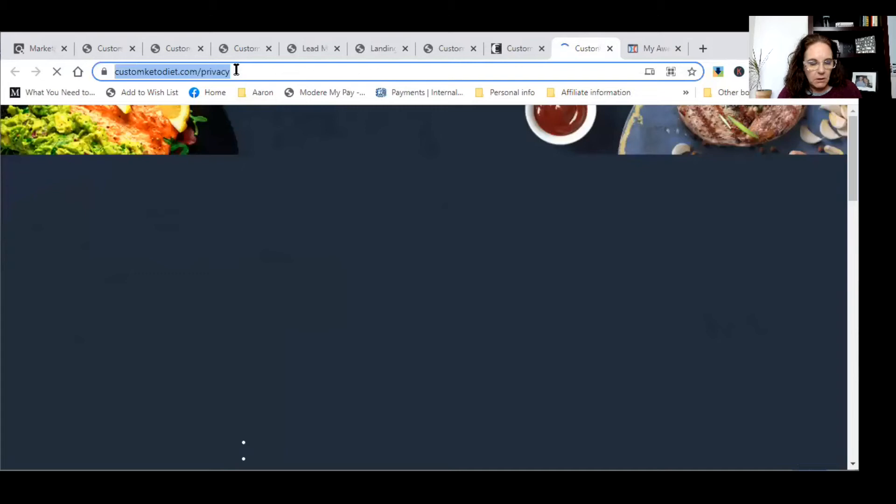
scroll(362, 382, down, 7)
scroll(365, 379, up, 7)
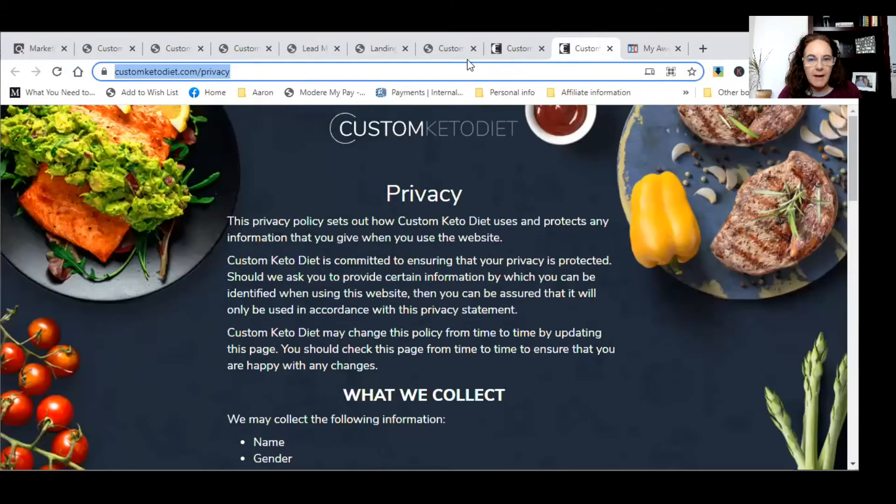
click(656, 49)
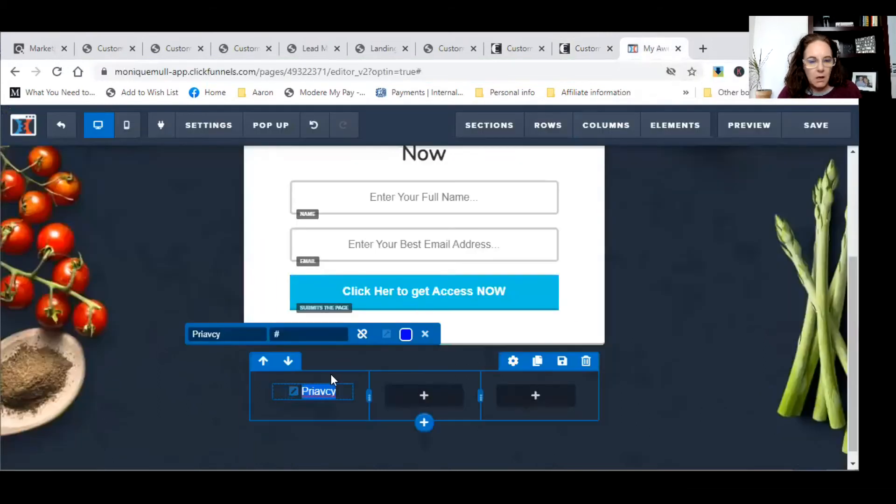
click(325, 332)
key(ctrl+v)
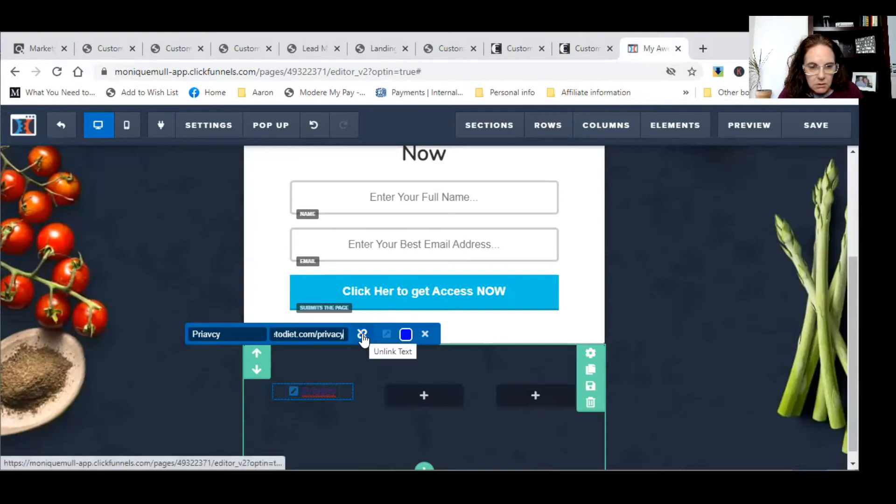
- Give the Priavcy link the light #f1f4f8 link colour
click(406, 334)
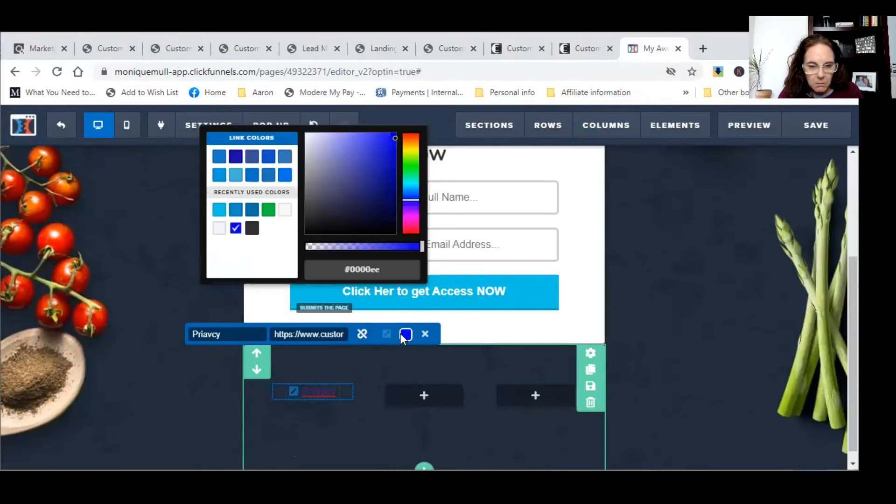
click(219, 228)
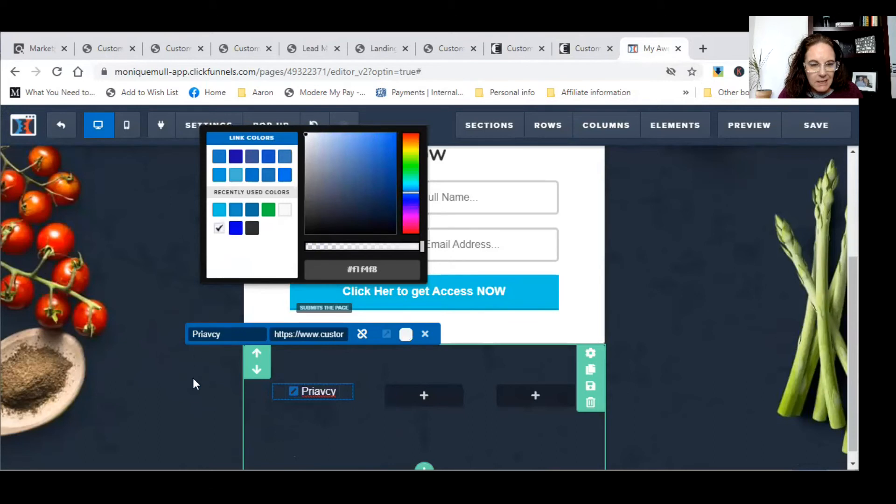
click(320, 365)
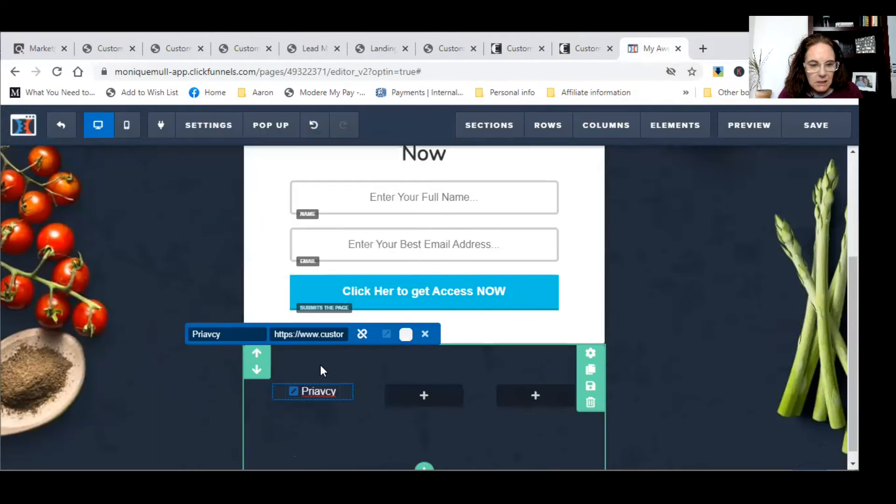
click(316, 417)
click(409, 404)
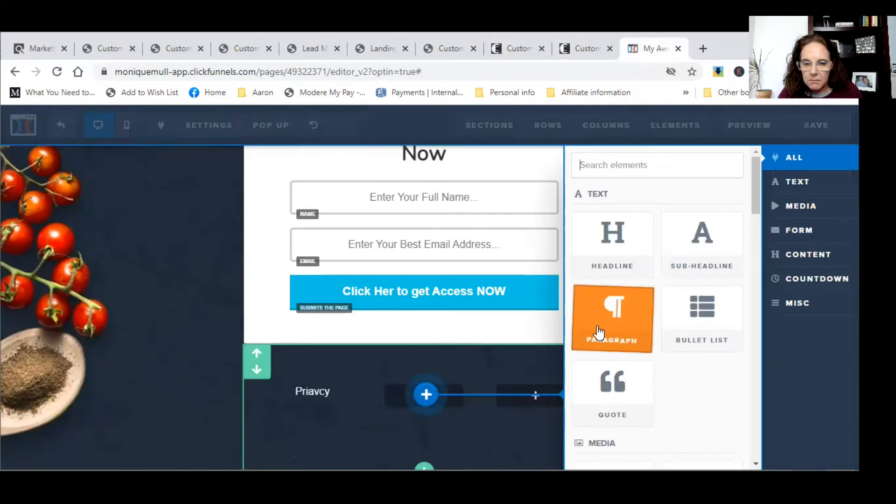
- Add a Paragraph to the middle footer column with light #f1f4f8 text colour
click(599, 332)
click(424, 412)
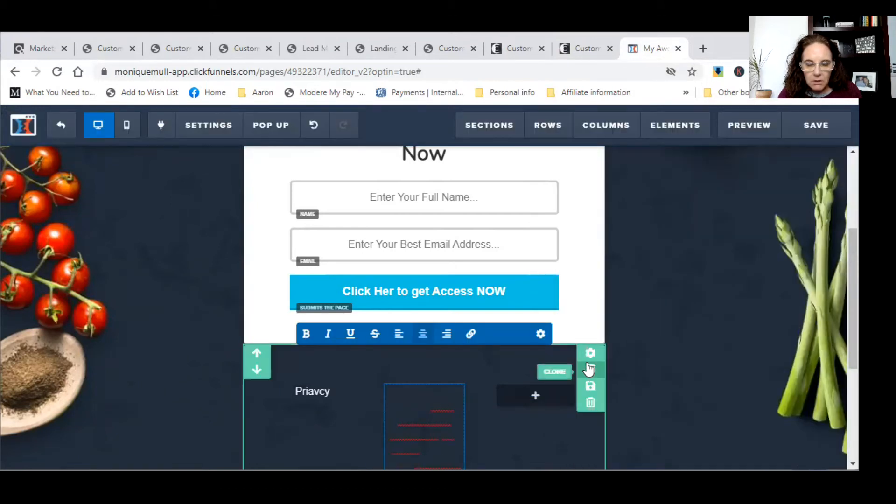
scroll(776, 409, down, 4)
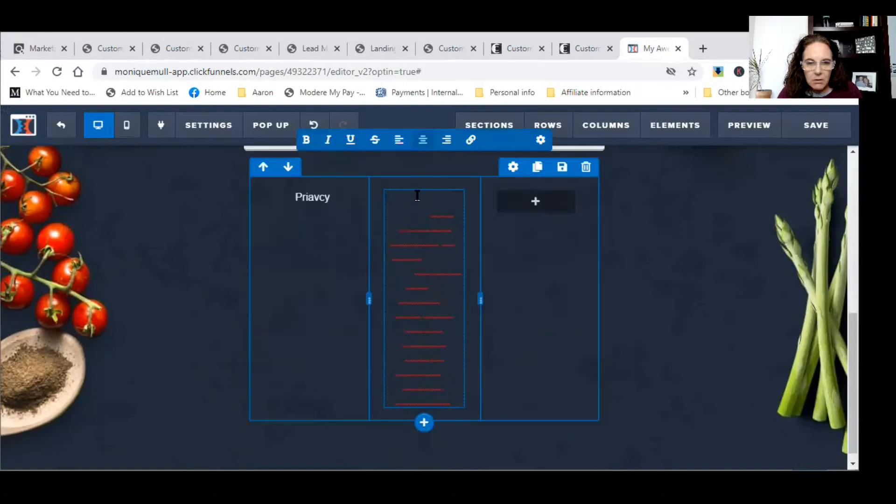
click(192, 294)
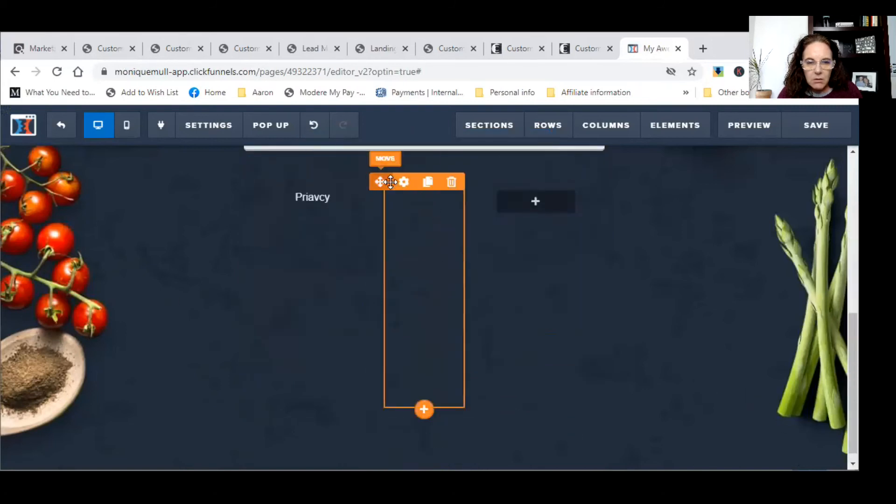
click(421, 206)
click(741, 368)
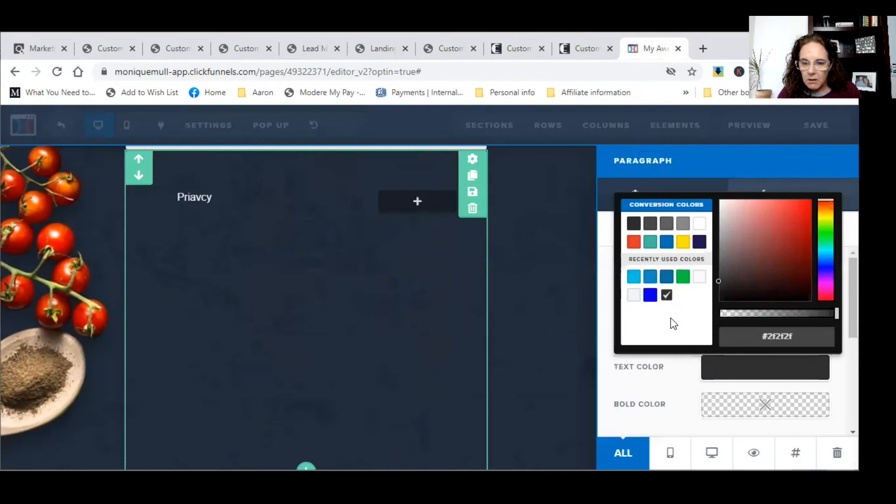
click(632, 296)
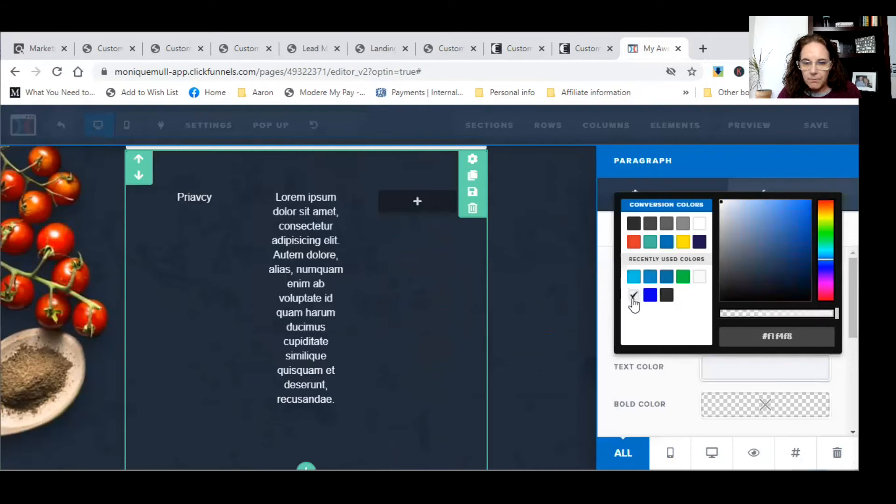
click(308, 387)
- Replace the middle paragraph's placeholder text with 'Disclaimer'
click(443, 389)
drag(457, 399, 389, 198)
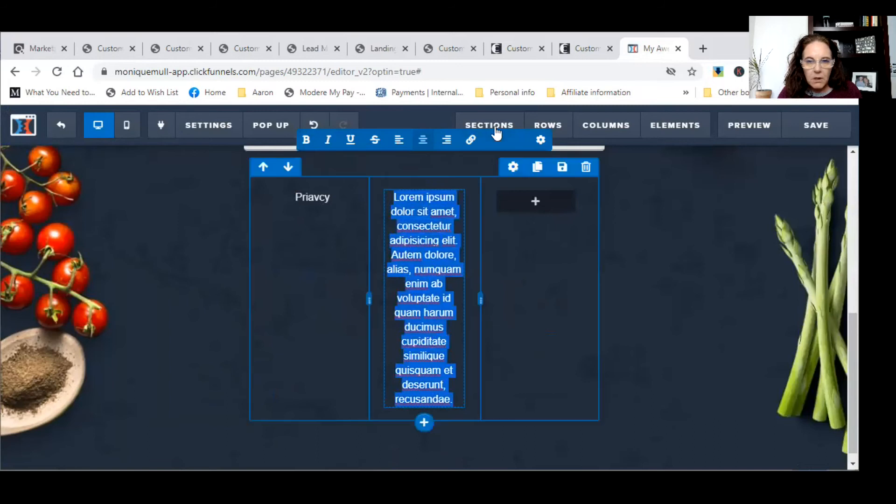
click(588, 47)
click(517, 45)
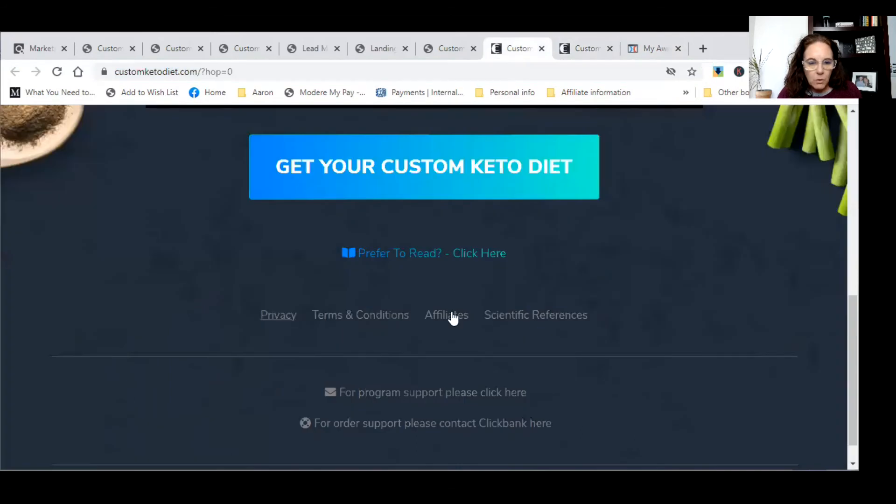
click(602, 50)
click(510, 54)
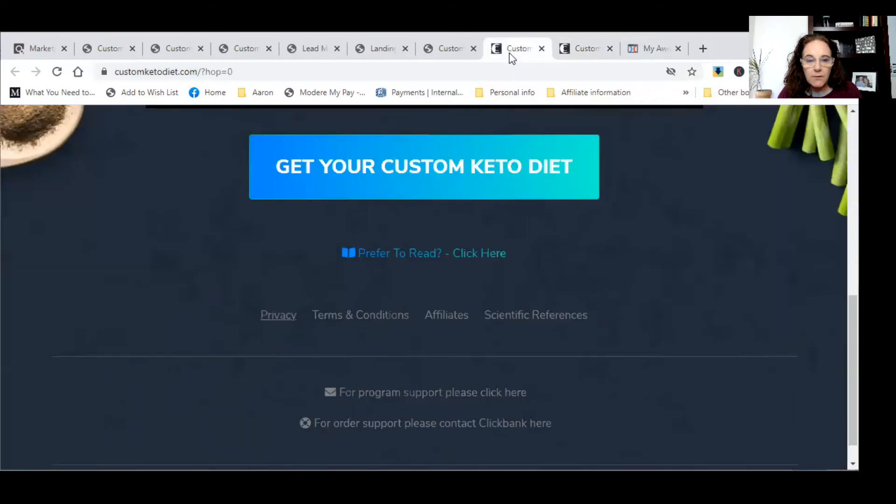
click(648, 48)
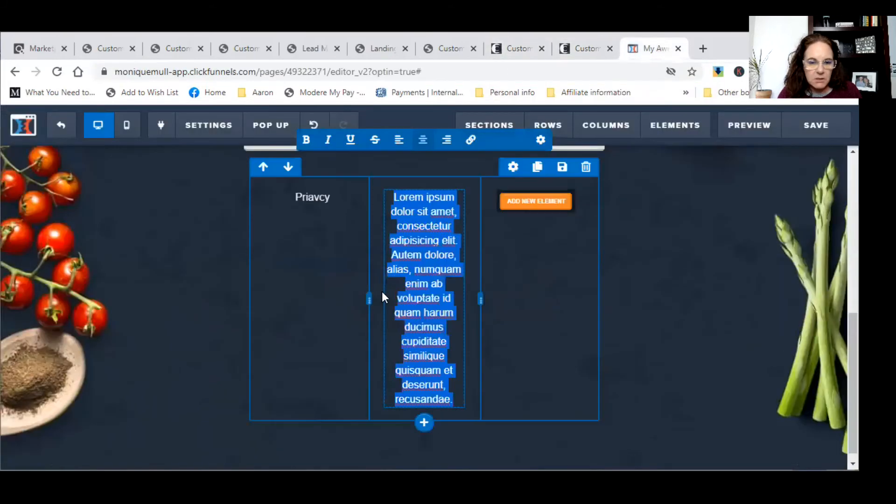
text(Di)
text(scloam)
key(BackSpace)
key(BackSpace)
key(BackSpace)
text(aimer)
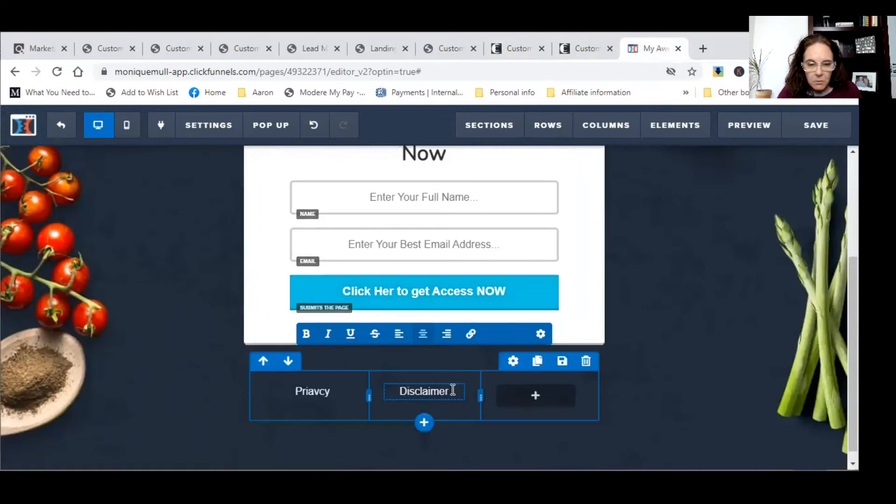
drag(451, 391, 400, 391)
- Copy the Terms & Conditions page address (customketodiet.com/site/terms) from the live site
click(588, 45)
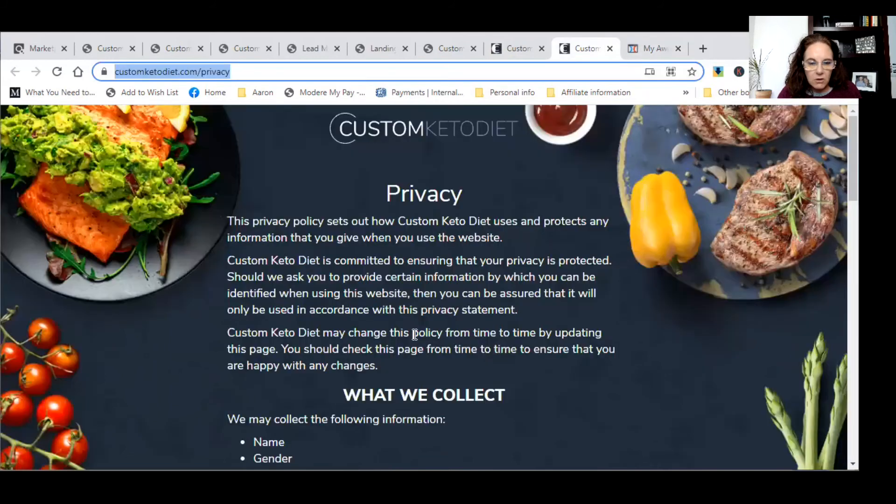
click(609, 49)
click(528, 52)
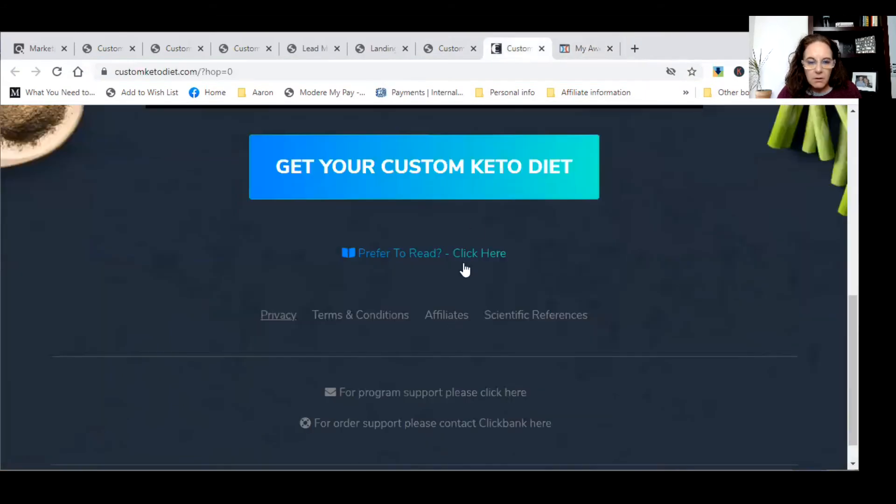
click(366, 322)
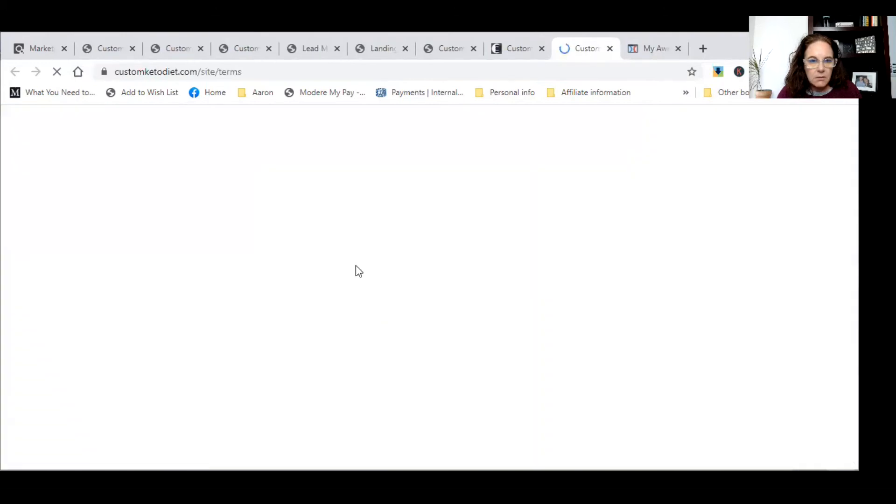
click(251, 73)
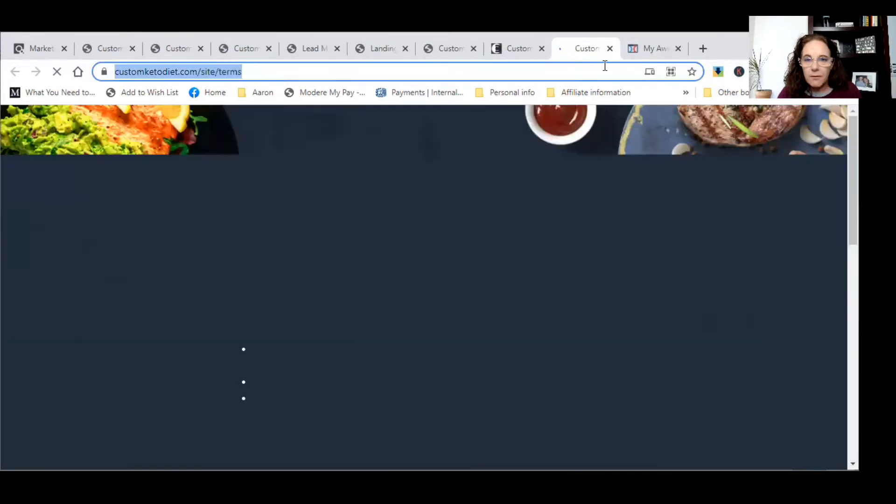
click(631, 48)
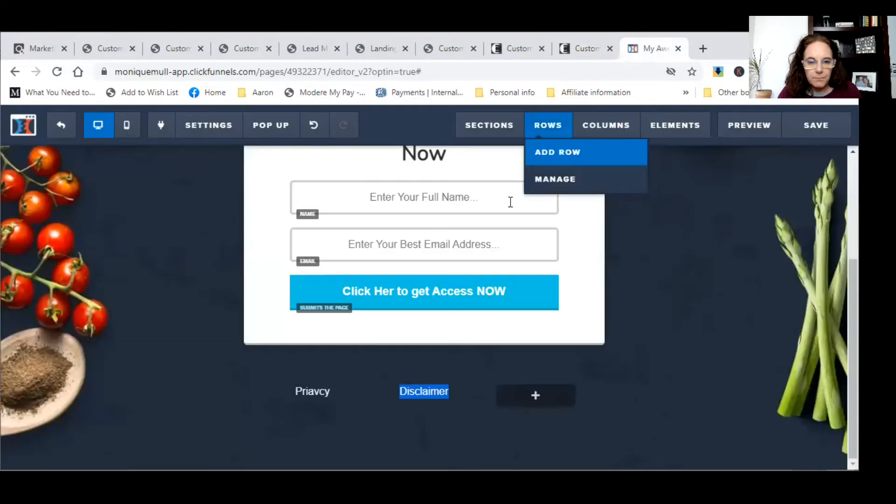
- Link 'Disclaimer' to the terms page URL in the light link colour
right_click(428, 391)
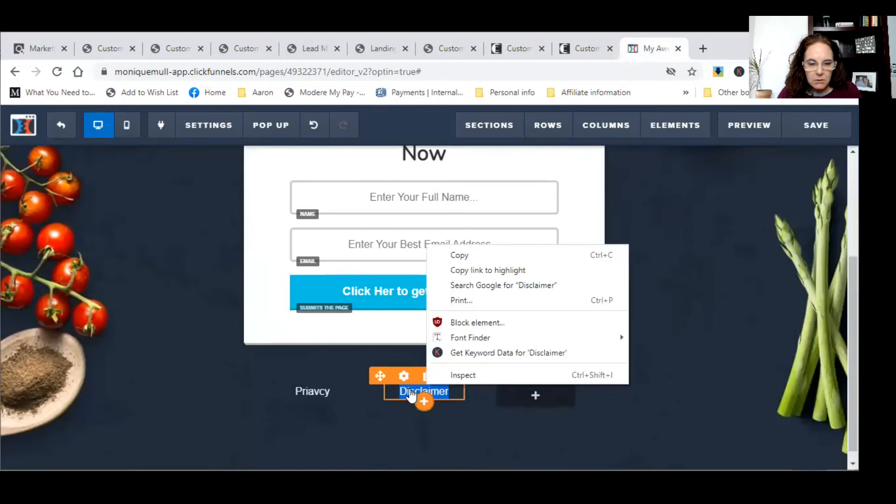
click(410, 394)
click(470, 334)
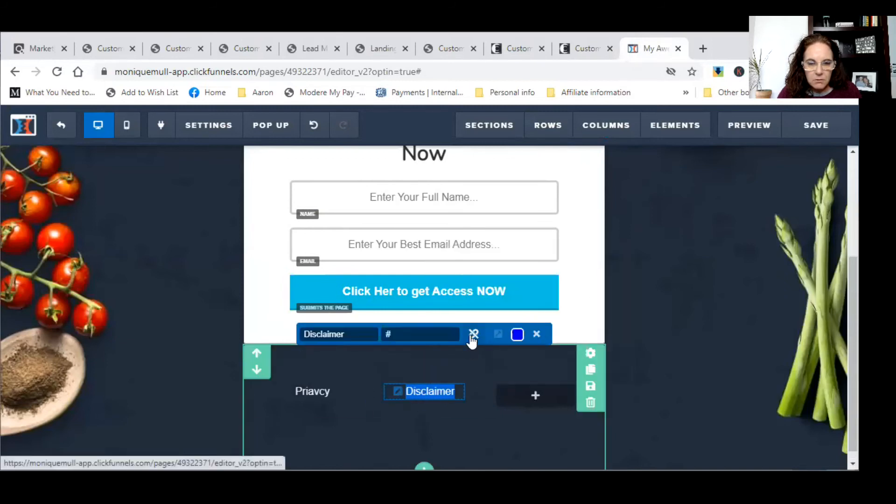
click(430, 333)
key(ctrl+v)
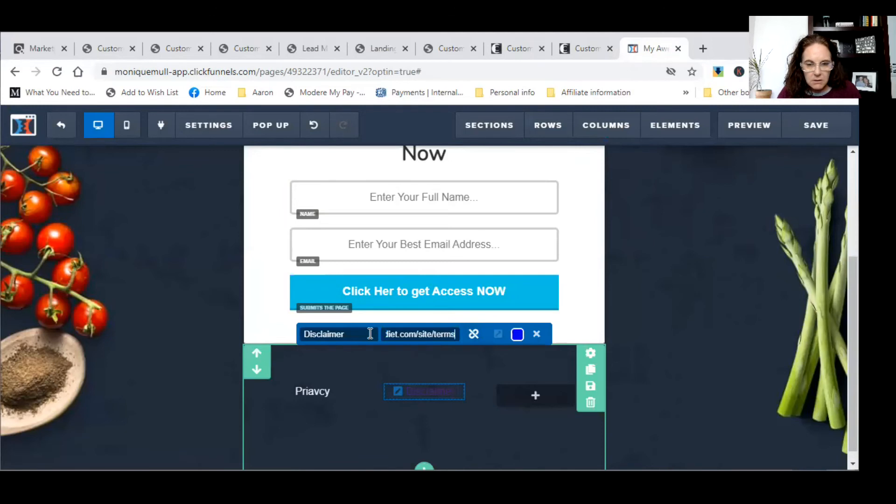
click(517, 335)
click(330, 228)
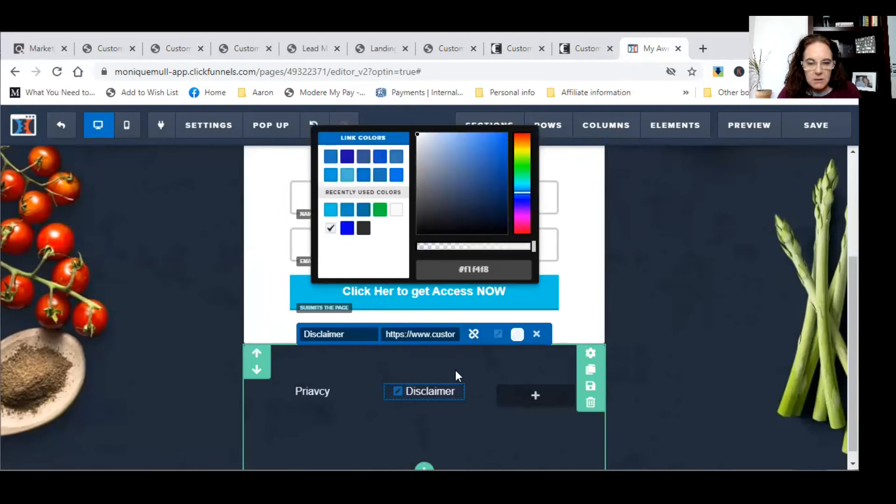
click(521, 394)
click(536, 395)
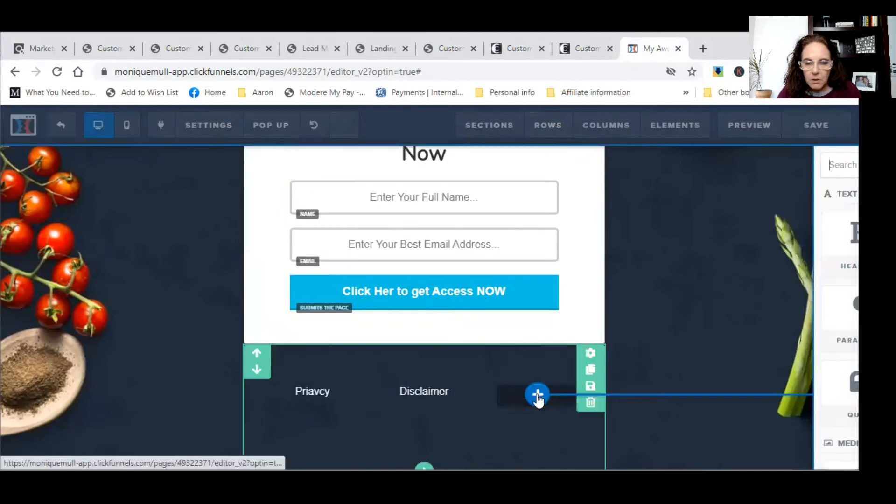
- Add a Paragraph to the third footer column with light #f1f4f8 text colour
click(596, 333)
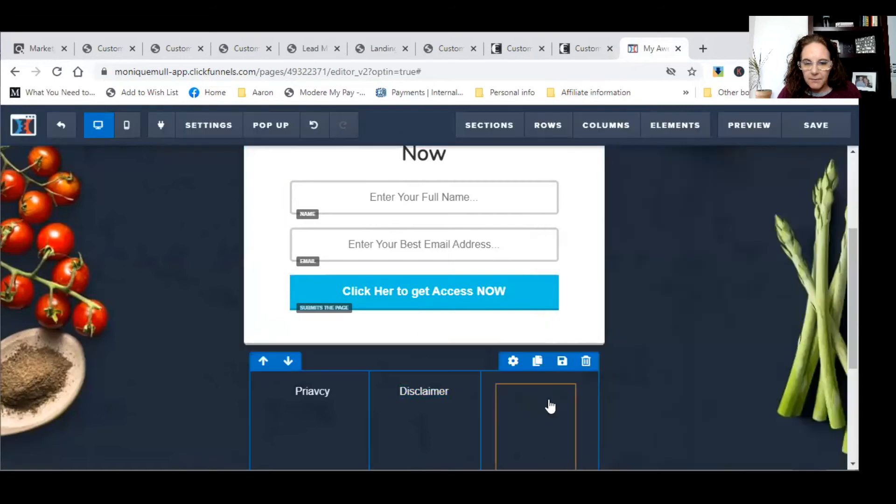
click(546, 416)
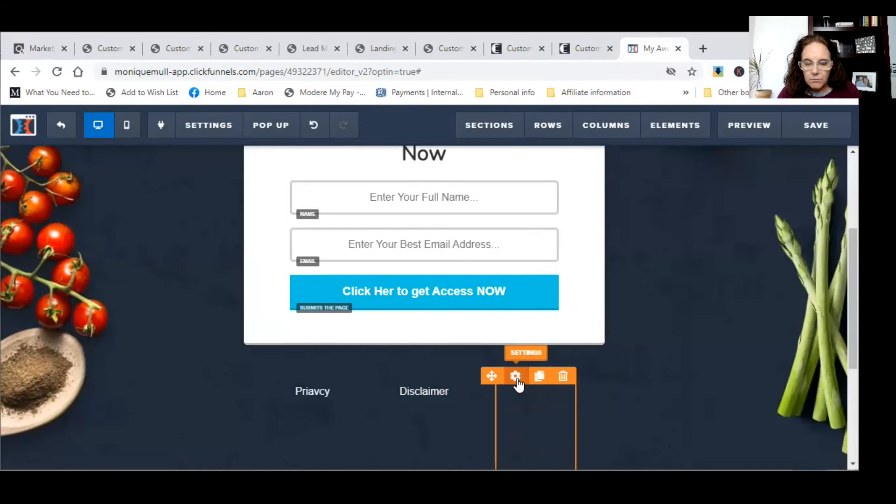
click(515, 377)
click(742, 371)
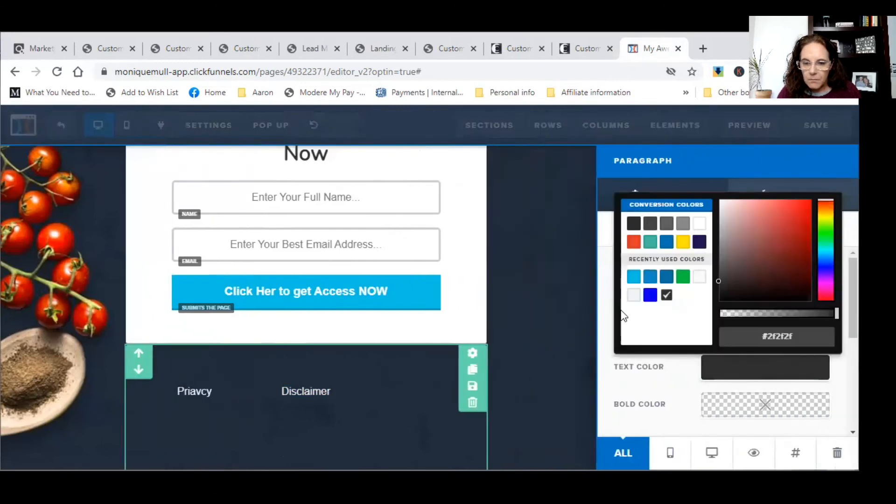
click(633, 294)
click(457, 413)
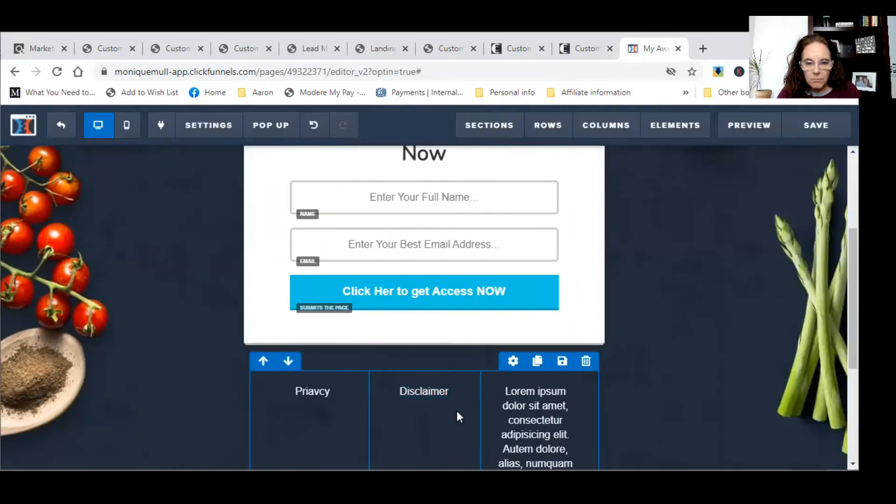
- Replace the third column's placeholder text with 'Contact Us'
scroll(466, 401, down, 5)
click(552, 359)
drag(560, 387, 499, 186)
text(Co)
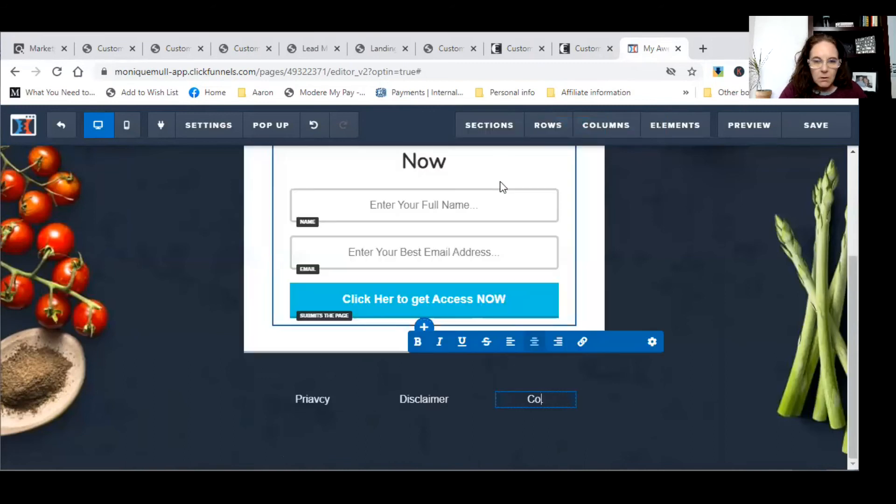
text(ntace U)
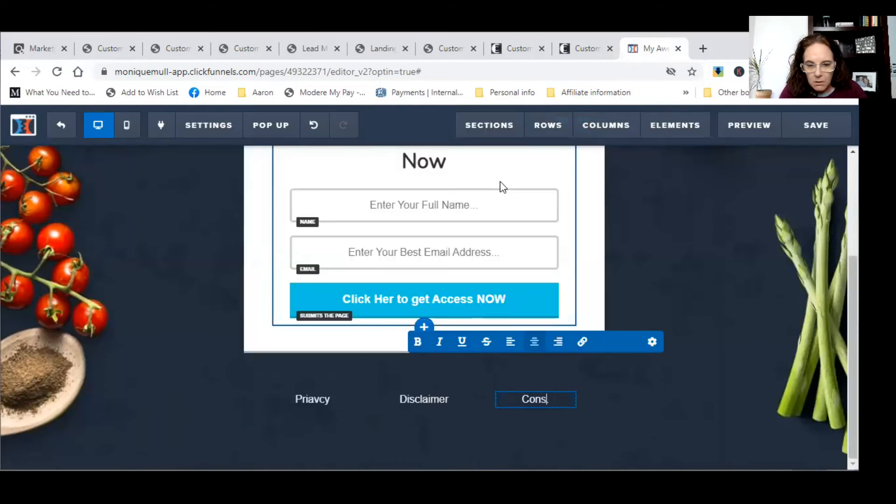
key(BackSpace)
key(BackSpace)
key(BackSpace)
text(t US.)
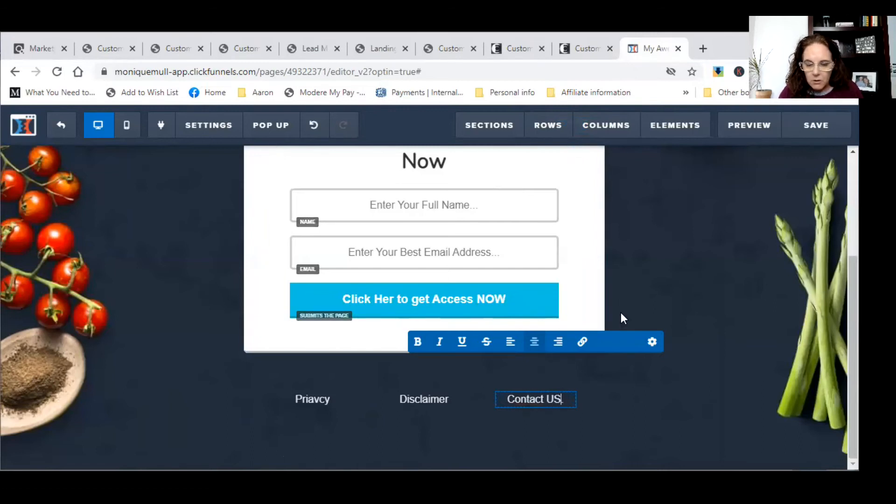
key(BackSpace)
key(BackSpace)
key(BackSpace)
text(Us)
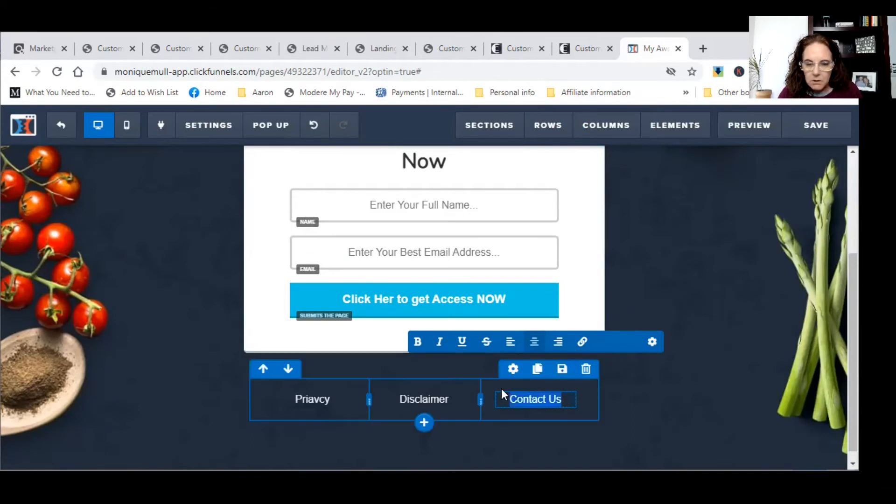
drag(507, 398, 569, 356)
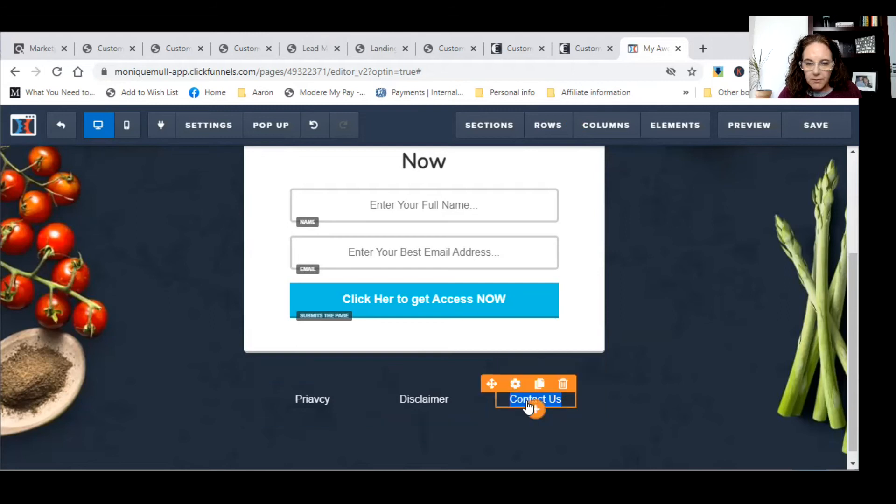
- Make 'Contact Us' a white link to the site owner's e-mail address
click(502, 398)
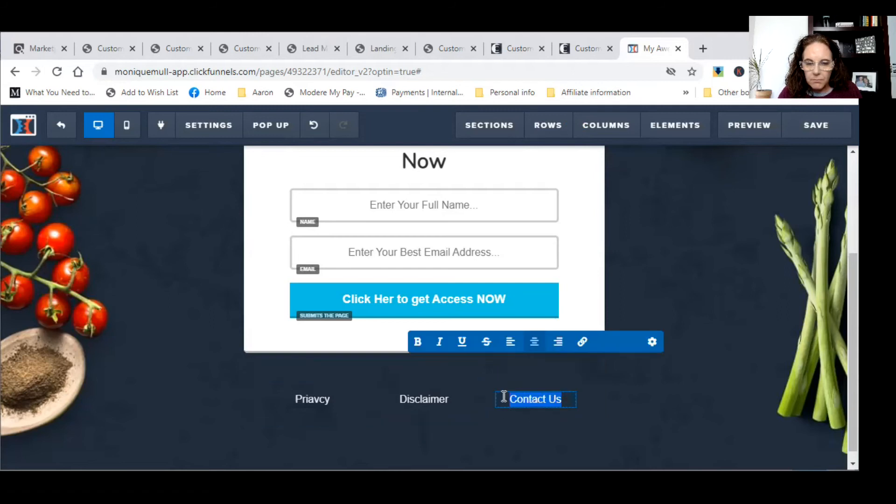
click(580, 348)
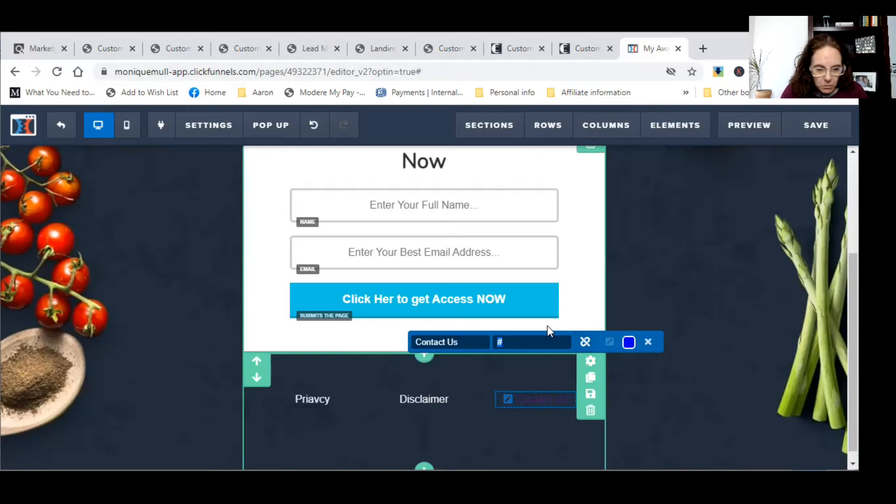
key(BackSpace)
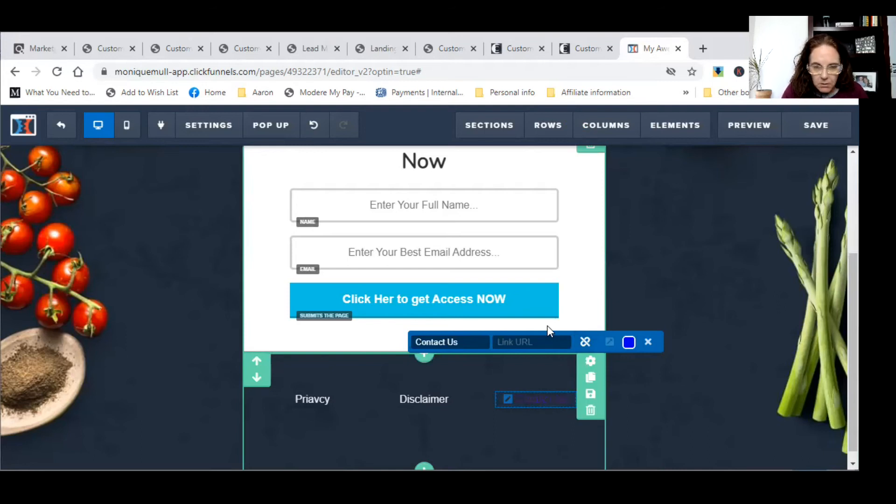
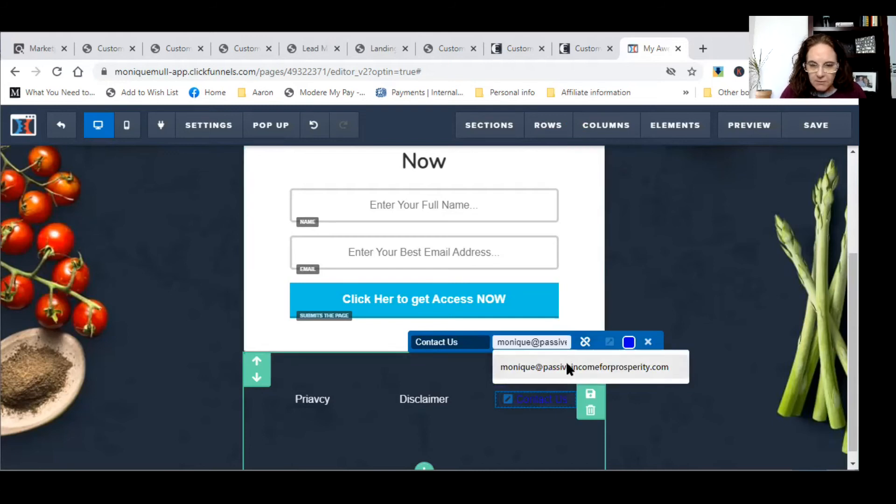
click(567, 367)
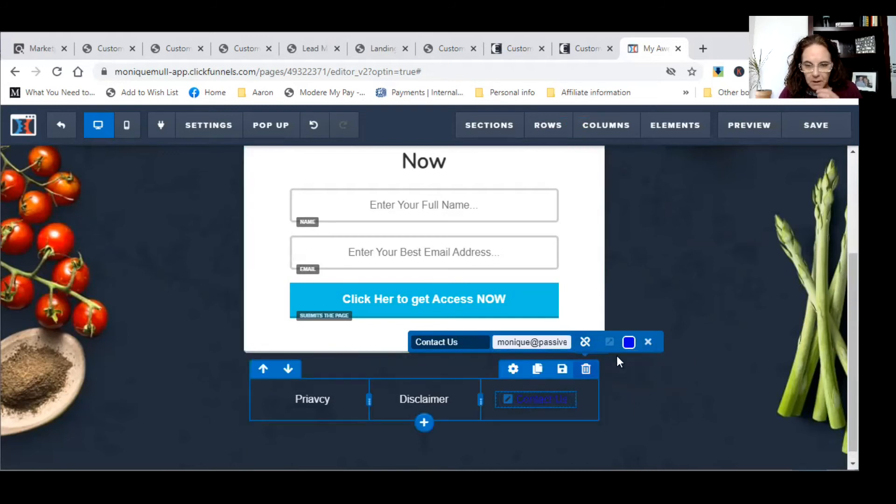
click(629, 342)
click(442, 235)
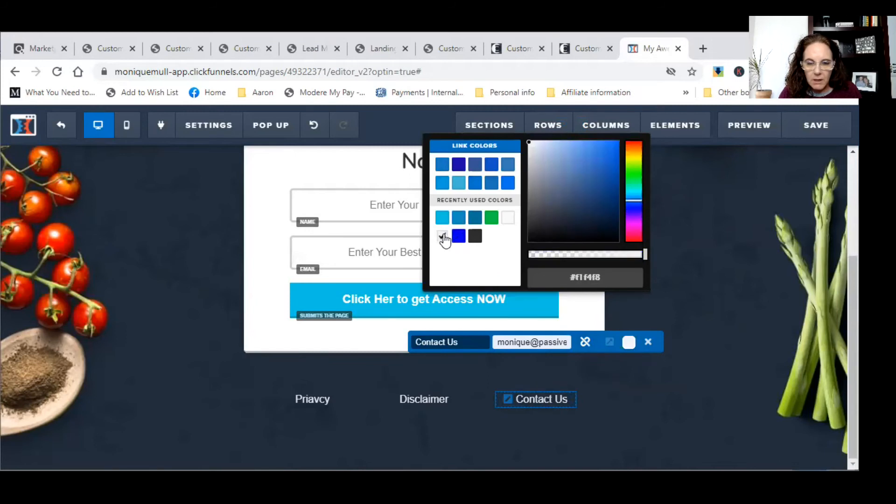
click(618, 397)
scroll(722, 286, up, 3)
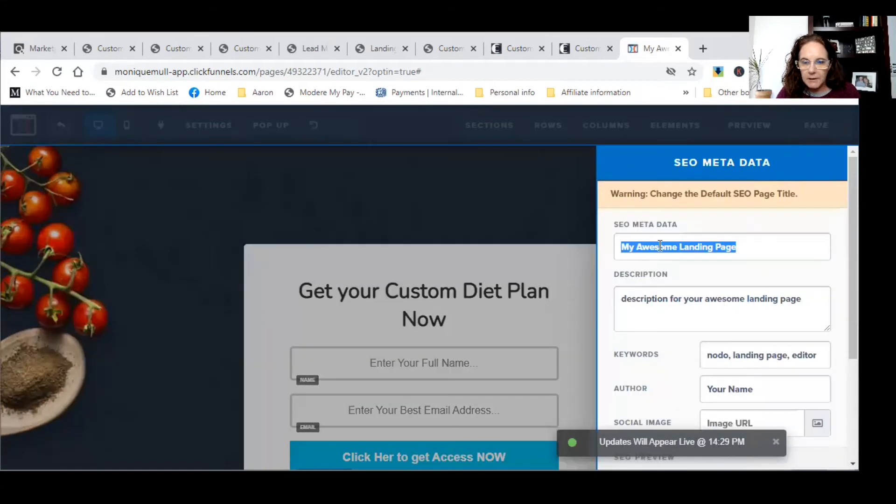
- Enter the SEO title 'Customer Keto Diet' and a matching description
key(BackSpace)
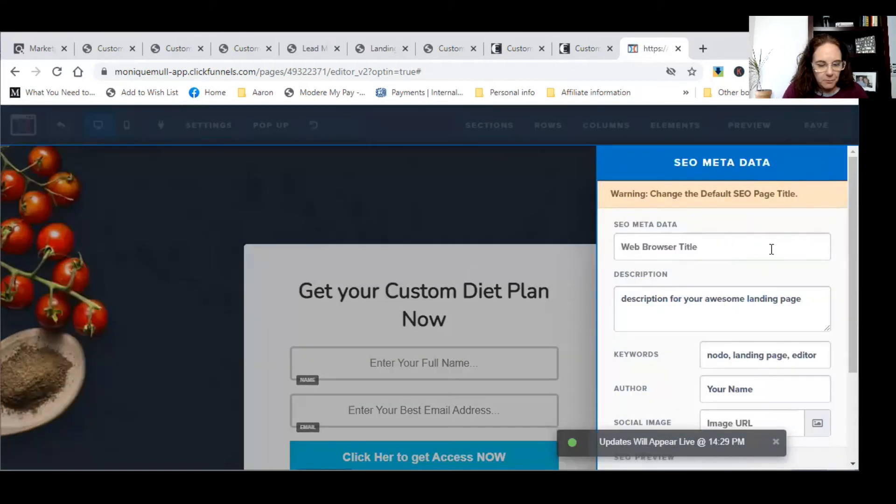
text(CUstomer)
key(BackSpace)
key(BackSpace)
key(BackSpace)
key(BackSpace)
key(BackSpace)
key(BackSpace)
key(BackSpace)
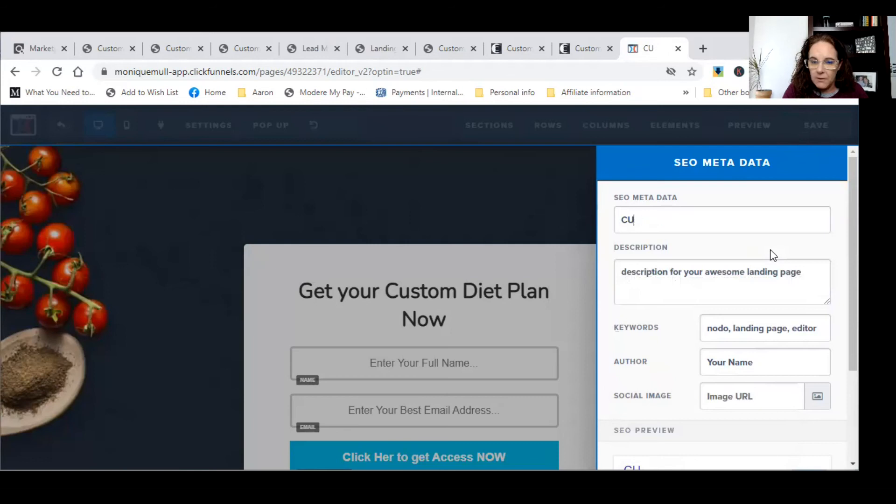
text(ustomer Keto Diet)
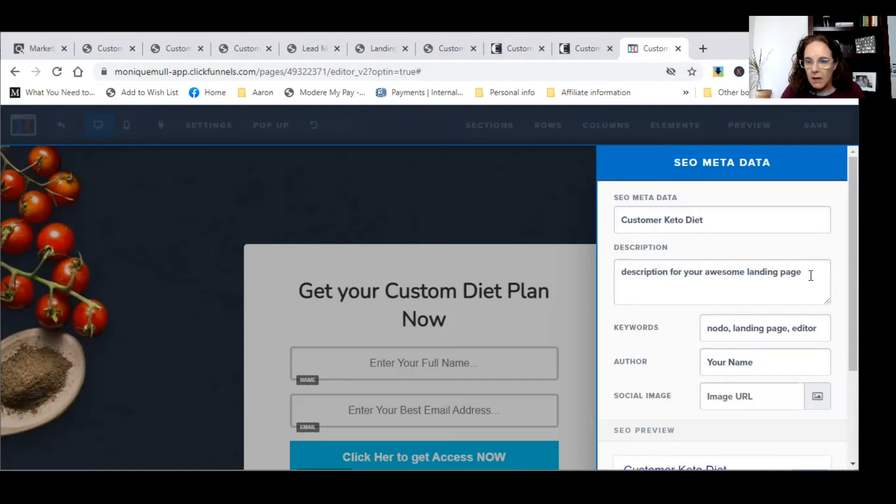
drag(811, 275, 505, 256)
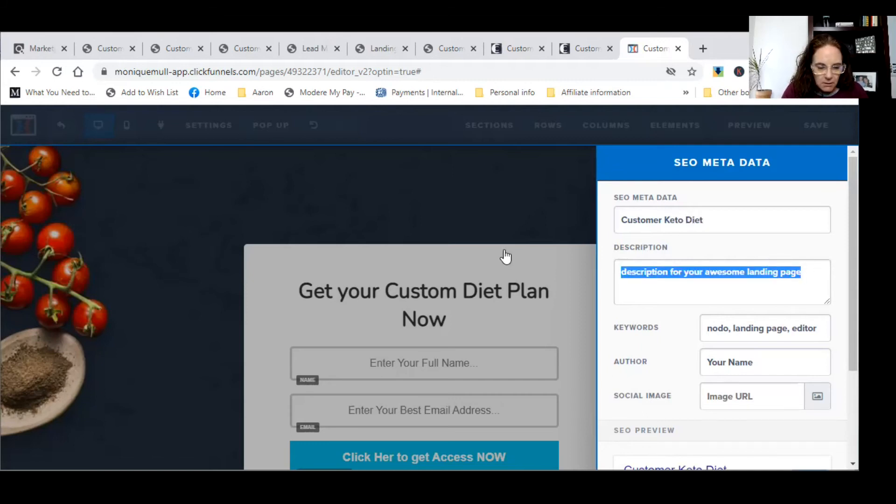
text(Cli)
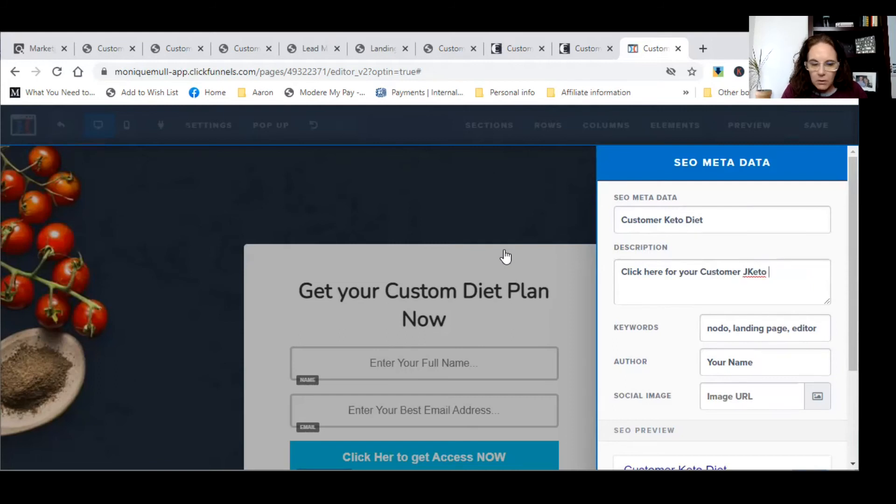
text(K)
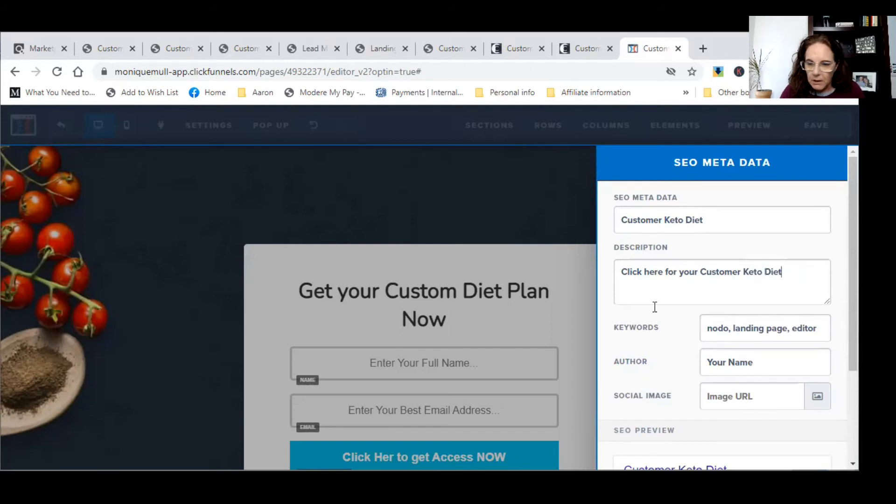
- Set the SEO keywords to 'Keto, weightloss, nutrition' and save the page
drag(816, 327, 574, 324)
text(K)
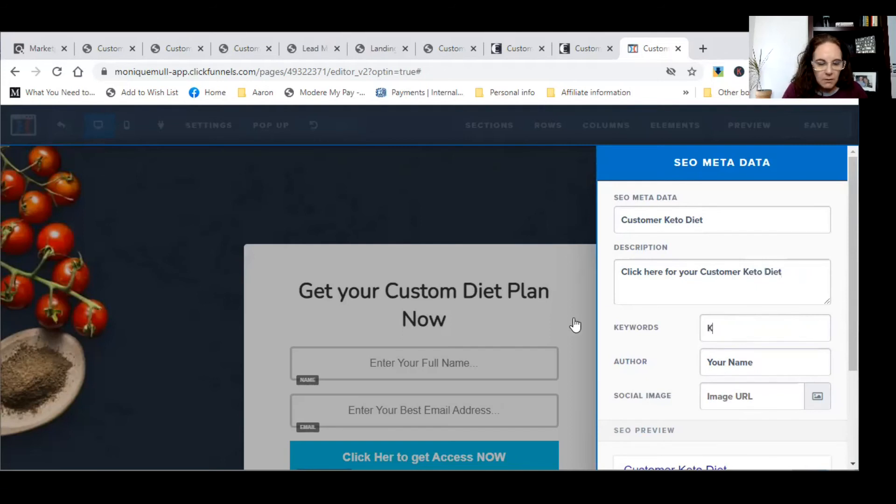
text(eto,)
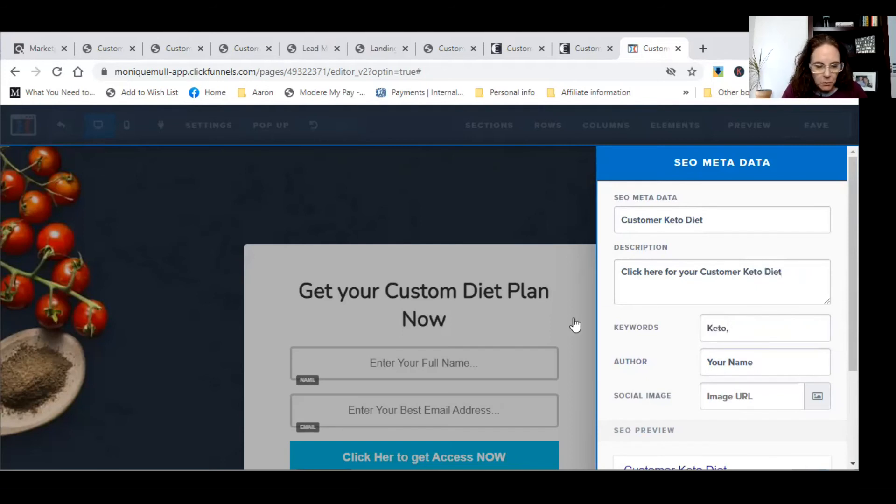
text( weightloss, )
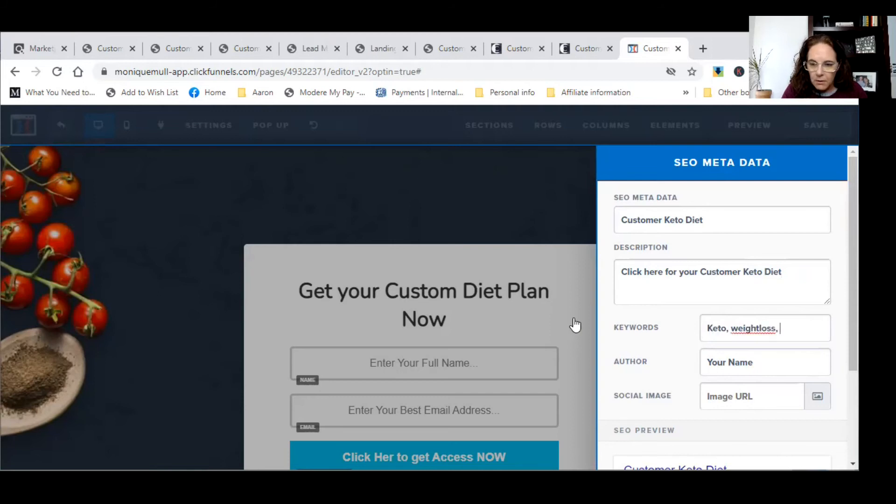
text(nutriiton)
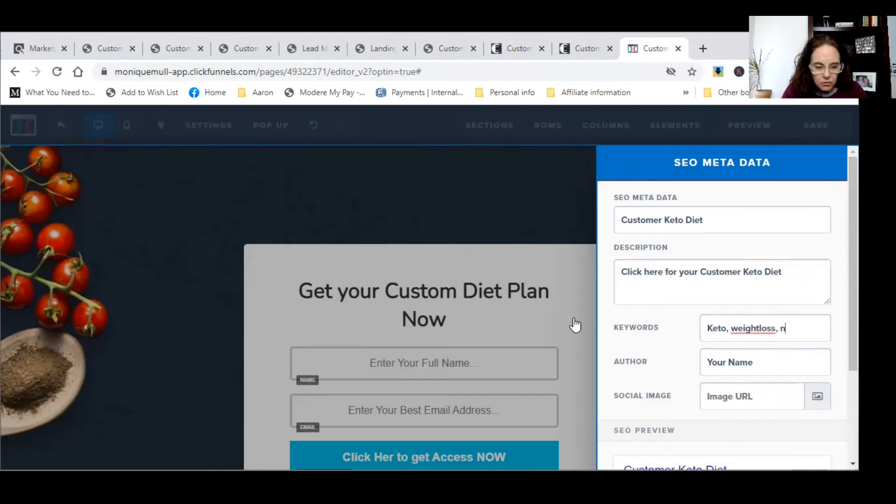
key(BackSpace)
key(BackSpace)
key(BackSpace)
key(BackSpace)
text(ti)
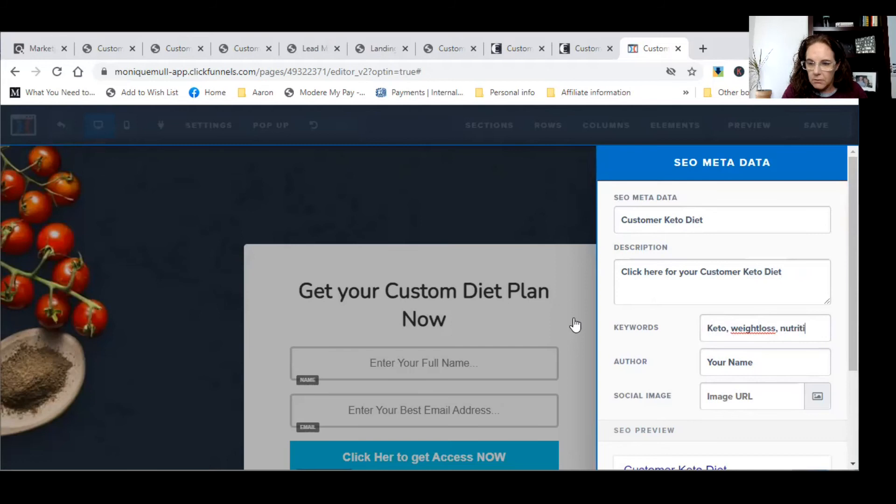
text(on)
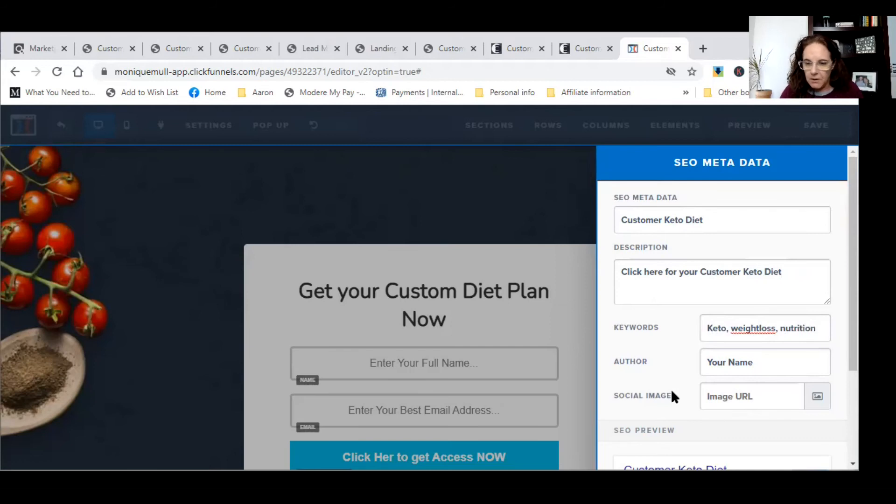
scroll(660, 376, down, 3)
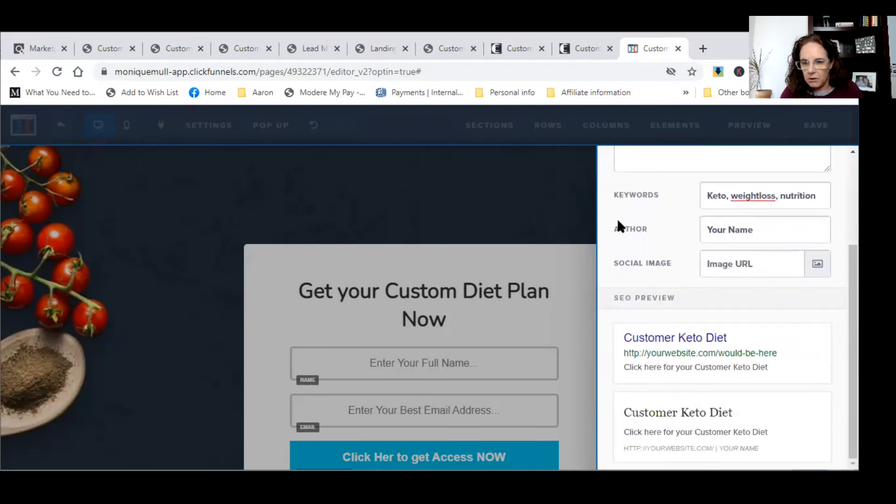
click(567, 214)
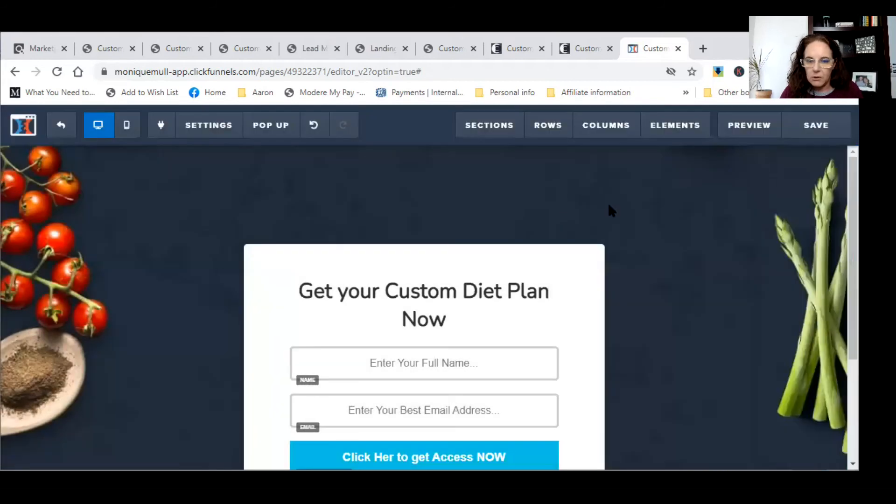
click(798, 133)
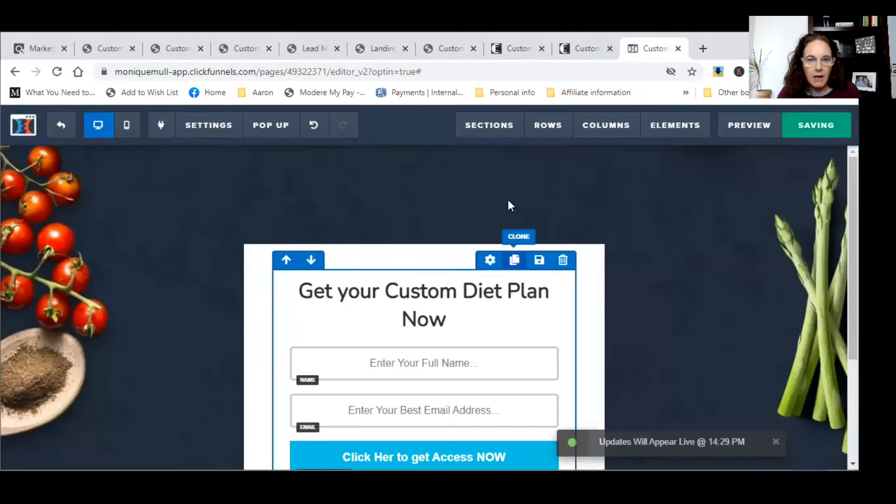
- Copy the Standard Link URL from the CustomKetoDiet affiliate links page
click(517, 43)
click(429, 57)
click(82, 264)
scroll(489, 343, down, 5)
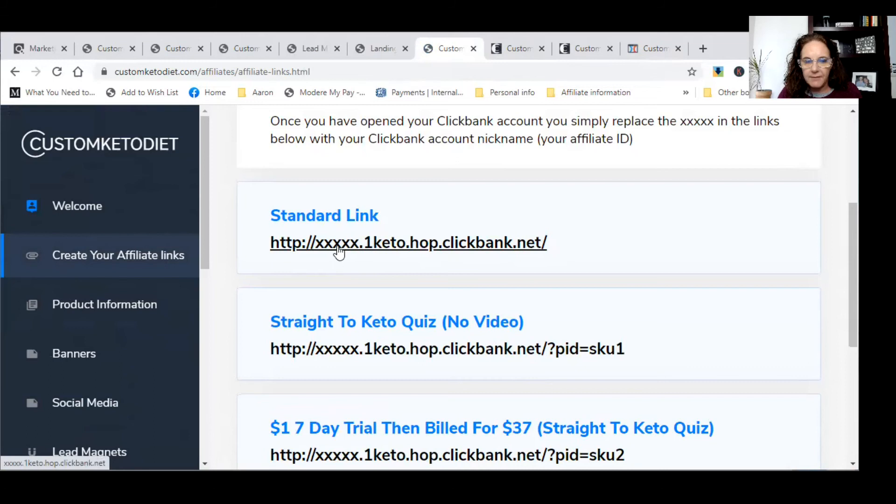
drag(562, 245, 270, 254)
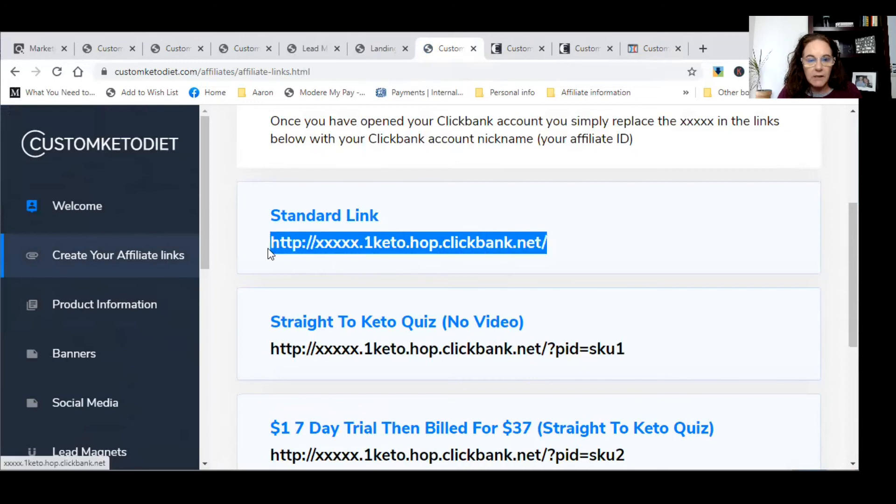
click(634, 45)
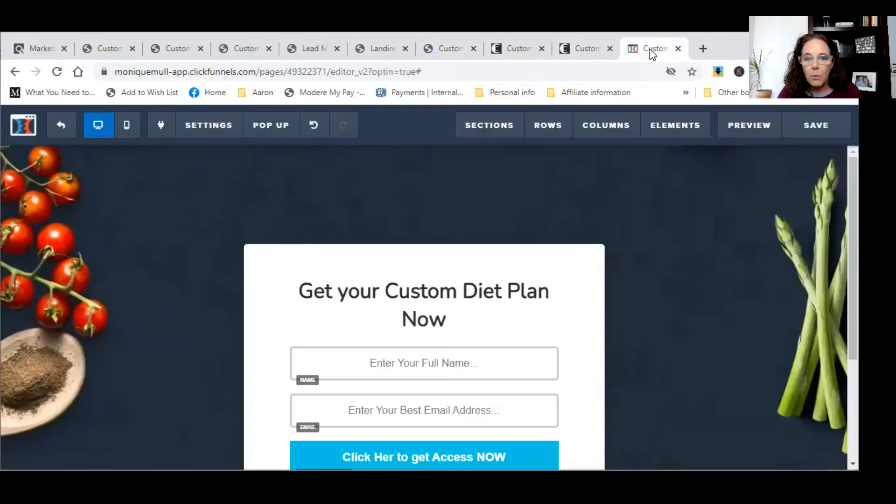
- Review the optin button's Set Action options, keeping it on submitting the form
mouse_move(459, 320)
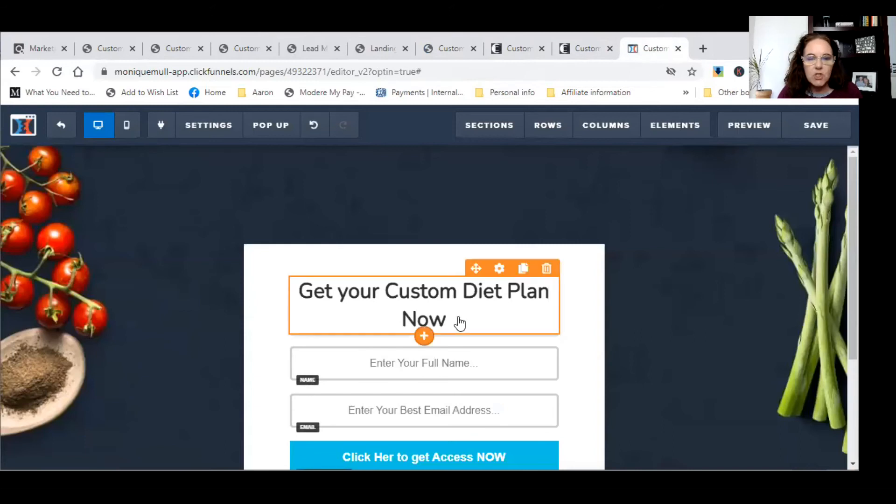
scroll(459, 322, down, 3)
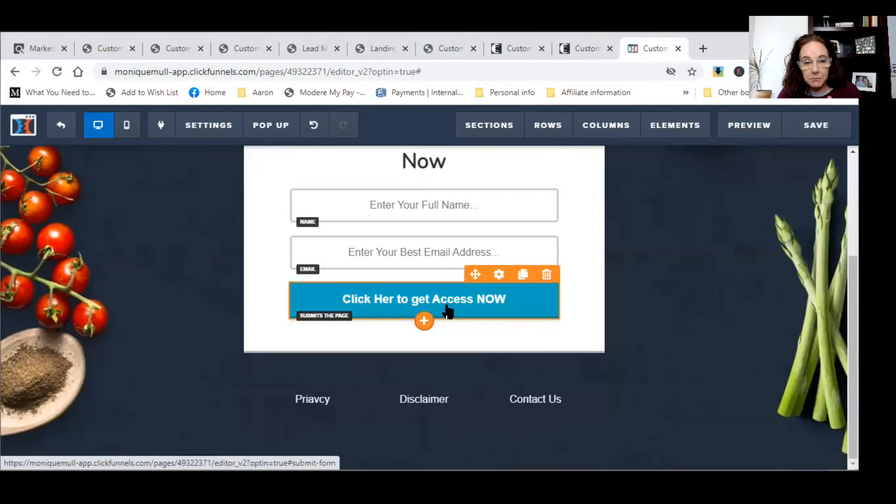
click(497, 275)
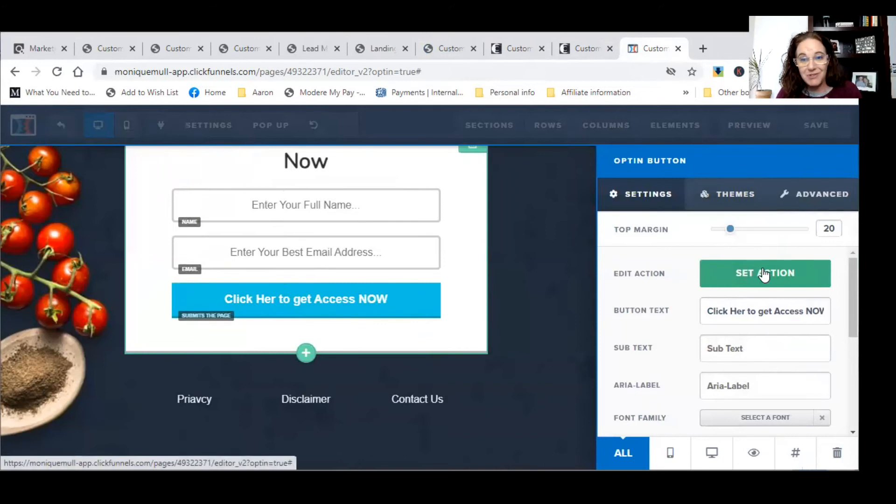
click(764, 274)
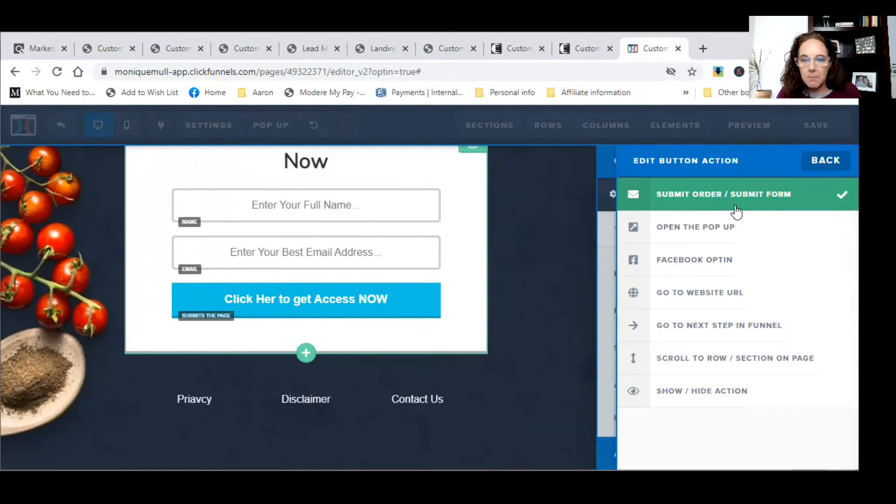
click(569, 261)
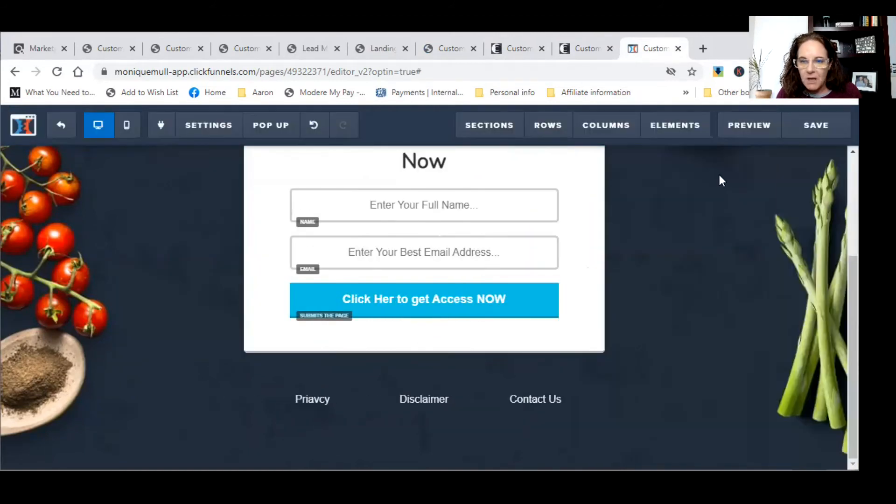
click(444, 295)
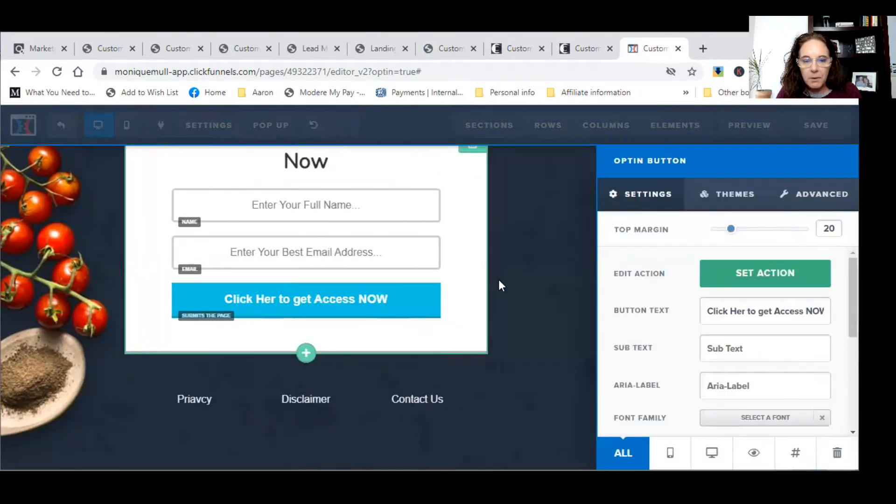
click(499, 281)
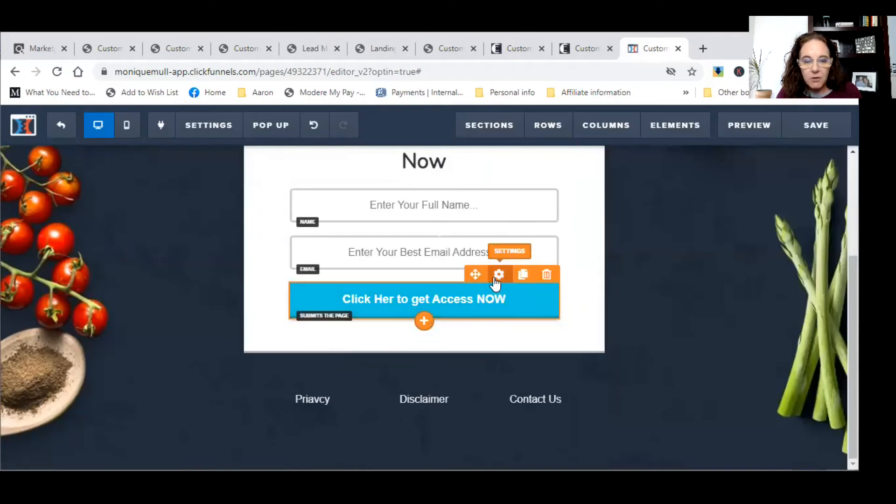
click(495, 276)
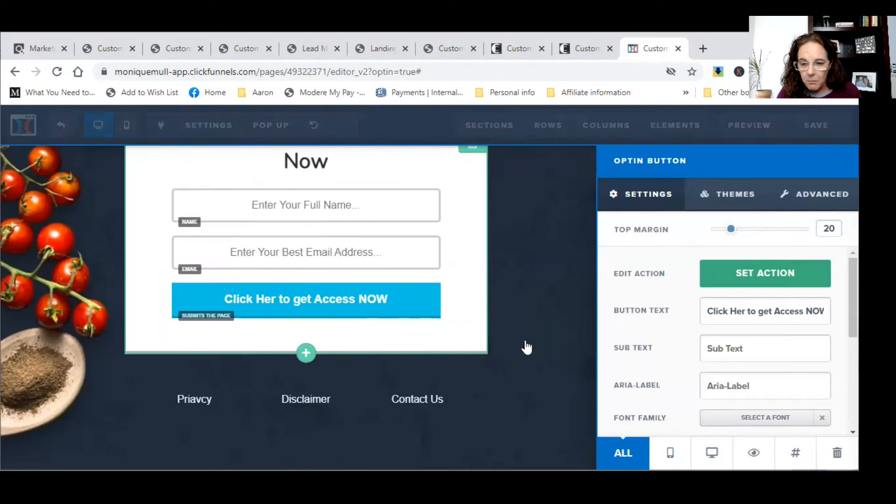
scroll(645, 349, down, 5)
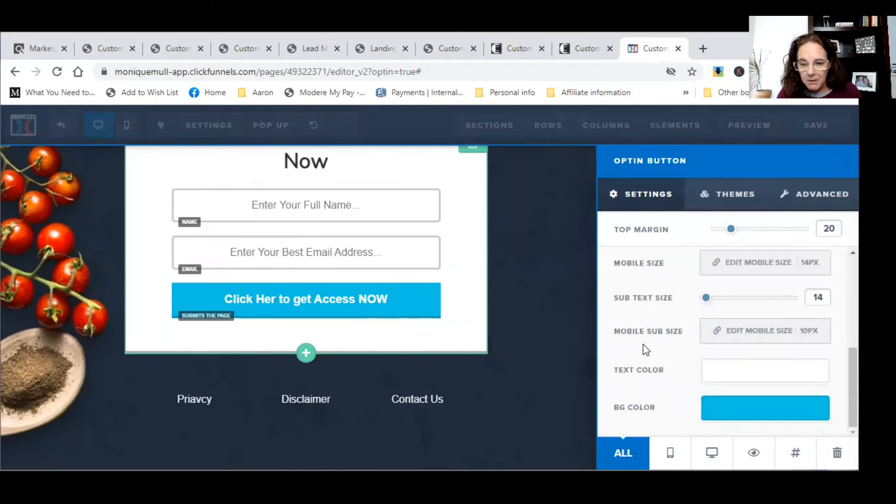
click(575, 277)
- Integrate the optin form with GetResponse Email using Add To Campaign and the chosen list
click(231, 123)
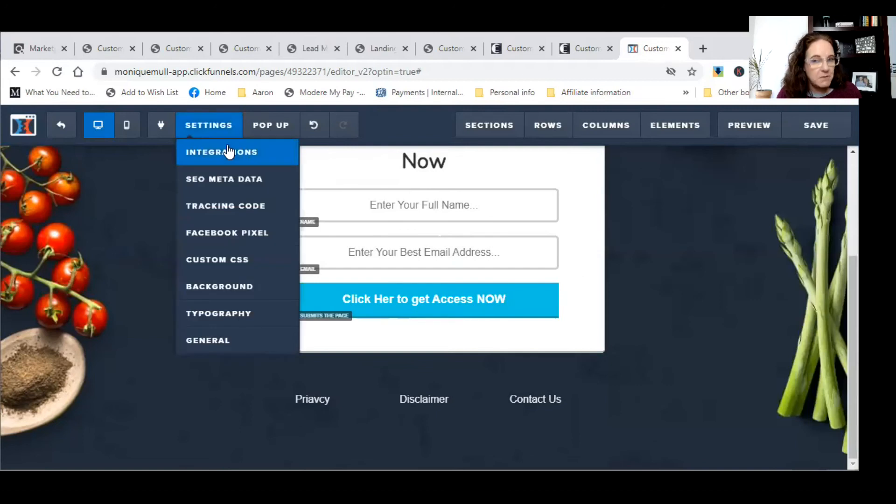
click(228, 151)
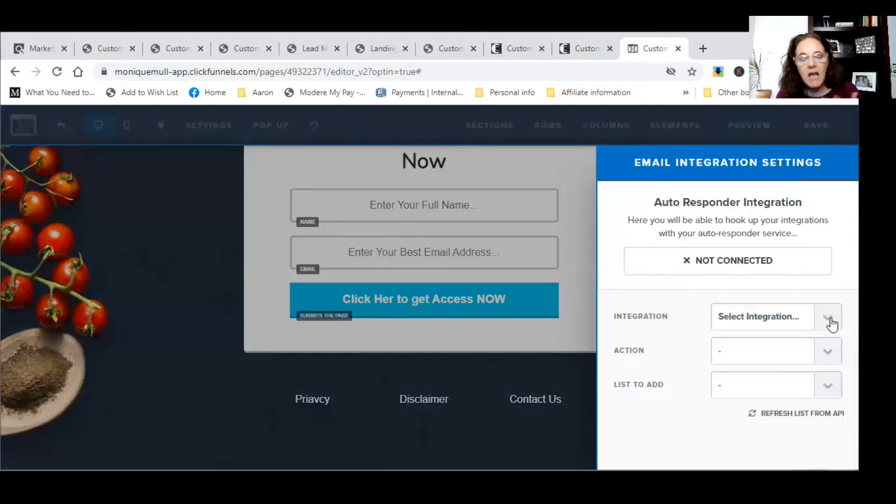
click(831, 322)
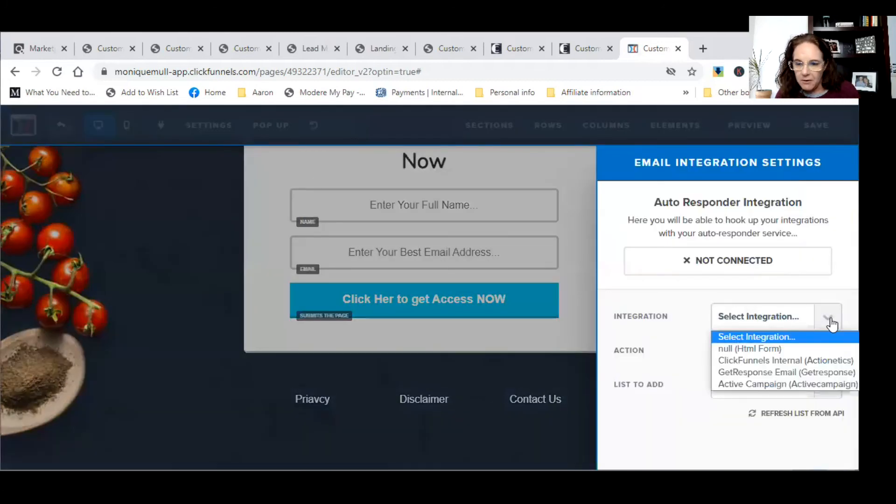
click(805, 381)
click(819, 356)
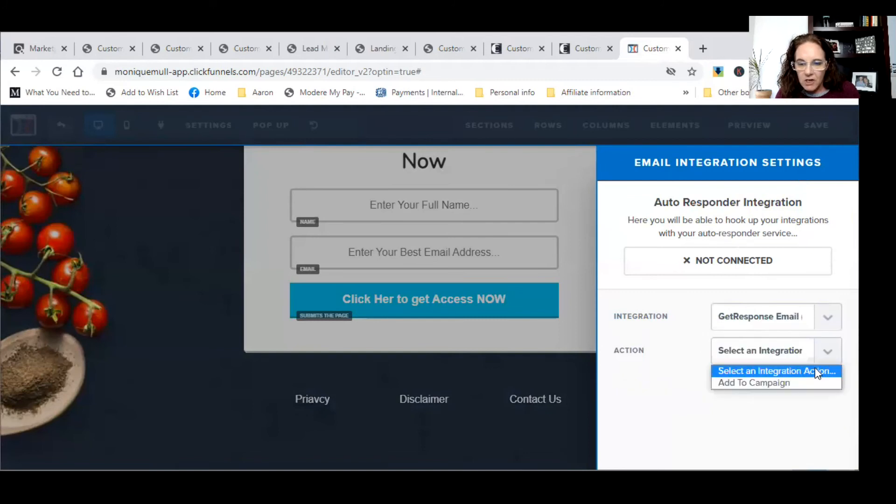
click(815, 382)
click(822, 397)
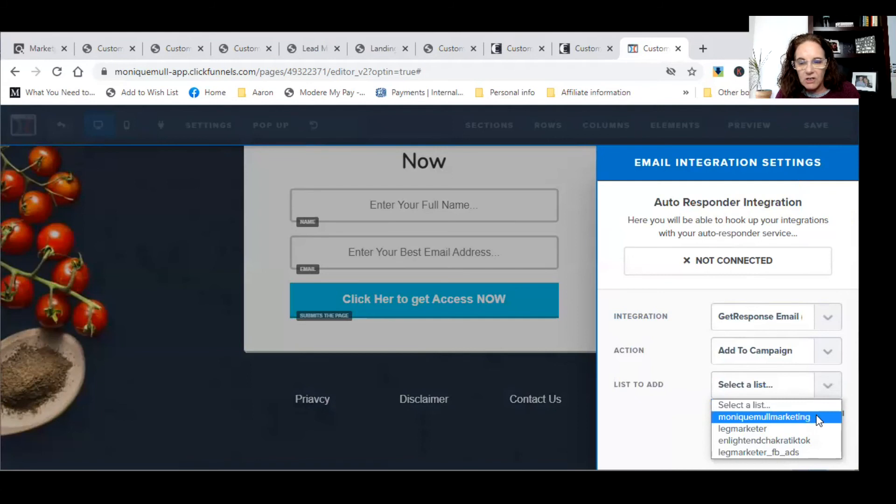
click(817, 418)
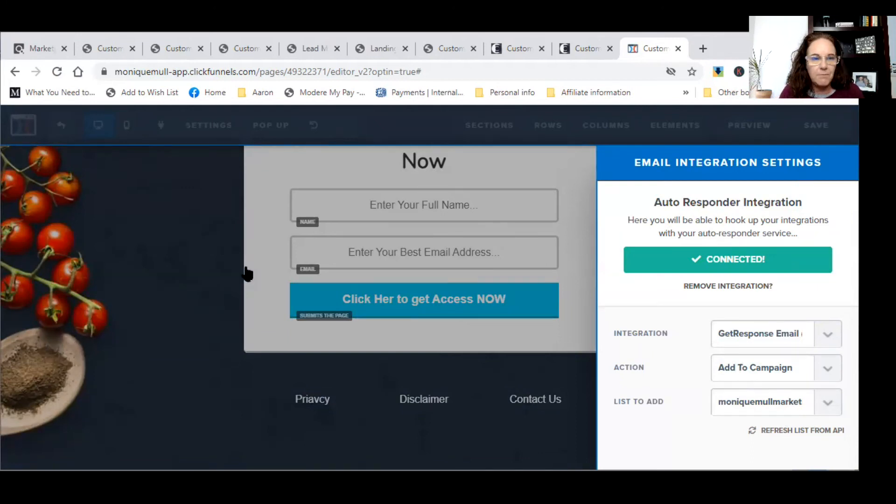
click(214, 258)
mouse_move(224, 131)
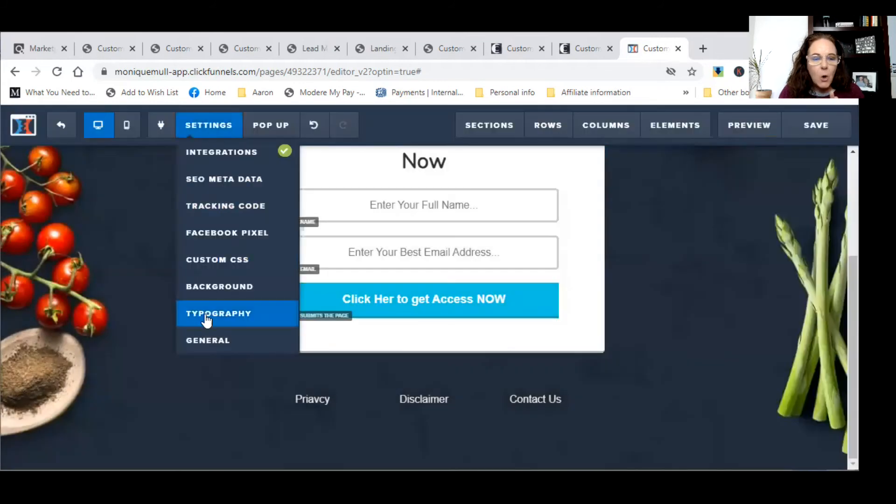
- Set On Submit Go To to the 1keto ClickBank hop link with the affiliate ID
click(207, 339)
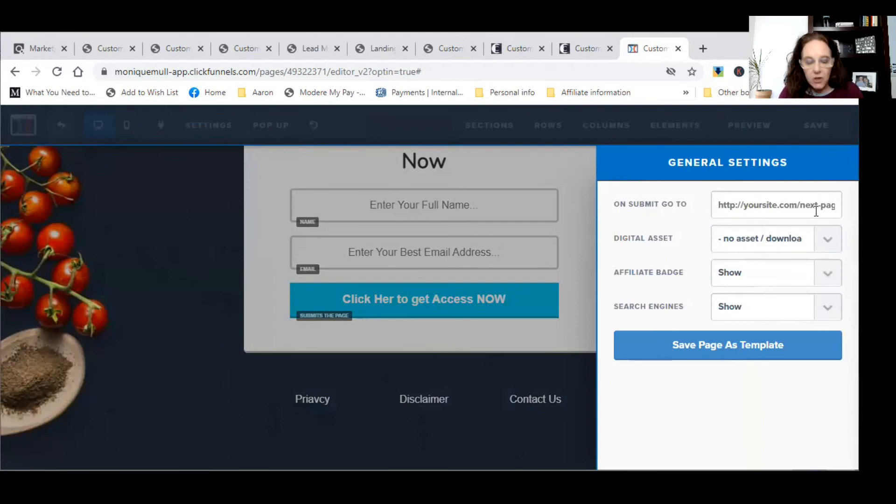
key(ctrl+v)
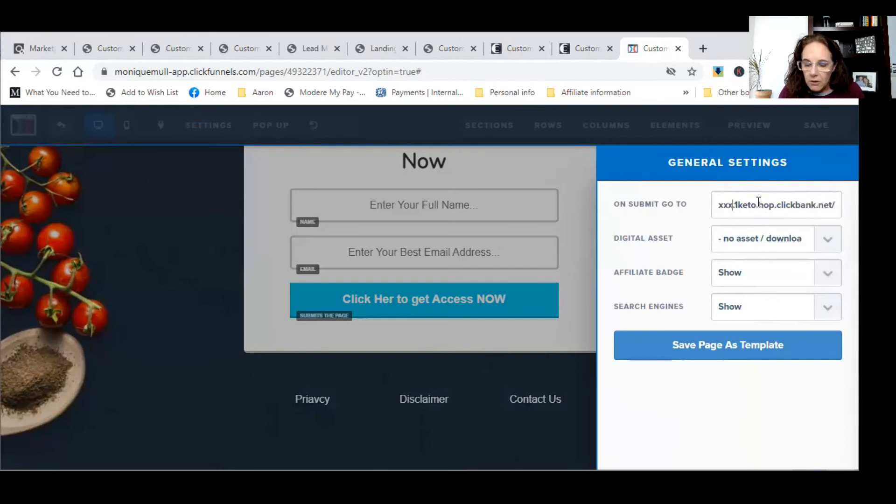
key(BackSpace)
key(BackSpace)
key(BackSpace)
key(BackSpace)
key(BackSpace)
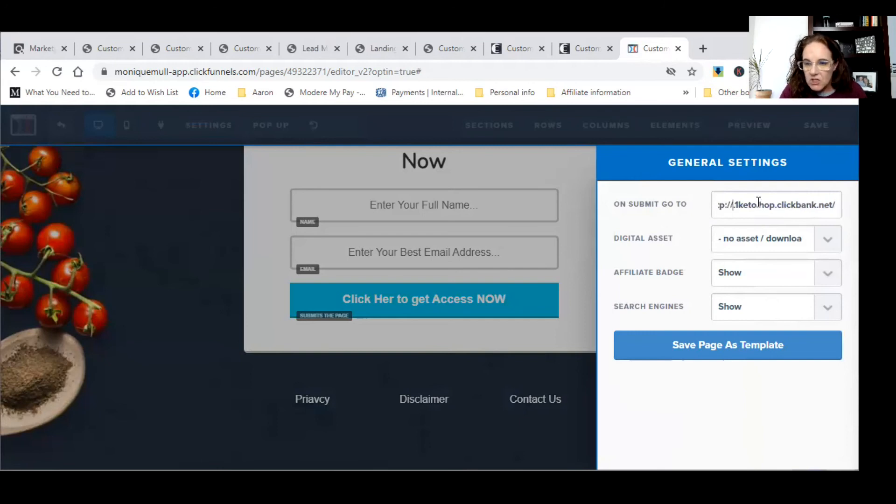
text(moniquemul.)
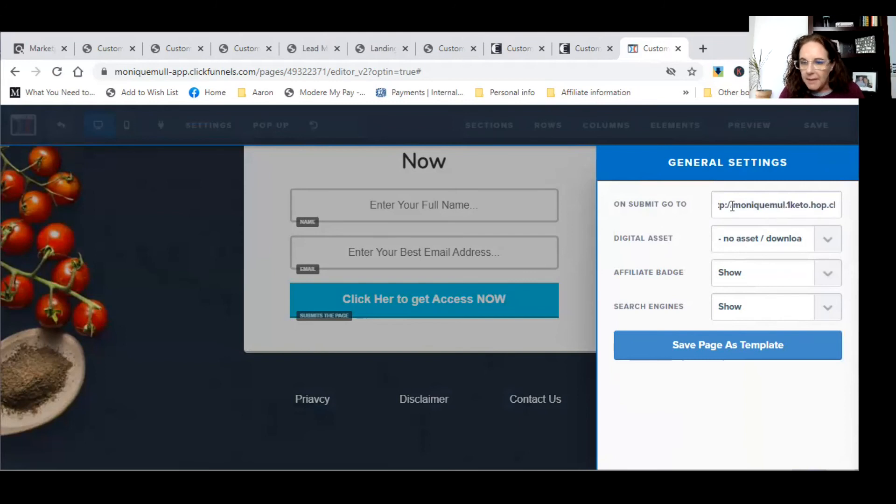
key(Home)
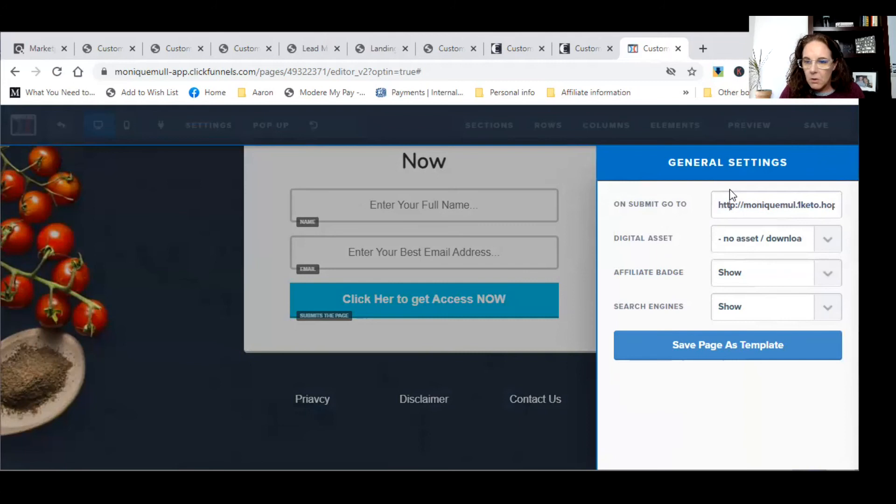
key(Right)
key(Right)
key(Right)
key(Right)
key(Right)
key(Right)
key(Right)
key(Right)
key(Right)
key(Right)
key(Right)
key(Right)
key(Right)
key(Right)
key(Right)
key(Right)
key(Right)
key(Right)
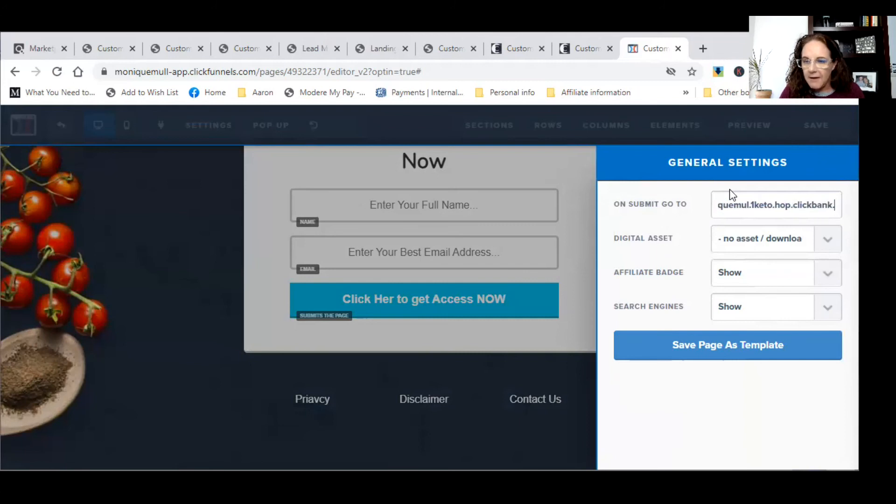
text(/)
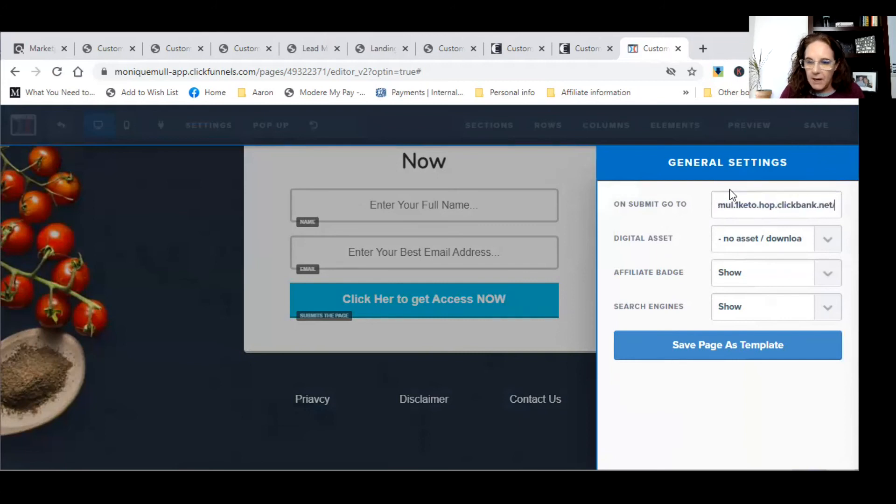
- Hide the affiliate badge and the page from search engines, then save
click(831, 272)
click(825, 290)
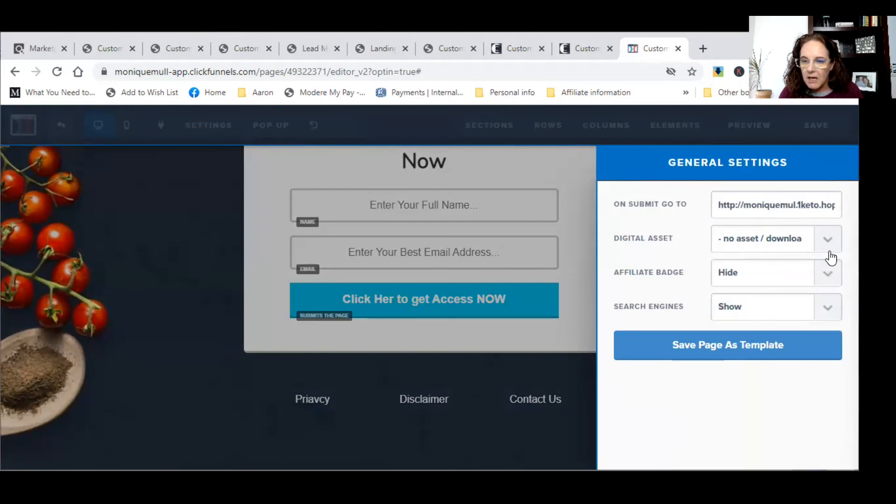
click(828, 312)
click(800, 338)
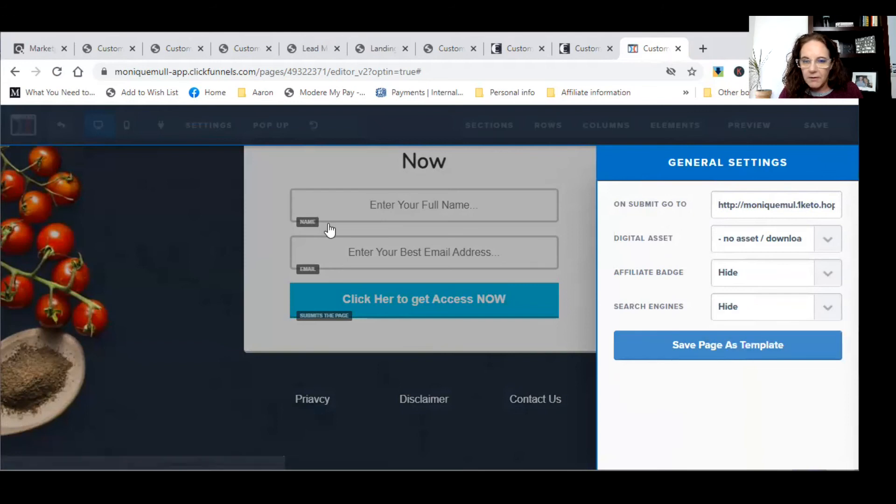
click(145, 207)
click(820, 125)
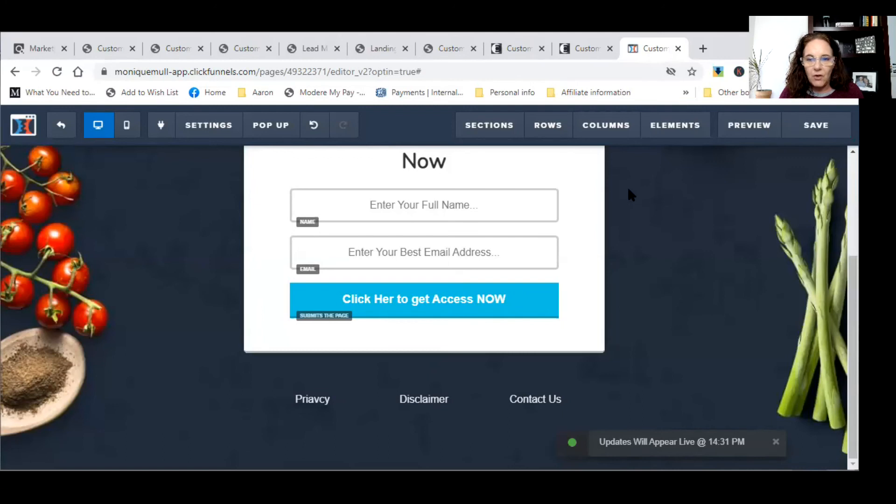
- Open a preview of the optin page in a new tab
click(758, 134)
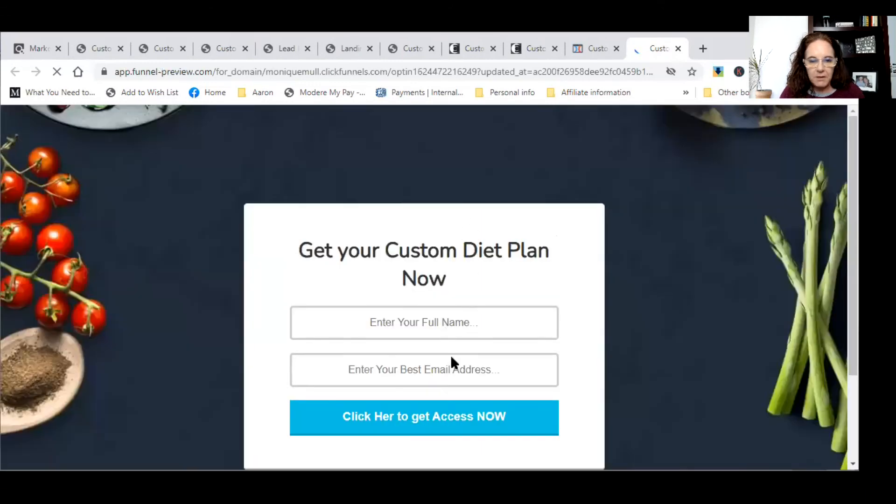
scroll(714, 342, down, 3)
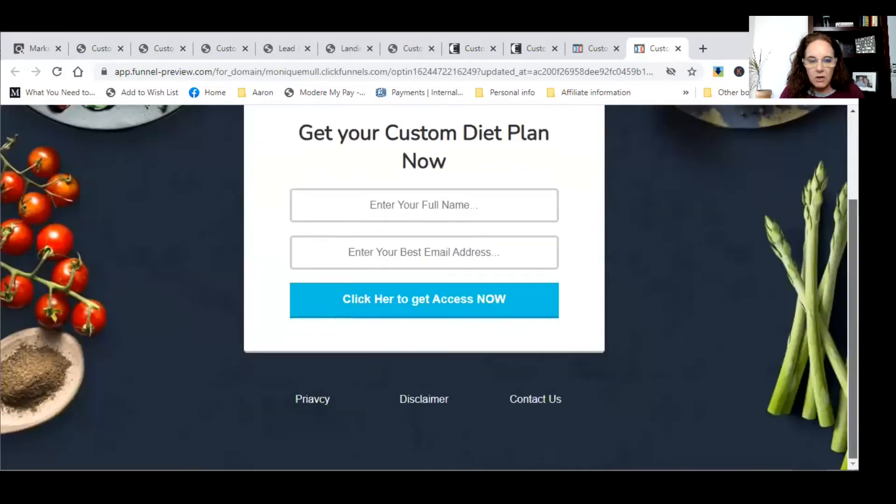
scroll(629, 159, up, 3)
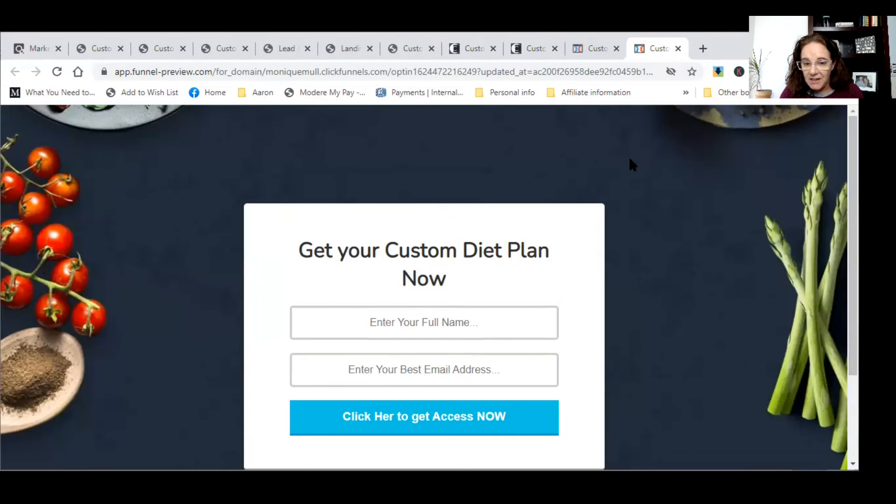
- Submit a test sign-up with the name 'test' and a saved email address
click(502, 332)
text(test)
key(Tab)
text(monuq)
key(BackSpace)
key(BackSpace)
text(iq)
click(391, 402)
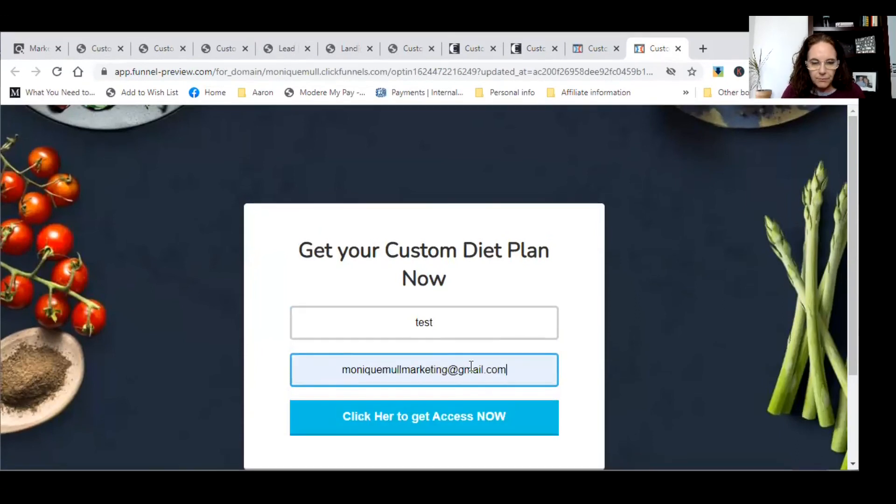
click(461, 425)
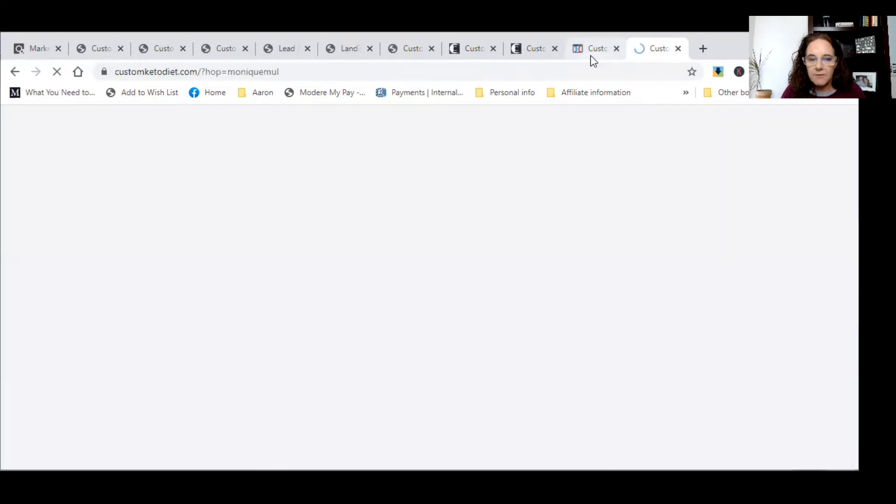
- Scroll the resulting Custom Keto Diet sales page to confirm the redirect
scroll(516, 247, down, 9)
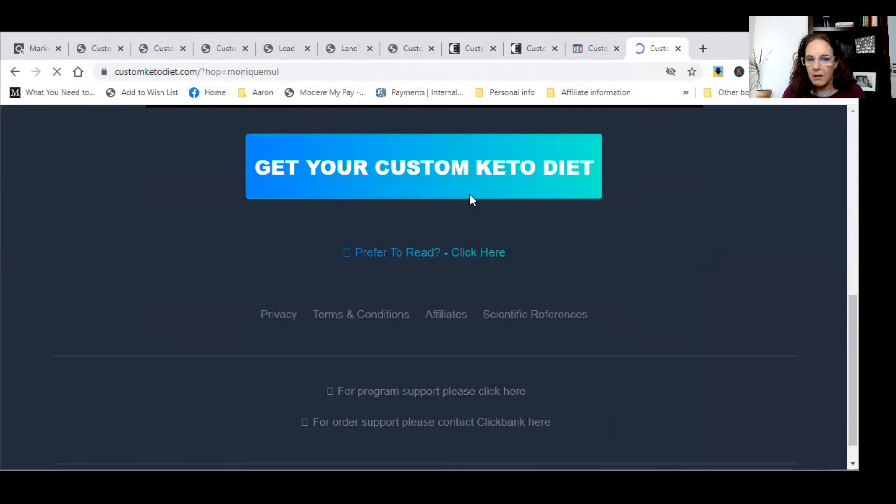
scroll(470, 194, up, 10)
scroll(474, 231, down, 10)
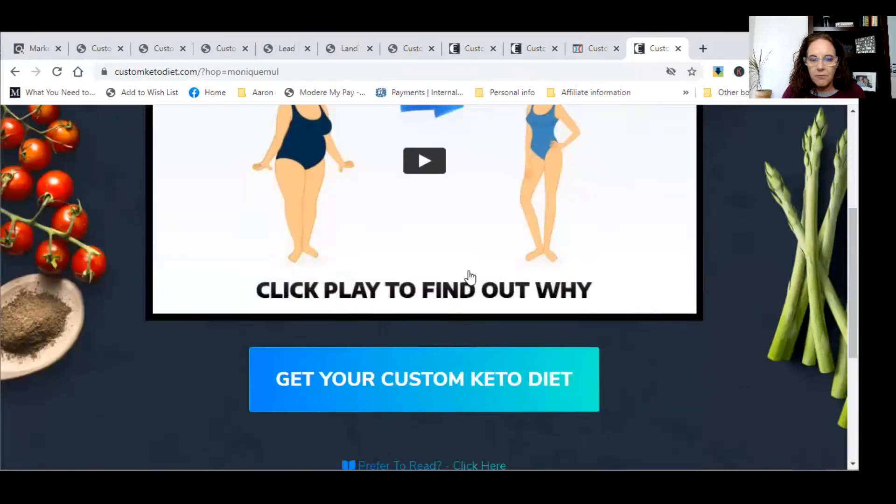
scroll(489, 273, up, 9)
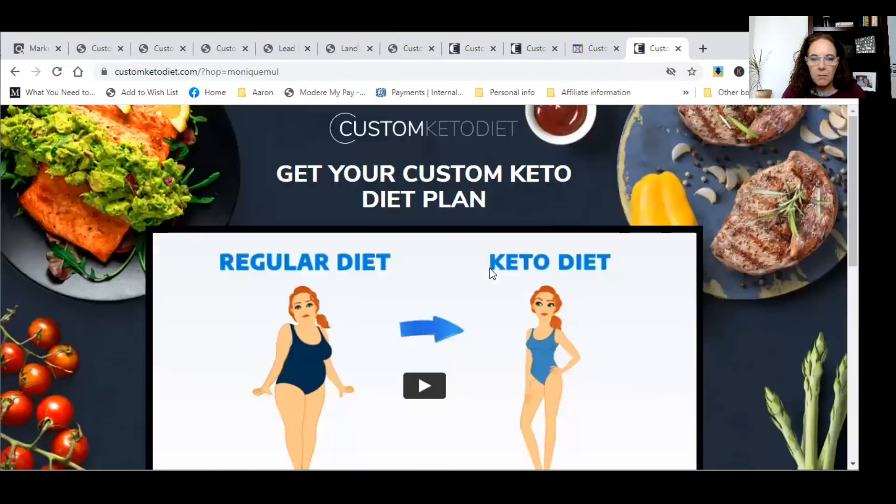
scroll(489, 273, down, 5)
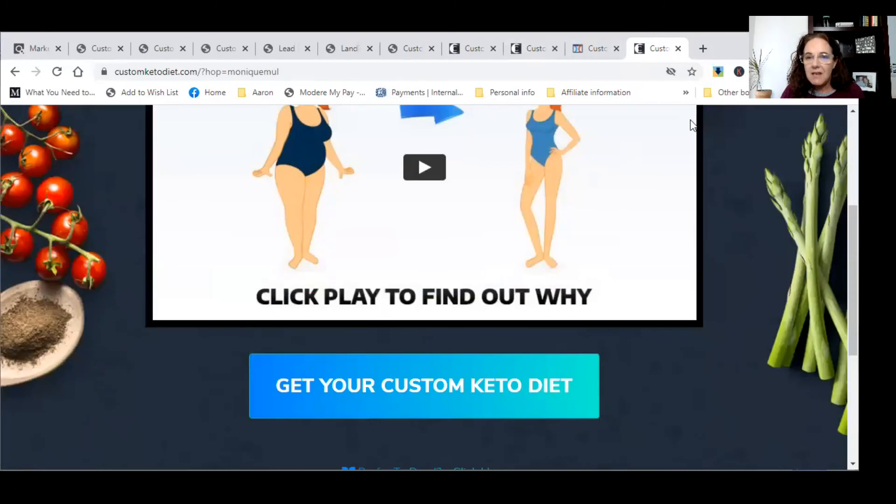
- Back in the page editor, fix the typo in the opt-in button text
click(590, 50)
mouse_move(471, 300)
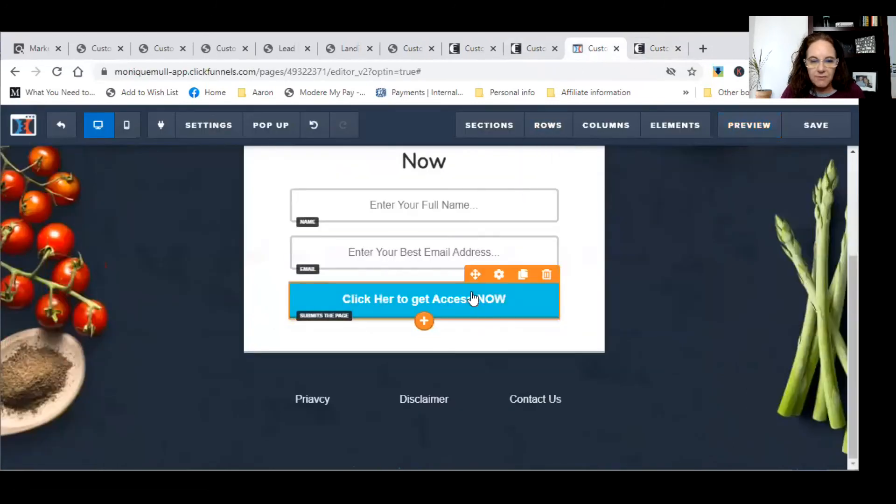
click(497, 275)
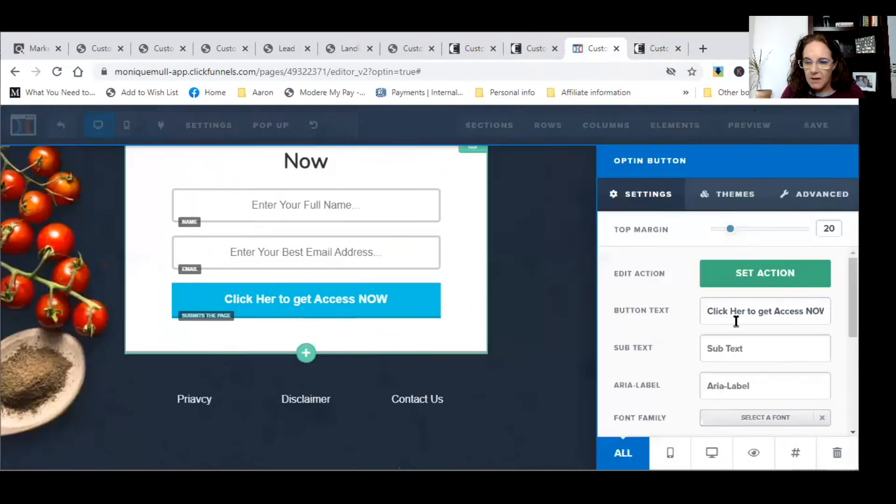
click(745, 306)
text(e)
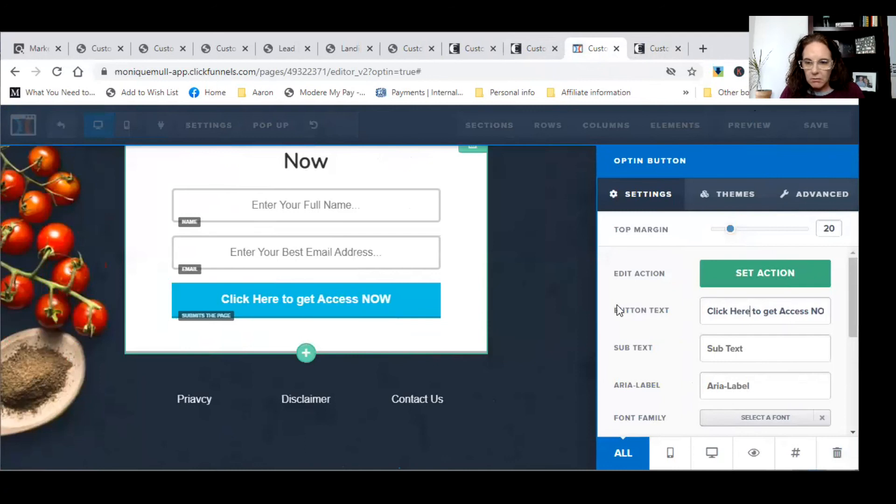
click(586, 302)
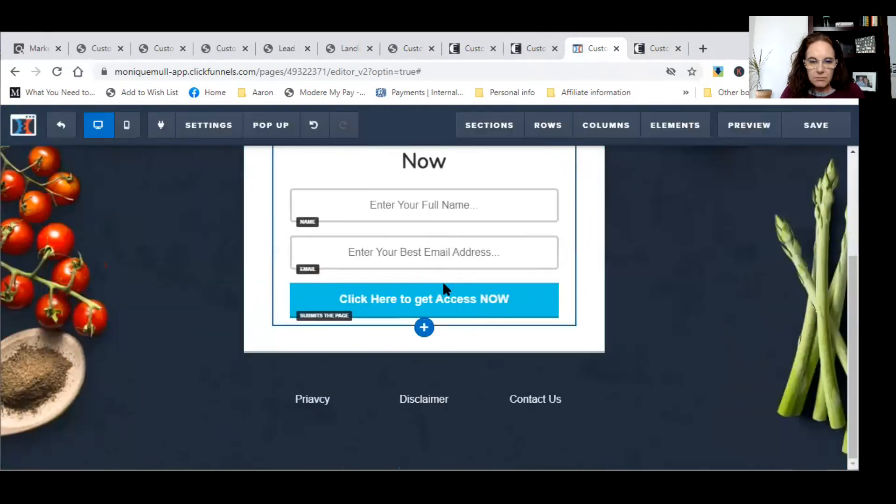
- Capitalise 'Get' so the button reads 'Click Here to Get Access NOW', then save
mouse_move(423, 309)
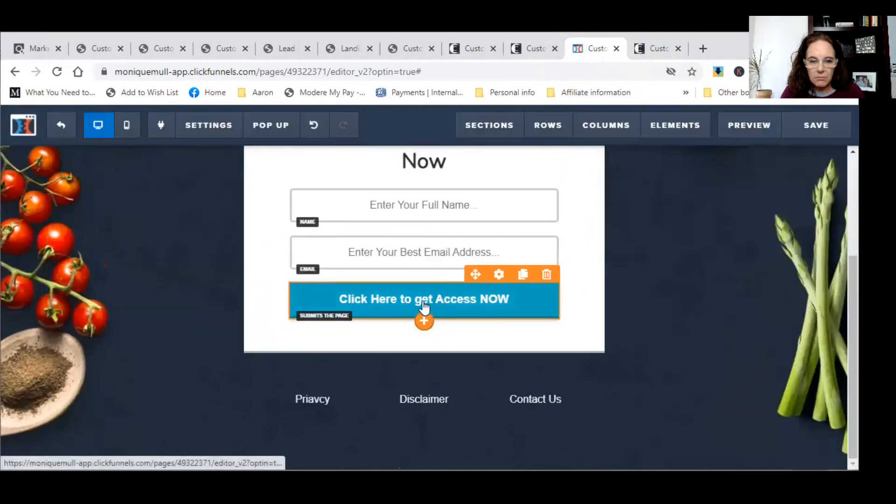
click(495, 278)
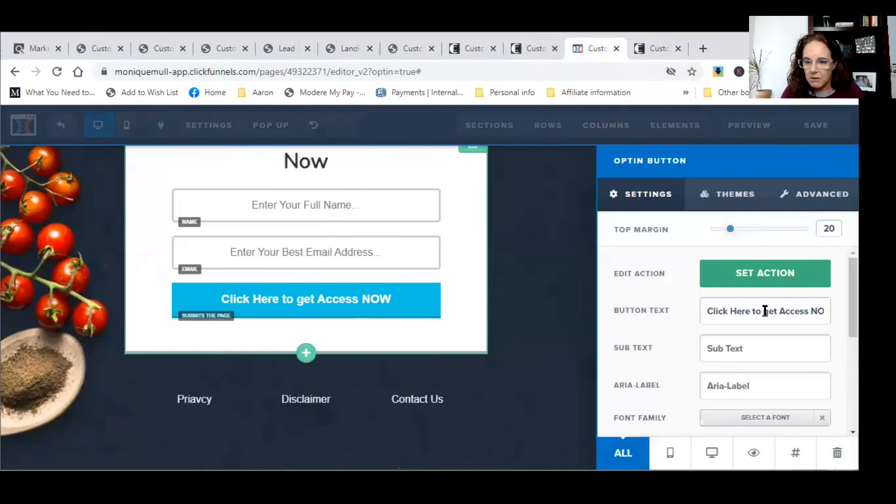
key(BackSpace)
text(G)
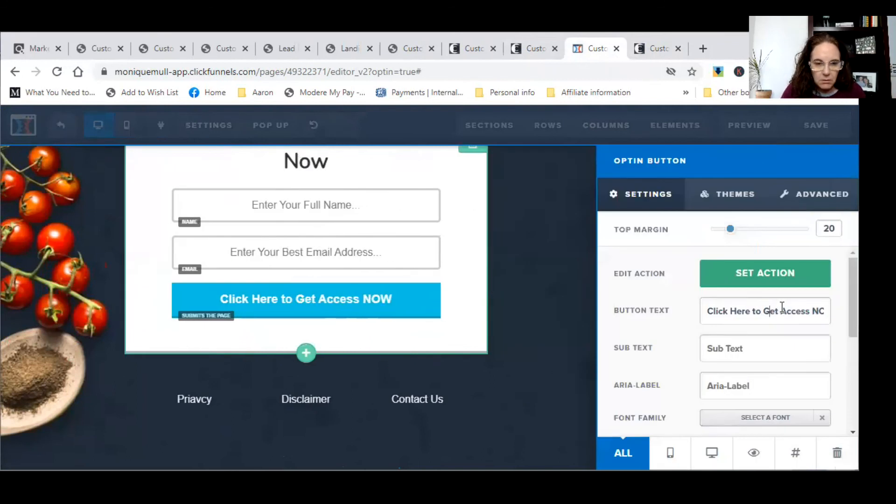
click(570, 280)
click(816, 126)
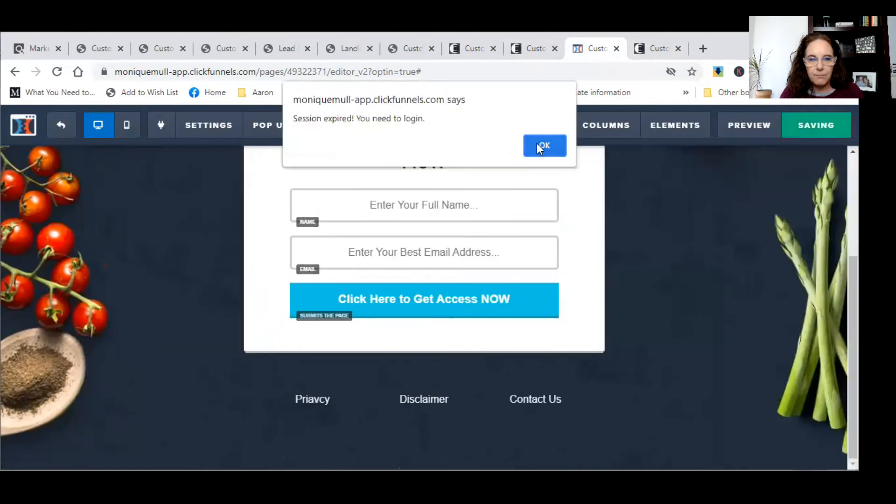
- Dismiss the session alert, sign back in, and return to the Custom Keto Diet funnel's Optin step
click(537, 144)
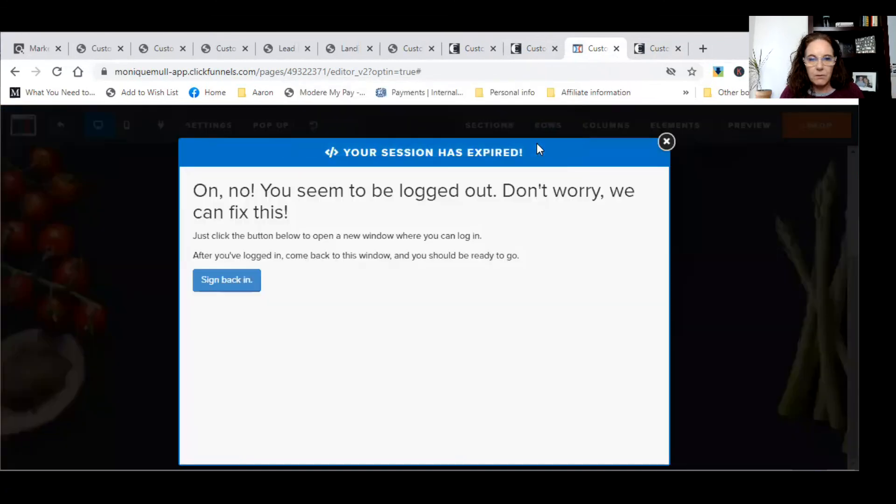
click(231, 285)
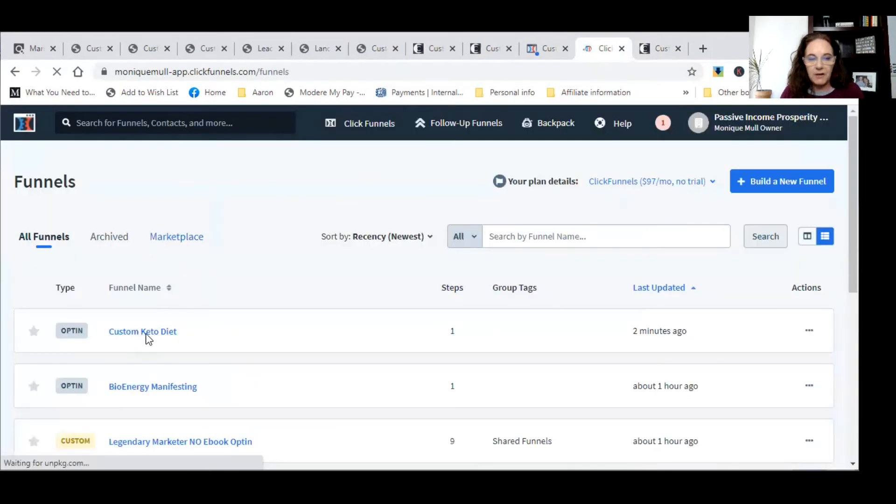
click(151, 333)
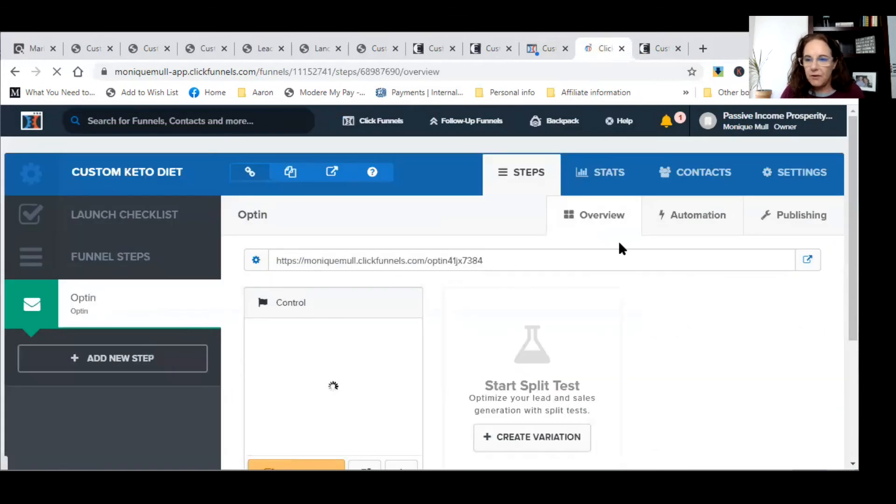
click(565, 48)
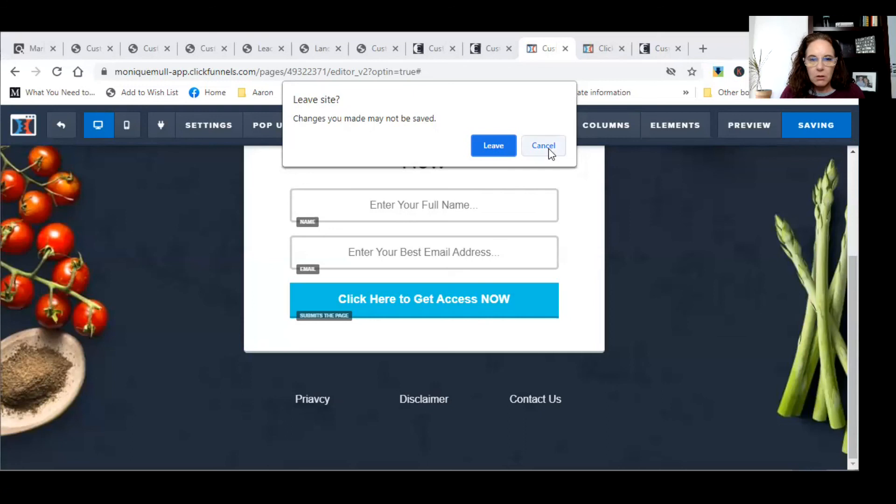
click(543, 145)
click(599, 51)
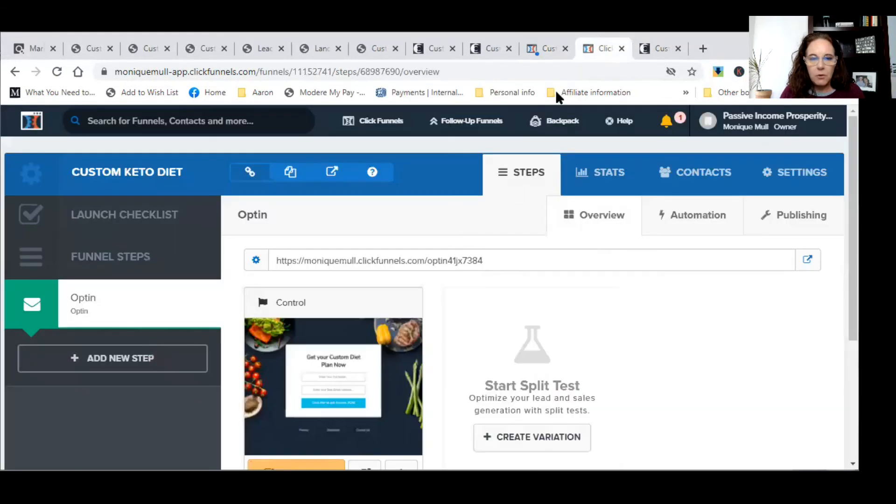
- Set the step name to 'Keto Diet' and the path to 'ketodiet', then update the step
click(257, 260)
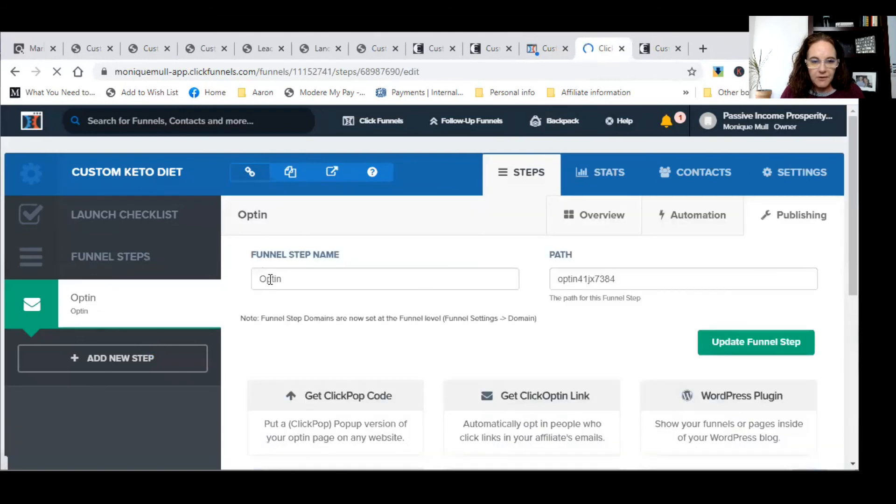
double_click(276, 279)
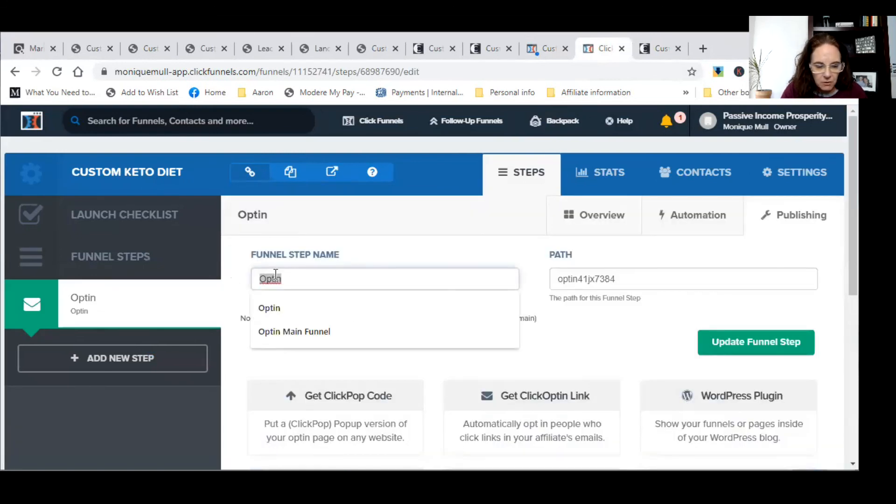
text(Keto)
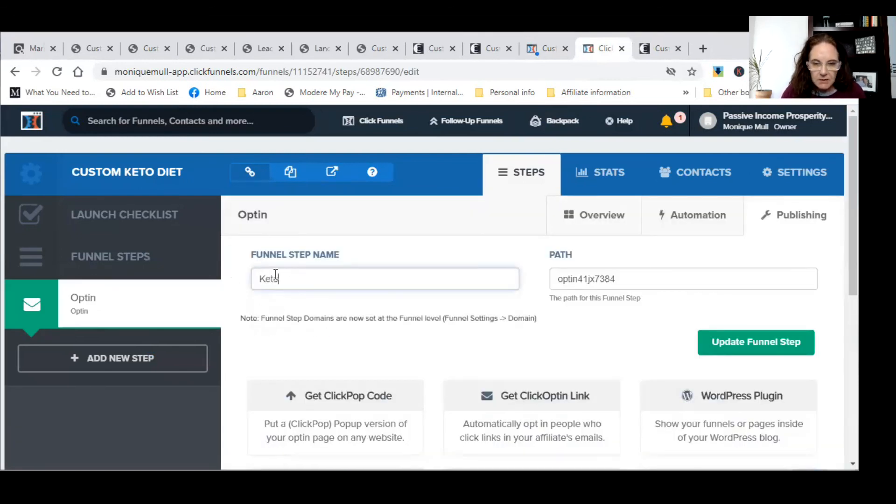
drag(630, 283, 552, 282)
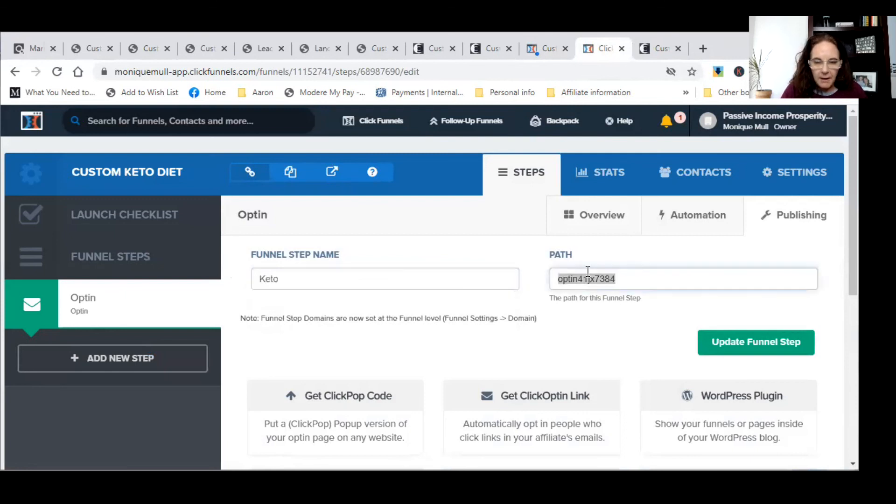
key(BackSpace)
text(keetodiet)
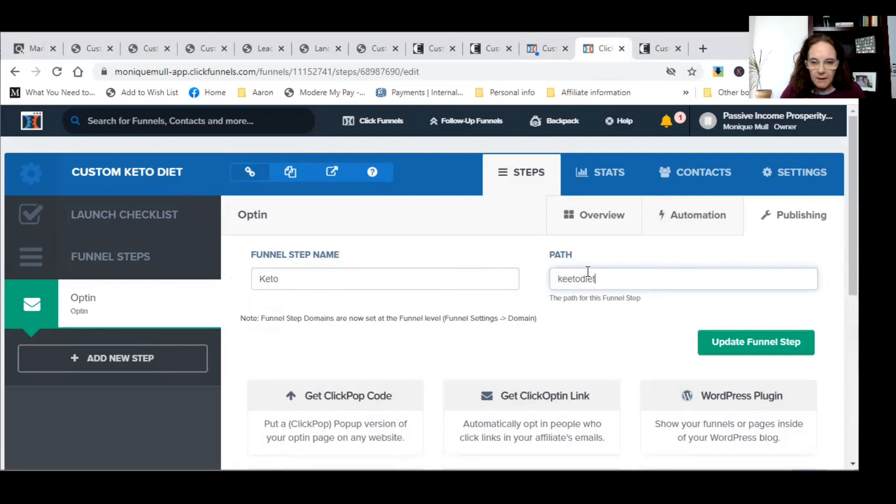
click(570, 277)
key(BackSpace)
click(308, 278)
text(Diet)
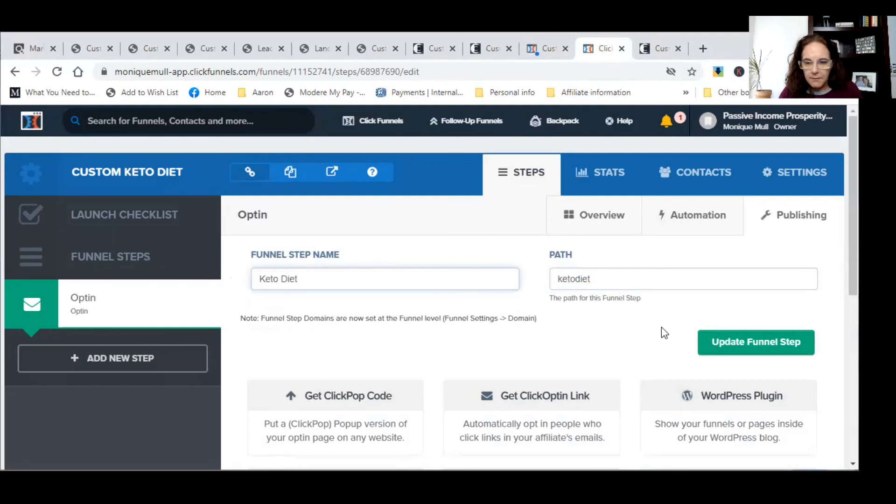
click(742, 341)
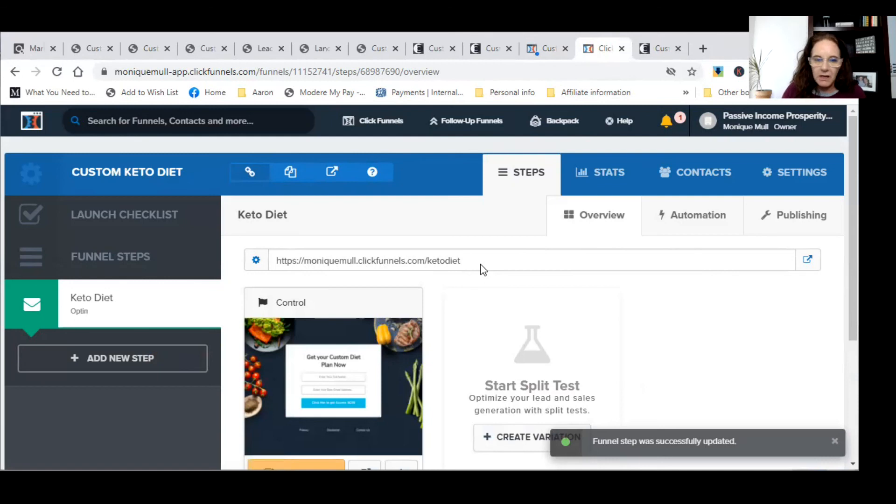
- Reopen the step's publishing settings to review the saved name and path
click(256, 260)
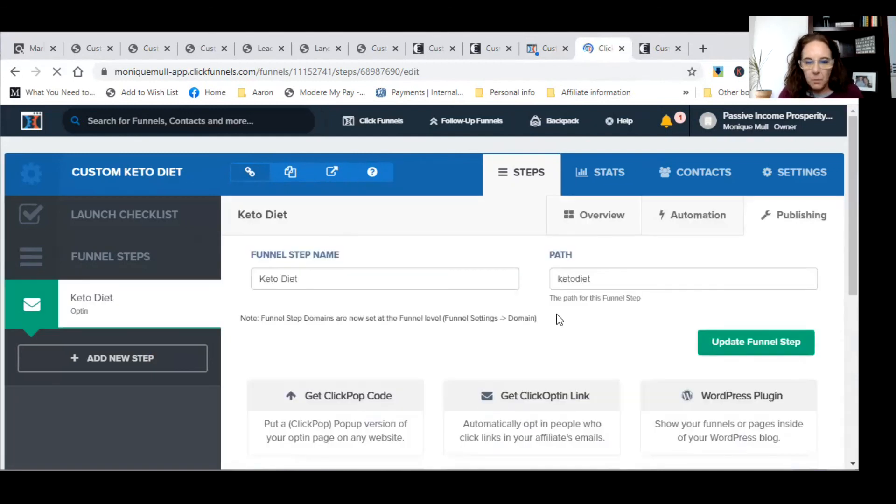
scroll(556, 314, down, 5)
scroll(556, 314, down, 3)
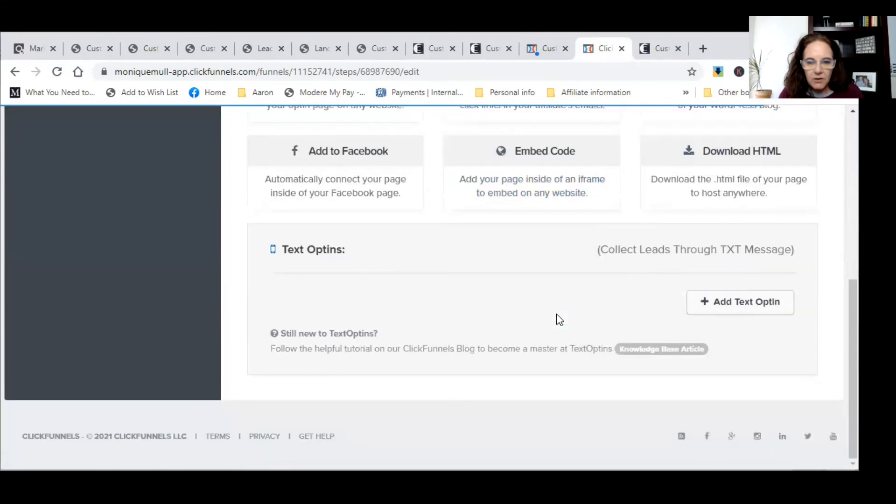
scroll(556, 314, up, 5)
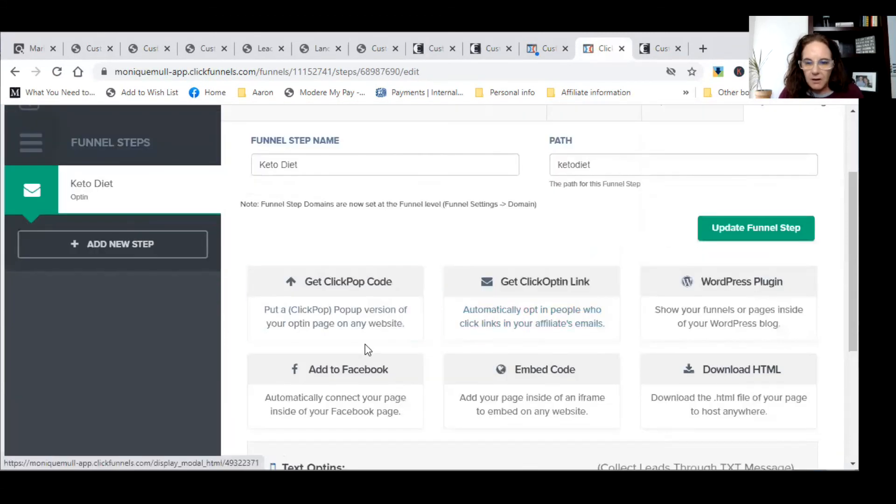
scroll(366, 212, up, 3)
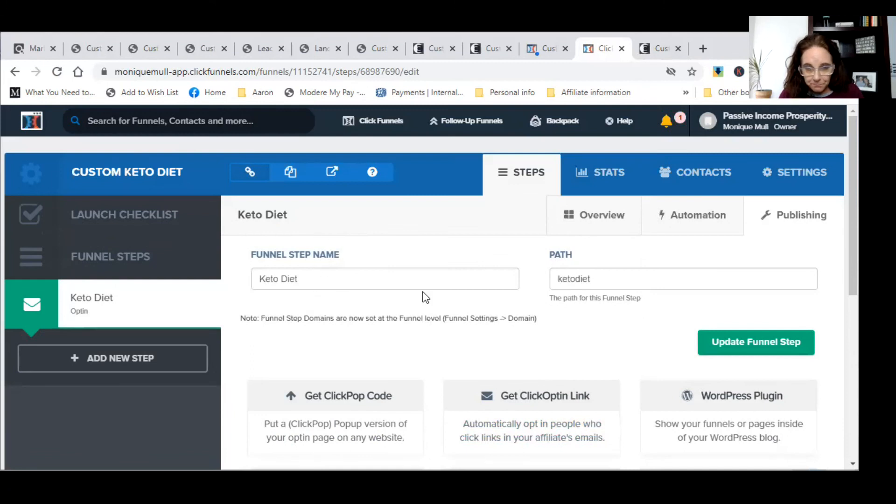
- Choose the owner's personal domain in the funnel settings' Domain dropdown, then open the Keto Diet step
click(625, 219)
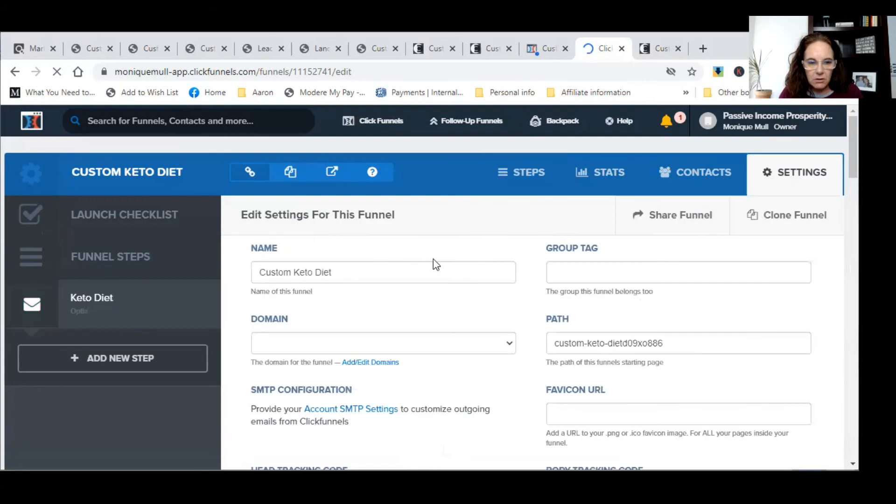
scroll(414, 275, down, 5)
click(512, 124)
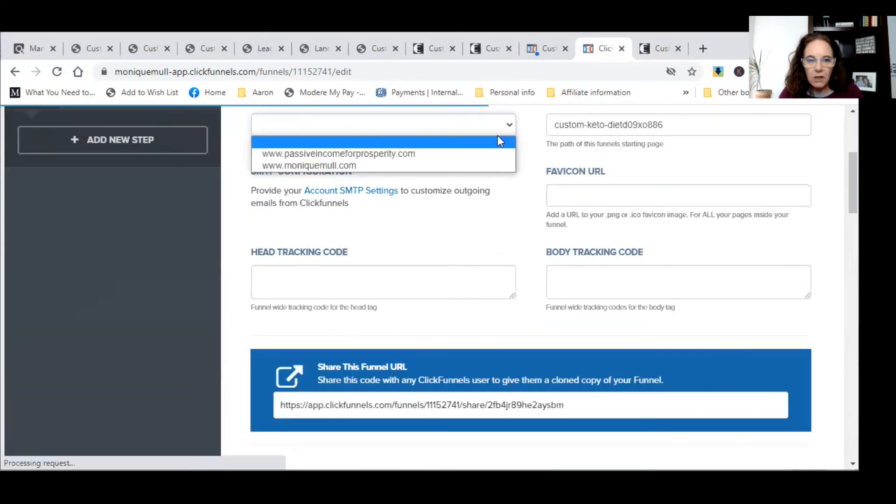
click(485, 166)
scroll(486, 263, up, 5)
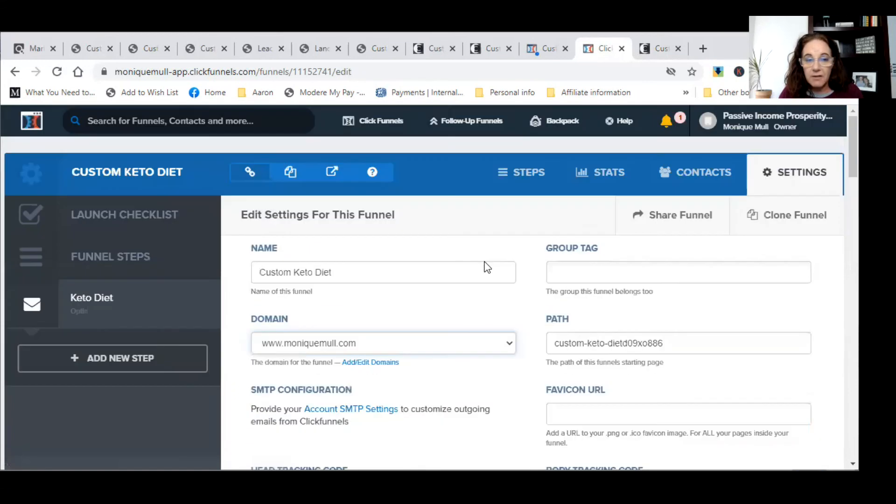
scroll(486, 261, down, 10)
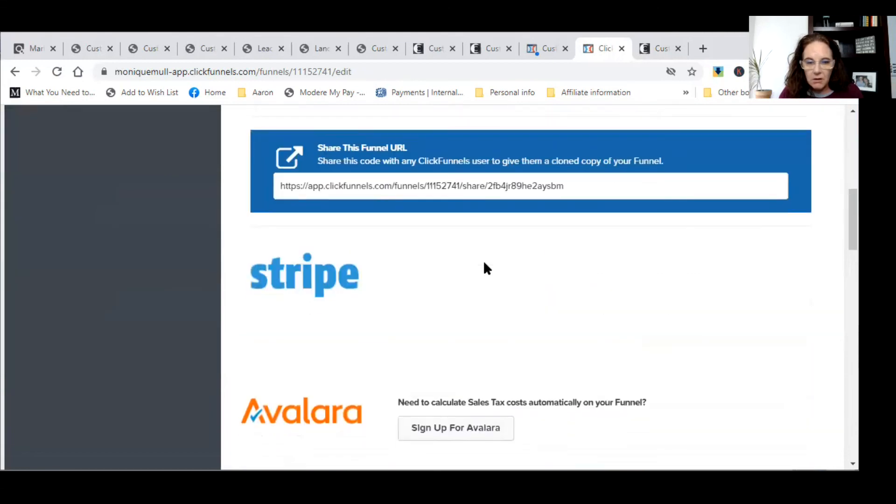
scroll(484, 264, up, 10)
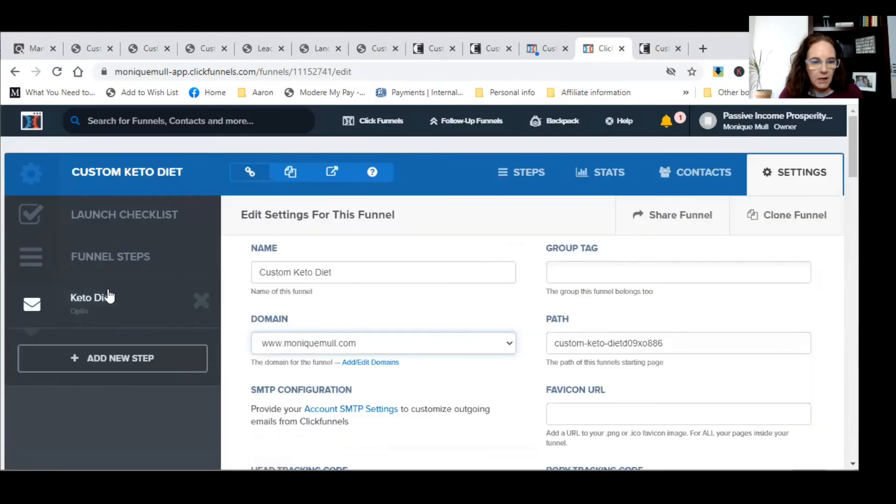
scroll(682, 255, down, 20)
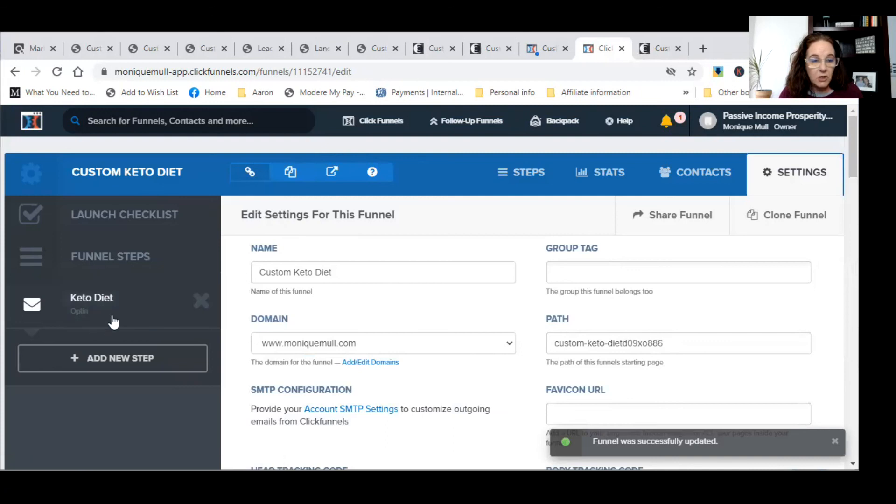
click(118, 305)
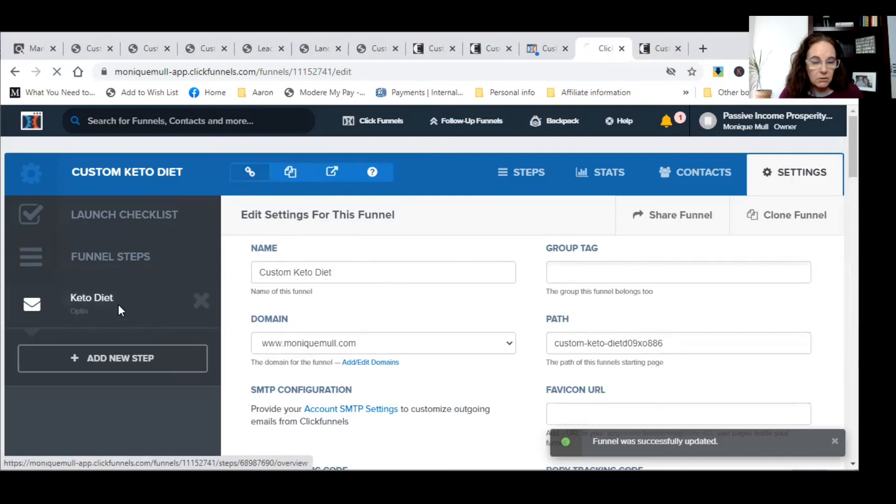